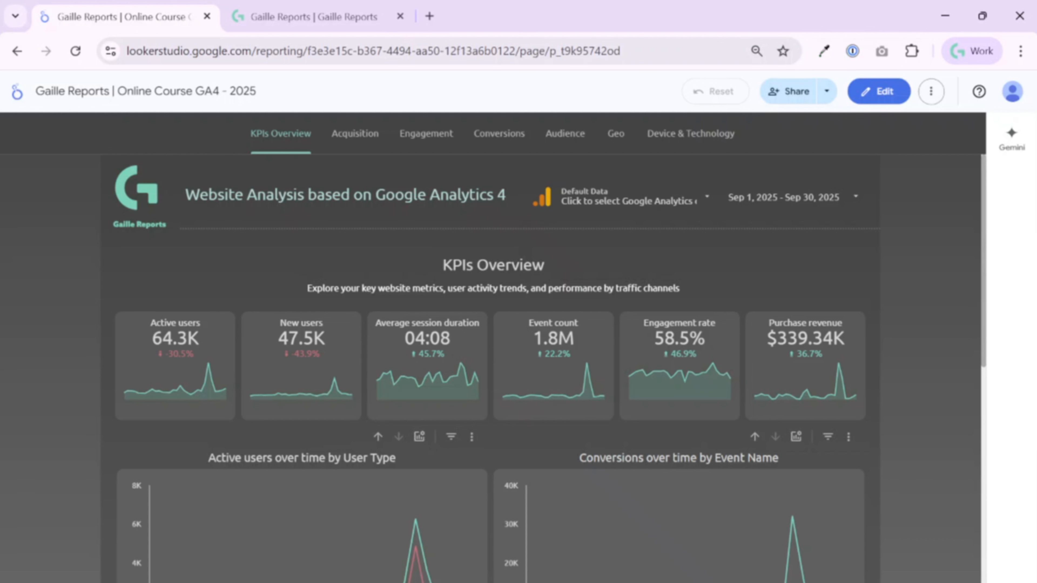
Look over the Gaille Reports website's home page and return to the Online Course GA4 - 2025 report
click(272, 18)
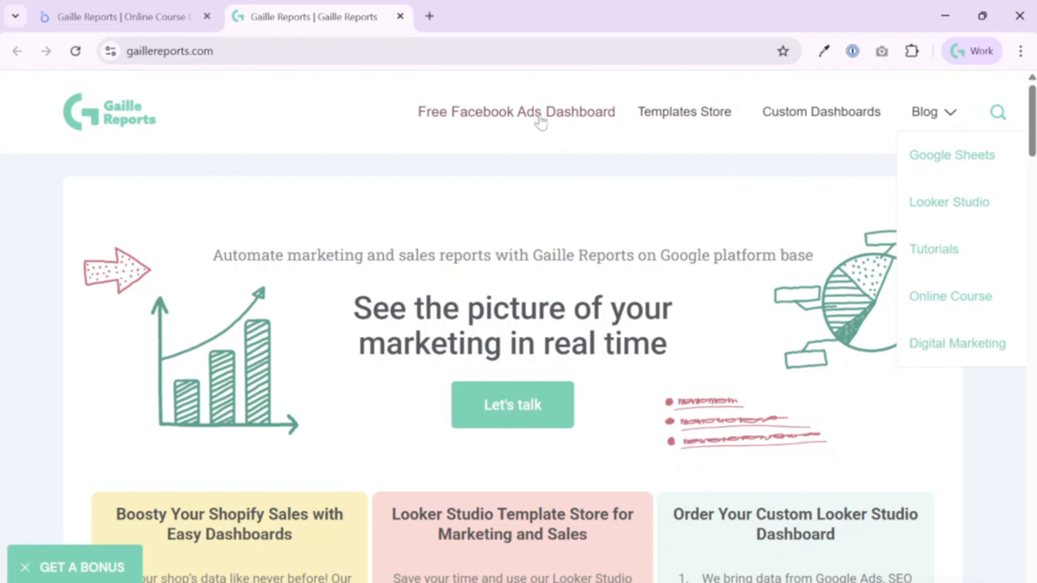
scroll(956, 480, down, 6)
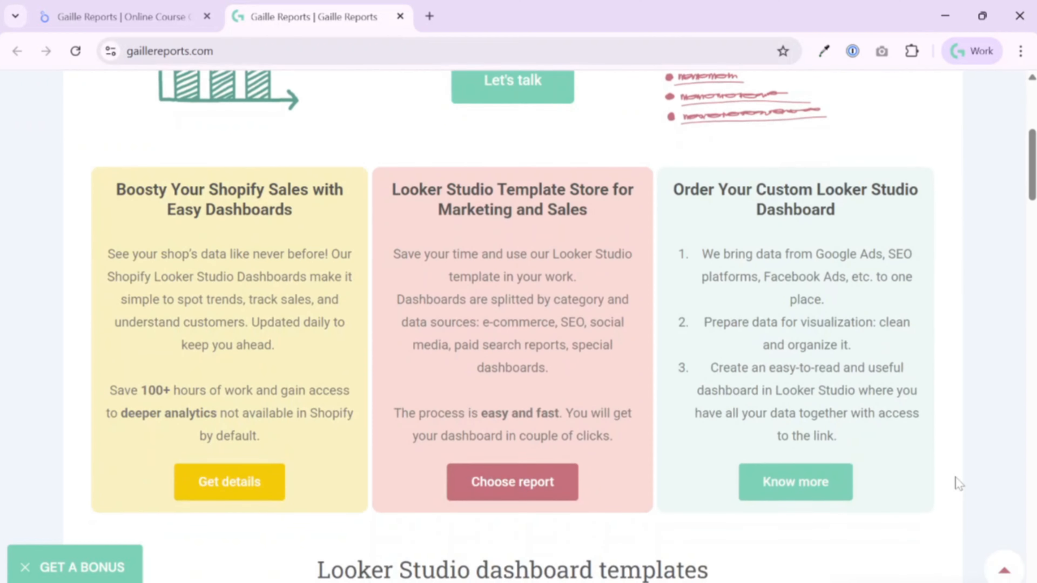
scroll(957, 480, up, 6)
click(118, 9)
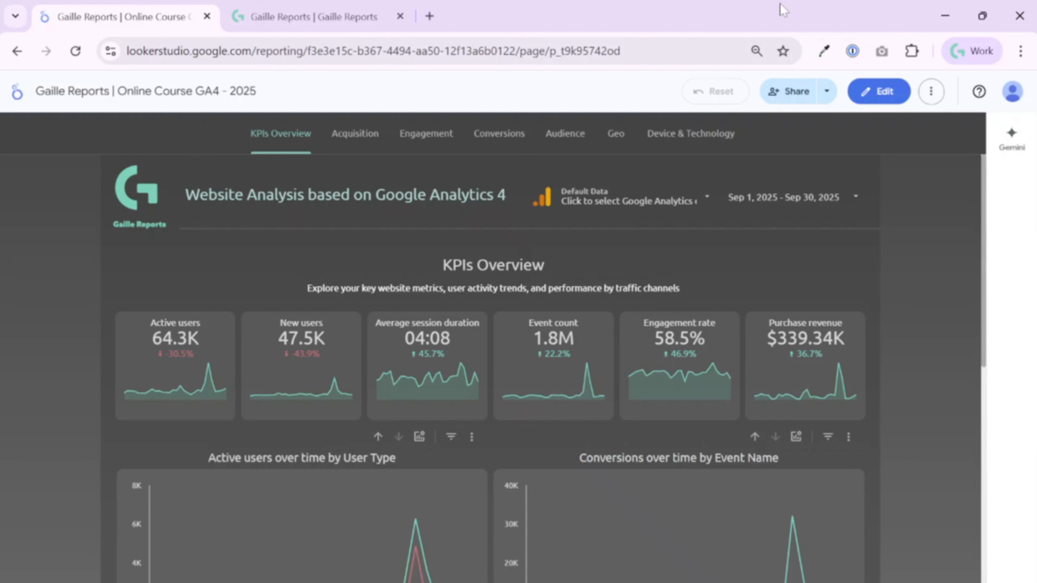
click(429, 23)
click(106, 17)
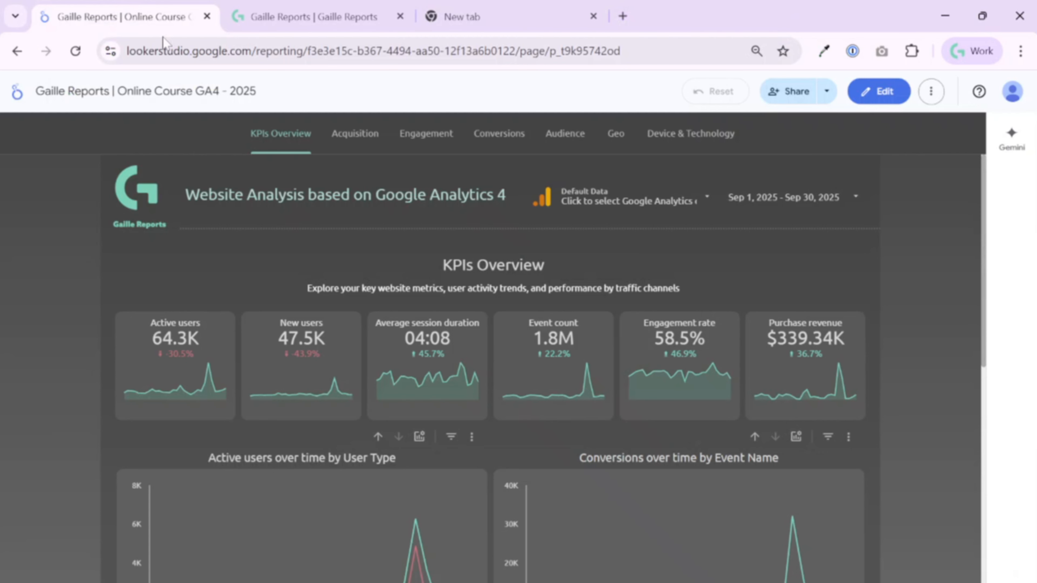
right_click(19, 100)
click(61, 116)
click(768, 23)
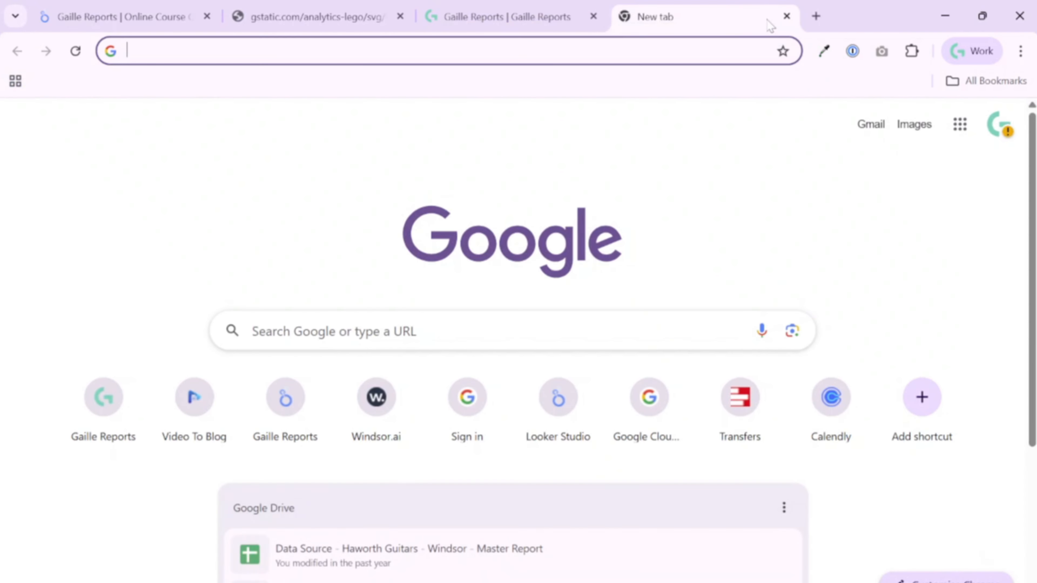
click(787, 16)
click(333, 24)
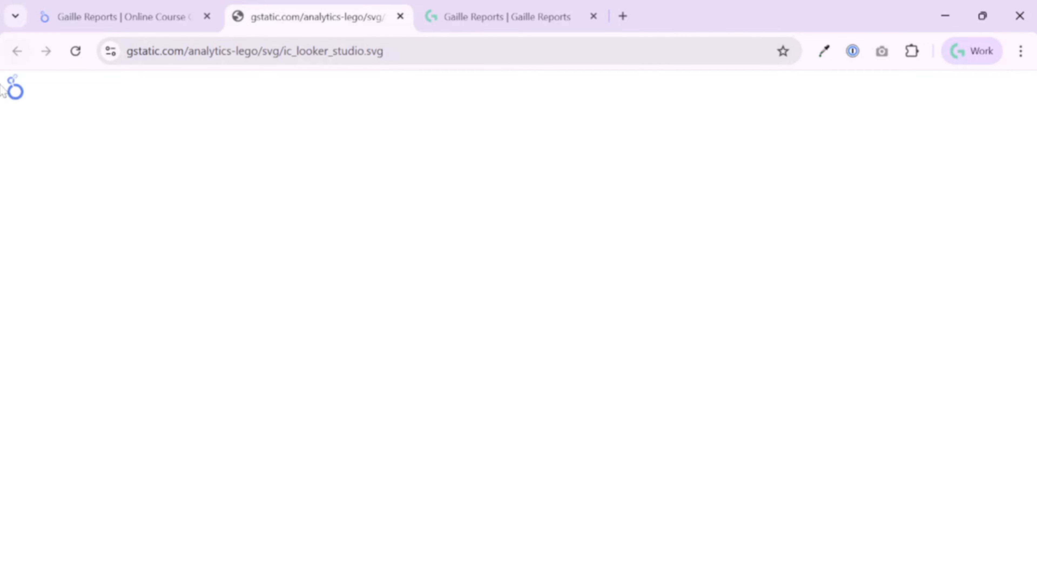
click(400, 17)
right_click(90, 13)
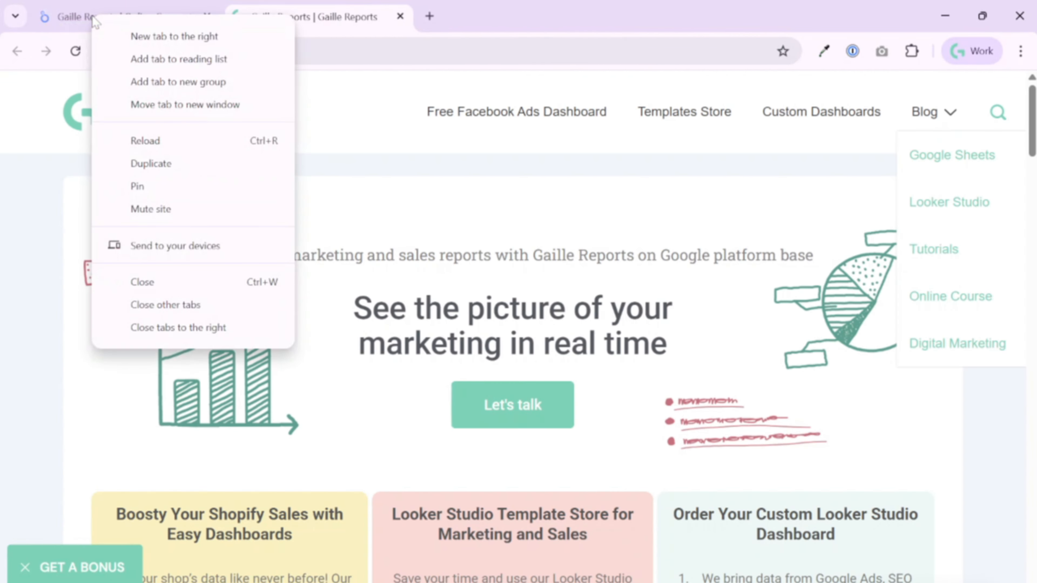
click(82, 8)
Go to the Looker Studio home page and open its address, lookerstudio.google.com/navigation/reporting, in a second browser tab
click(18, 100)
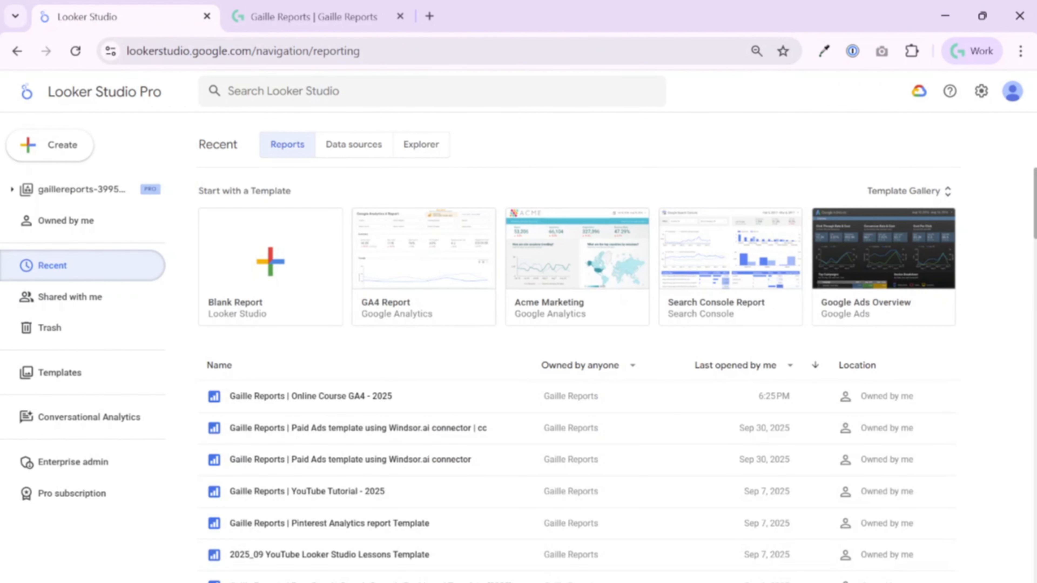
right_click(54, 151)
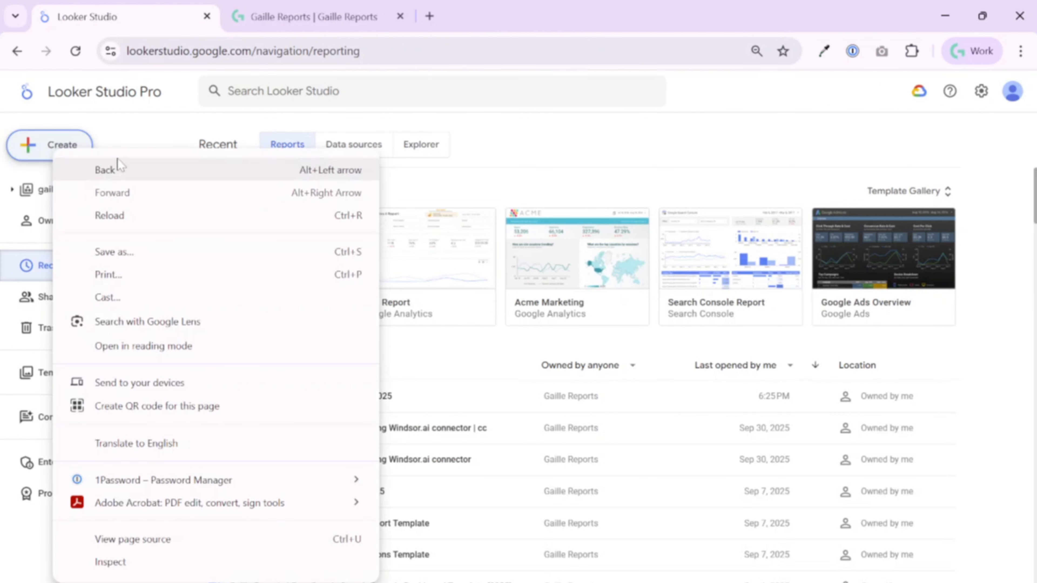
click(163, 126)
click(217, 56)
key(ctrl+c)
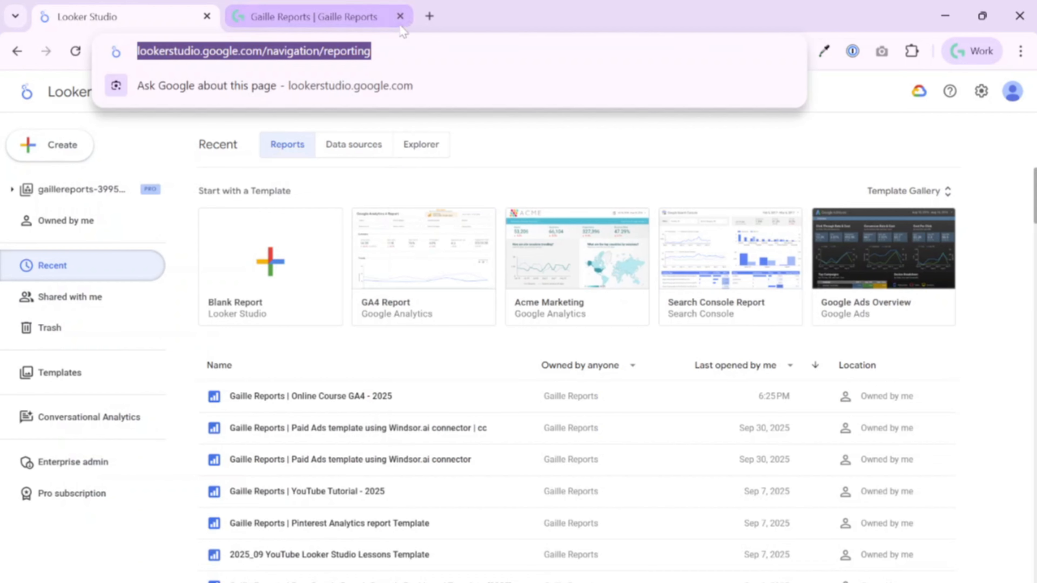
click(429, 16)
key(ctrl+v)
key(Return)
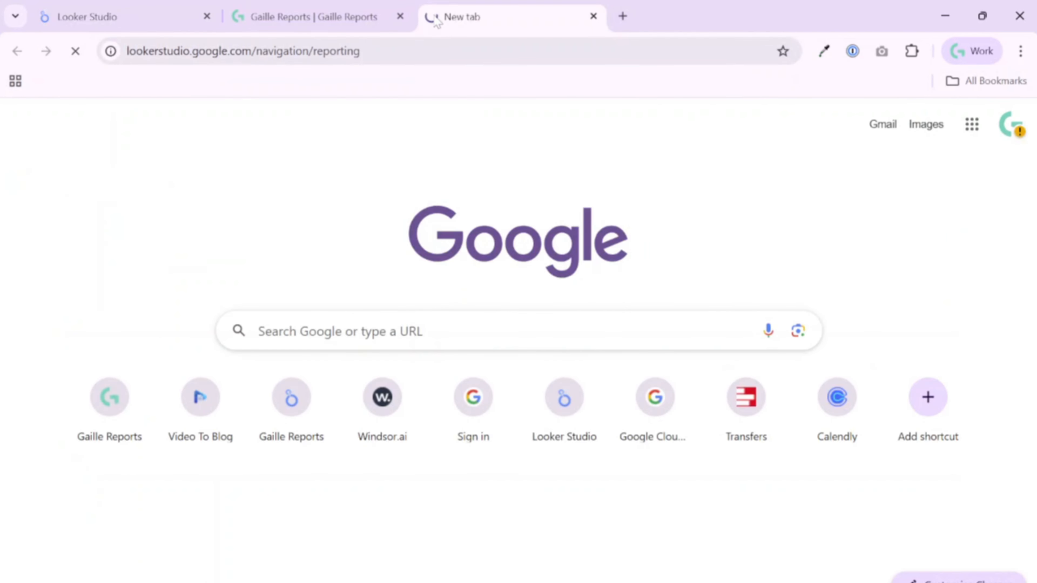
Bring the Online Course GA4 - 2025 report back in the original tab and return to the Looker Studio home page
click(127, 18)
click(17, 51)
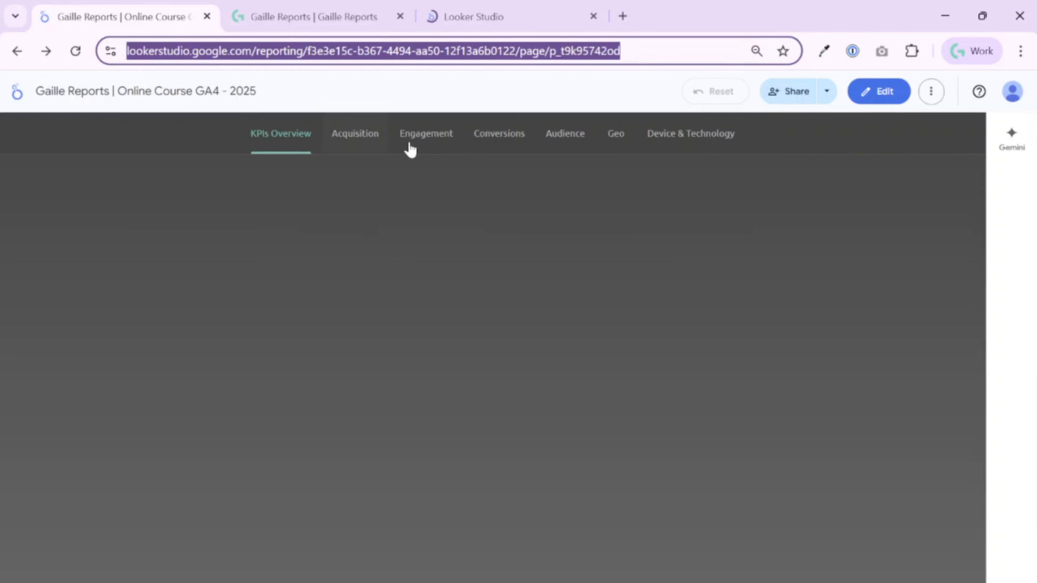
click(469, 17)
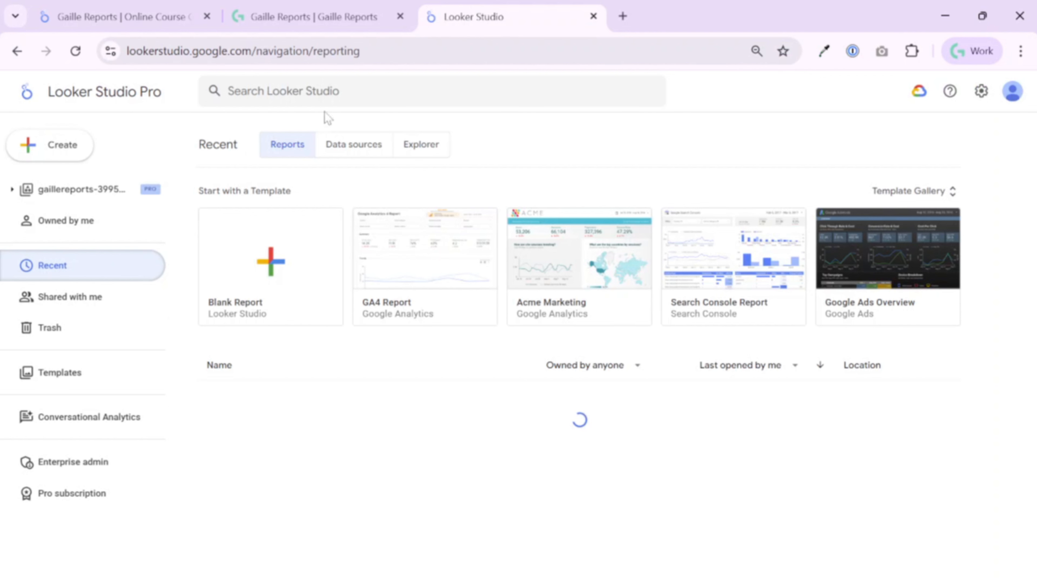
Create a new report and choose Google Analytics as the connector for its data
click(60, 156)
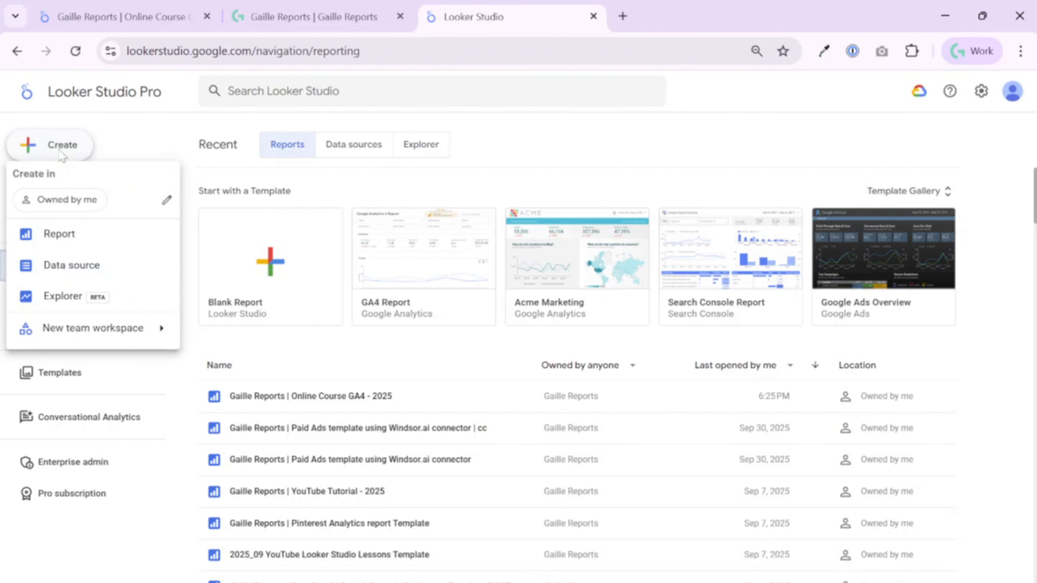
click(69, 244)
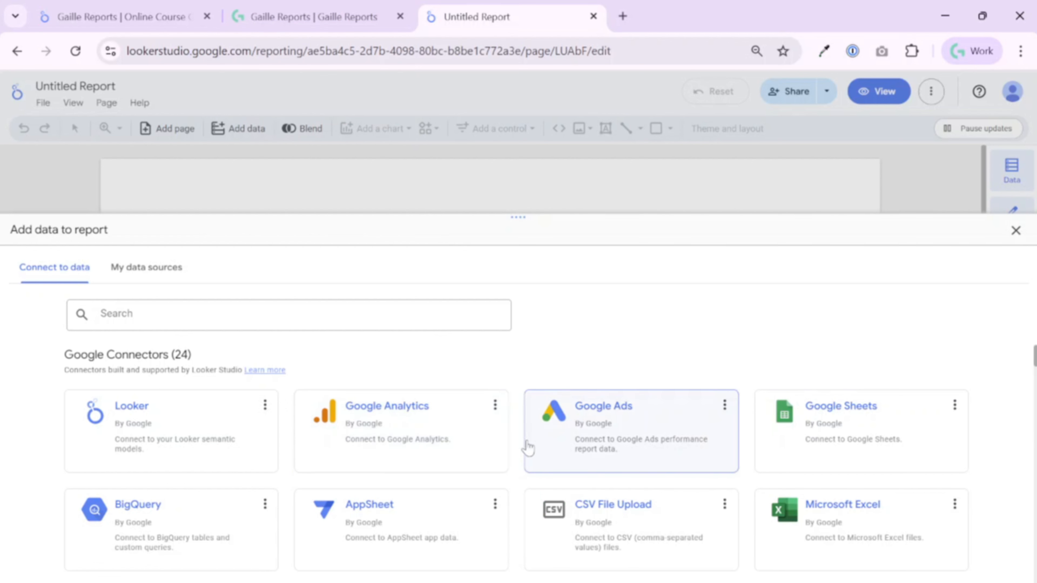
click(428, 409)
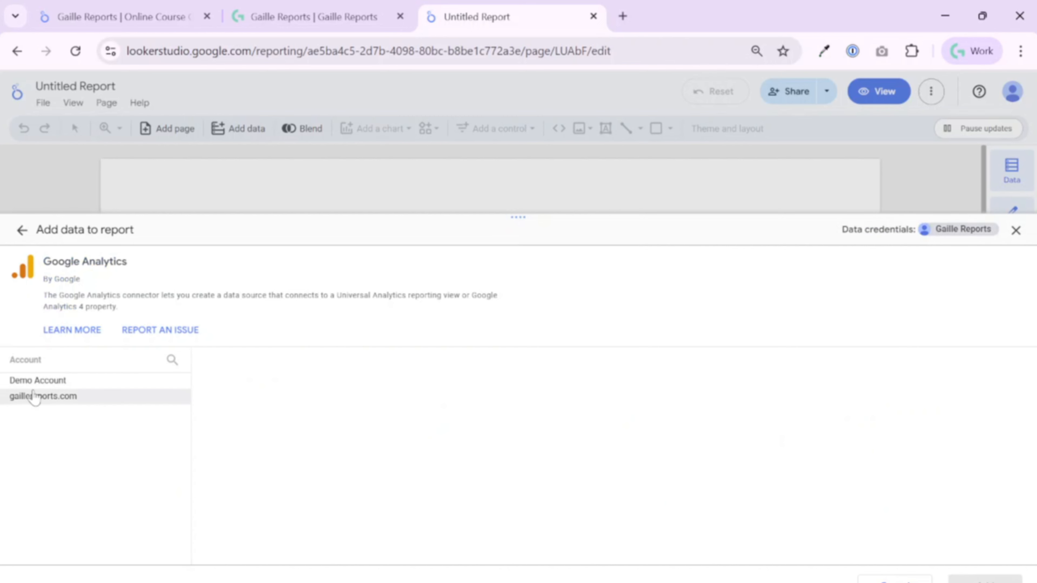
Search the web in a new tab for "google analytics 4 demo account" and open the [GA4] Demo account help article
click(622, 16)
text(goog)
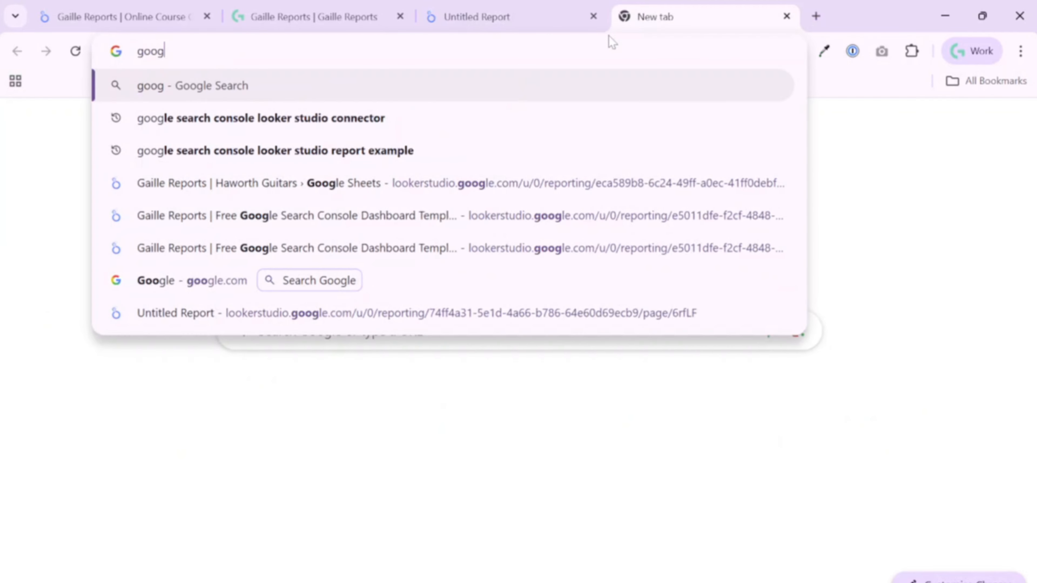
text(le analytics 4)
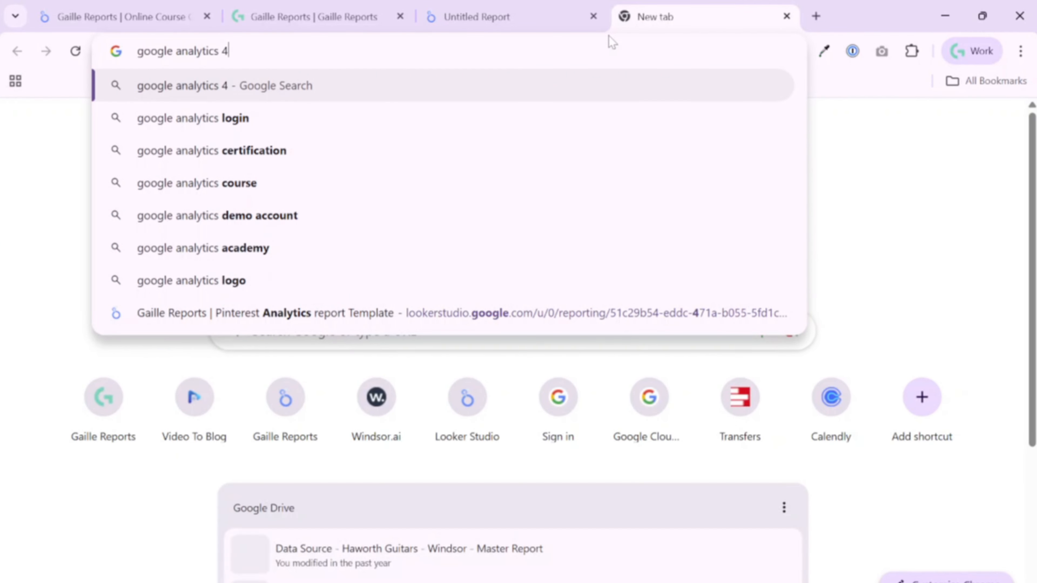
text( demo a)
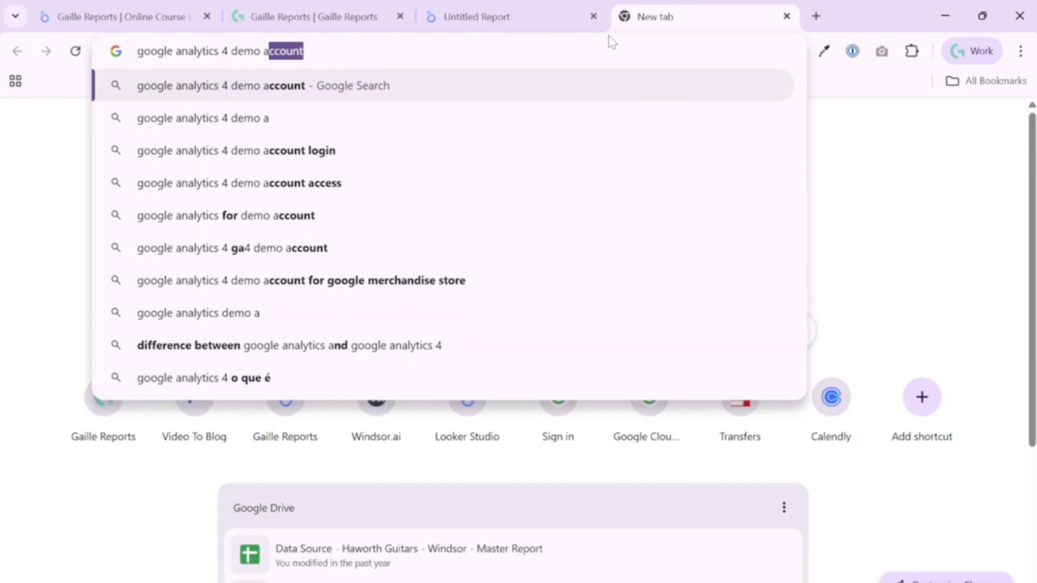
key(Return)
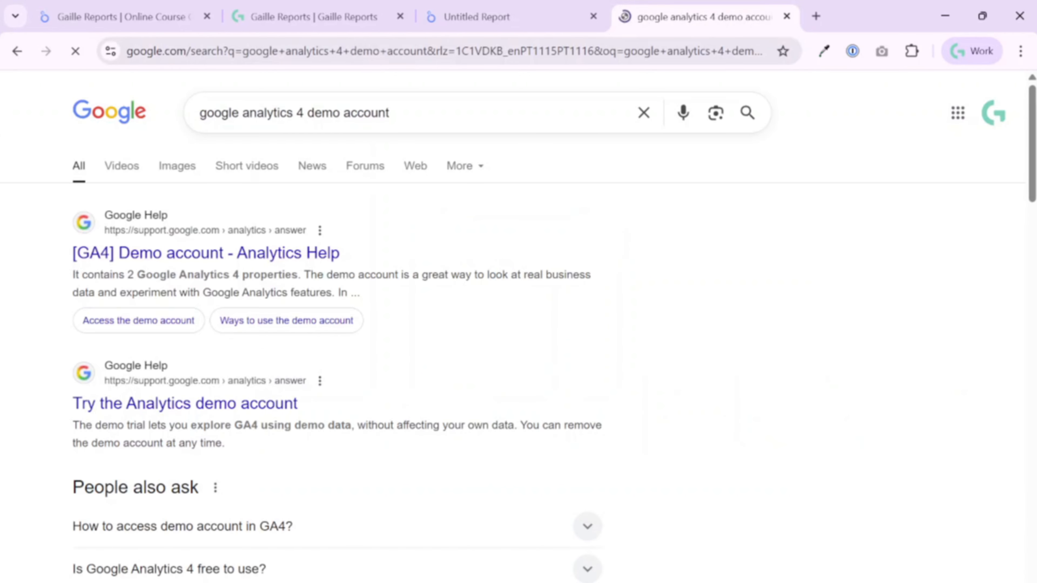
click(301, 257)
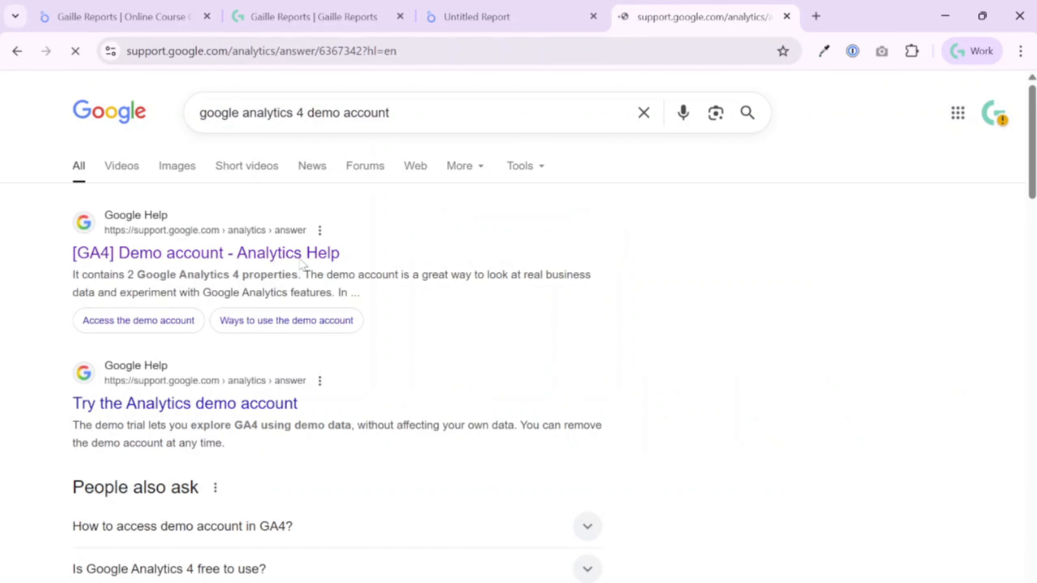
Examine the article's "Access the demo account" section down to the links for the demo properties
scroll(351, 435, down, 1)
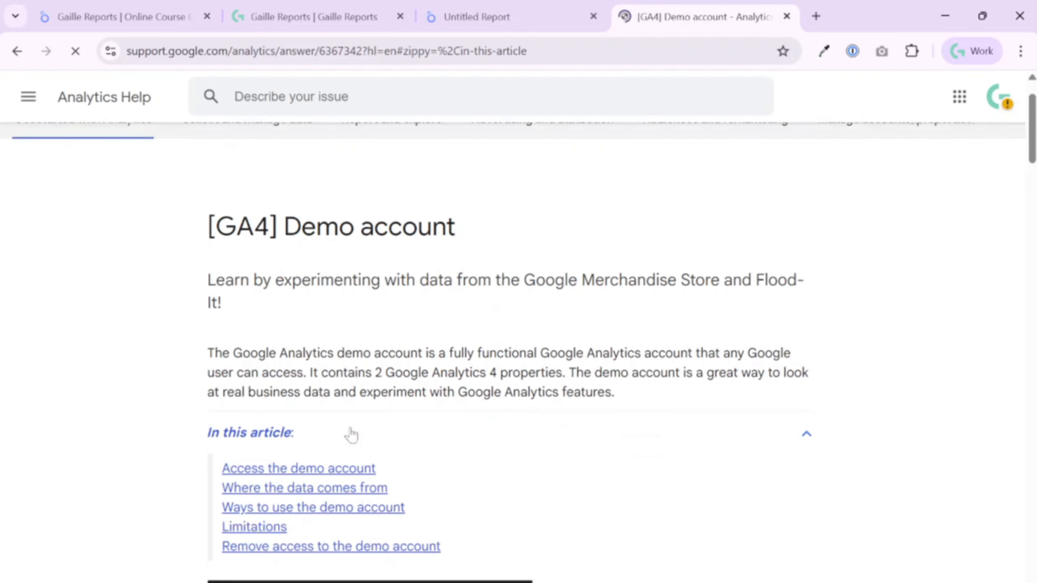
scroll(351, 436, down, 2)
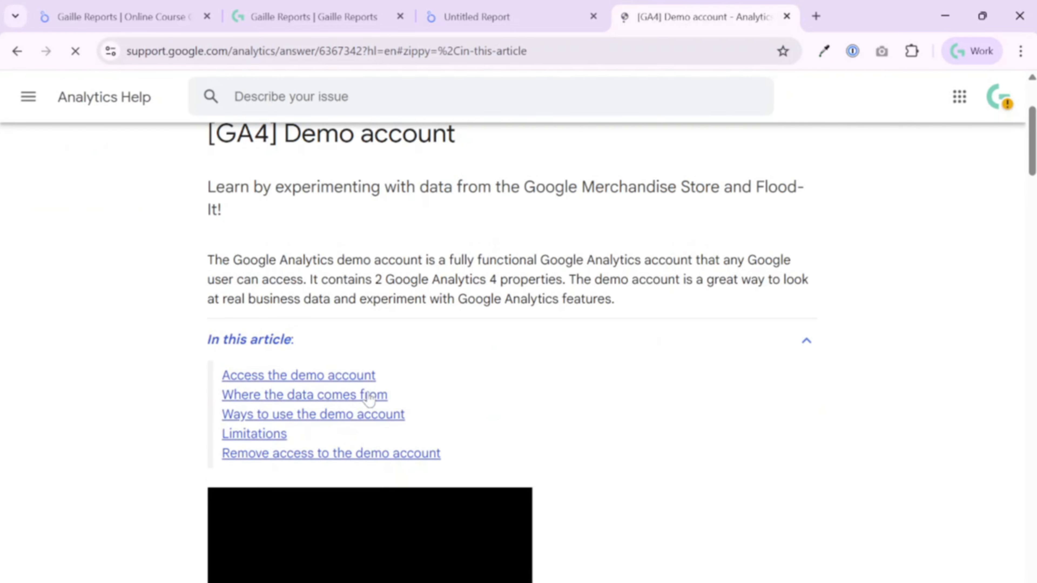
click(359, 375)
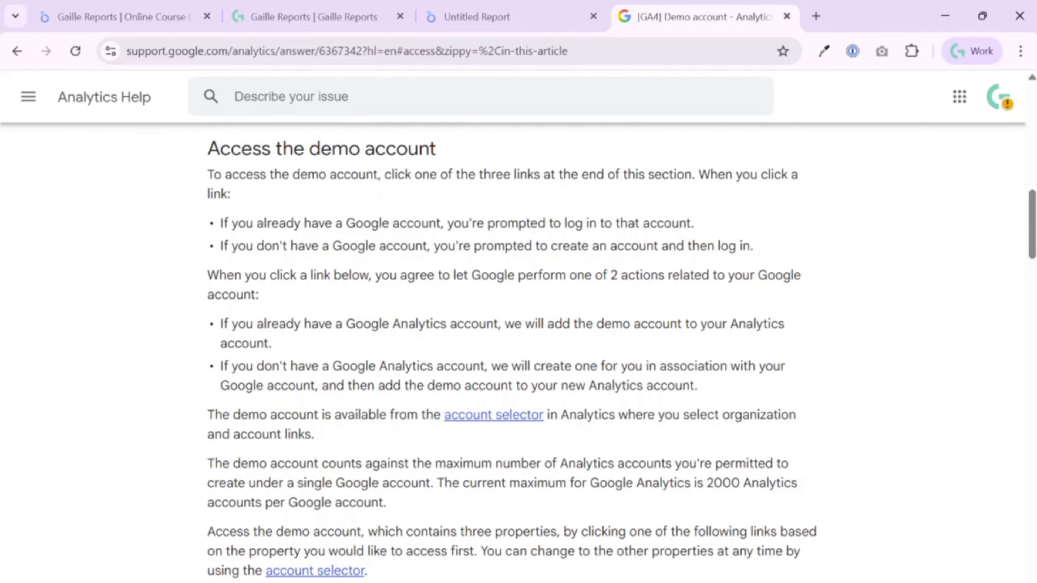
scroll(511, 352, down, 5)
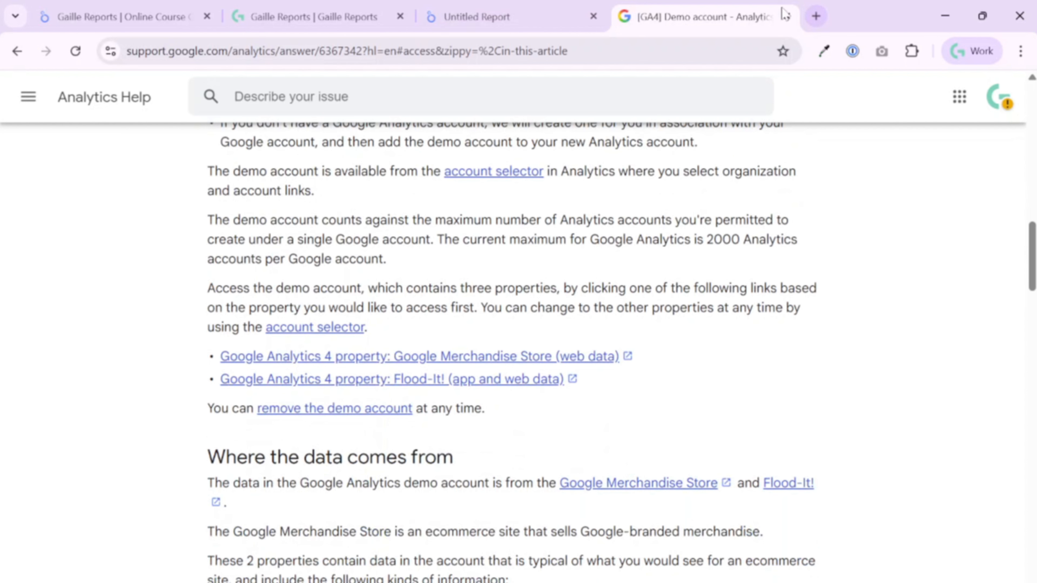
Return to the untitled report, view the Demo Account's Google Analytics properties and go back to the connector list
click(533, 22)
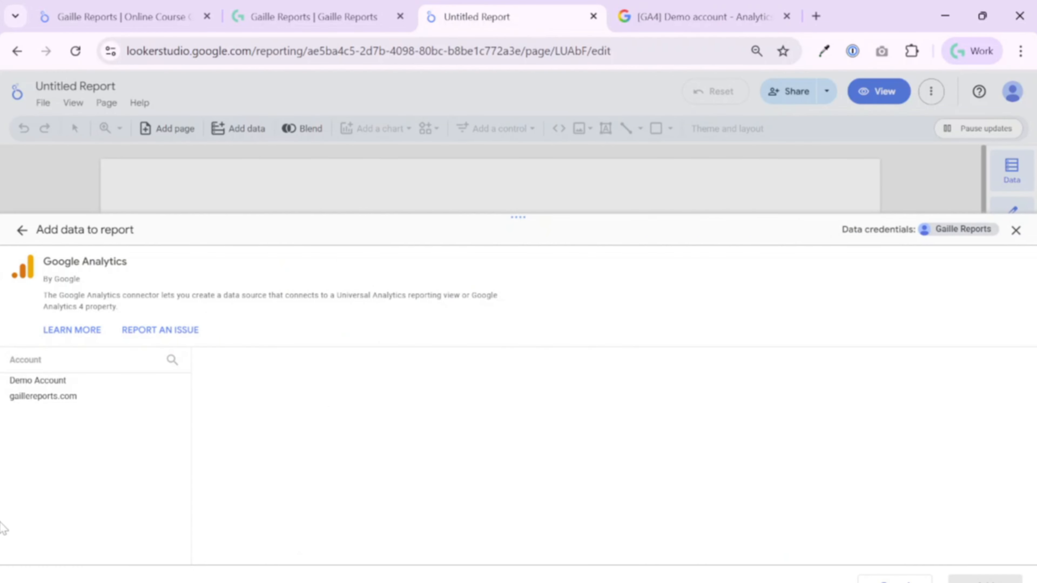
click(52, 388)
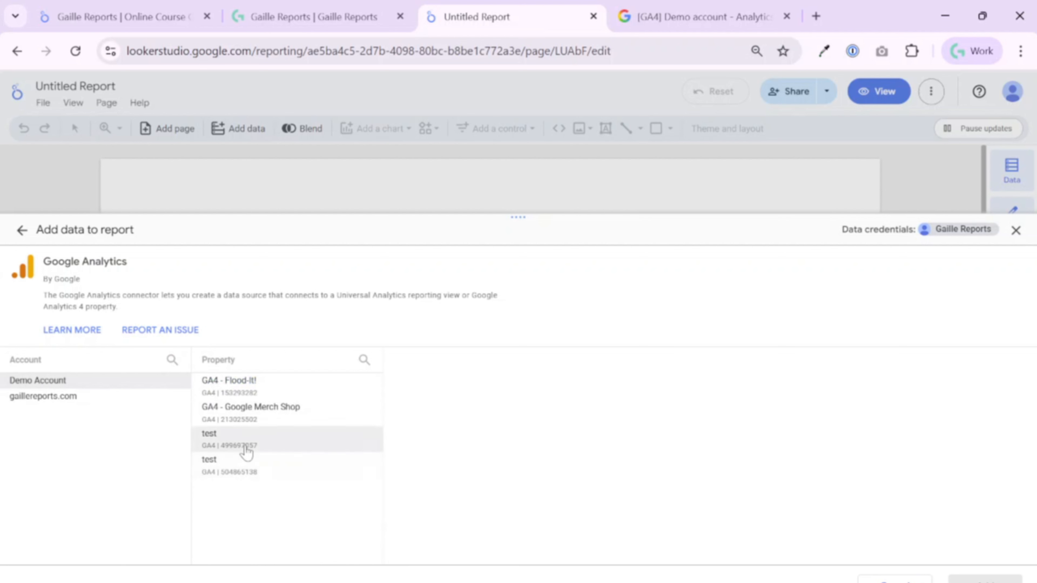
click(22, 231)
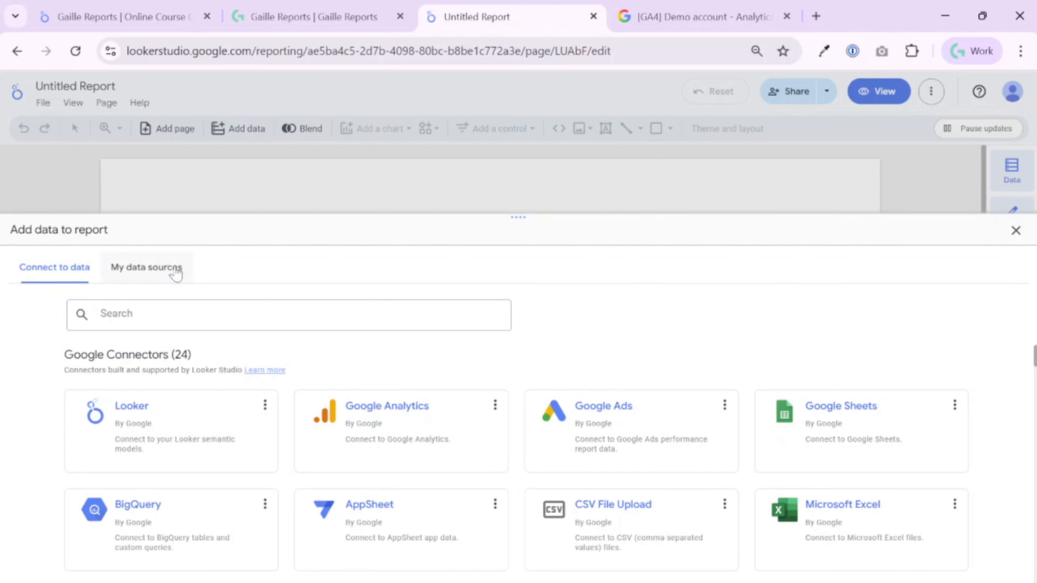
Search the existing data sources for "demo", then replace the search term with "4"
click(127, 279)
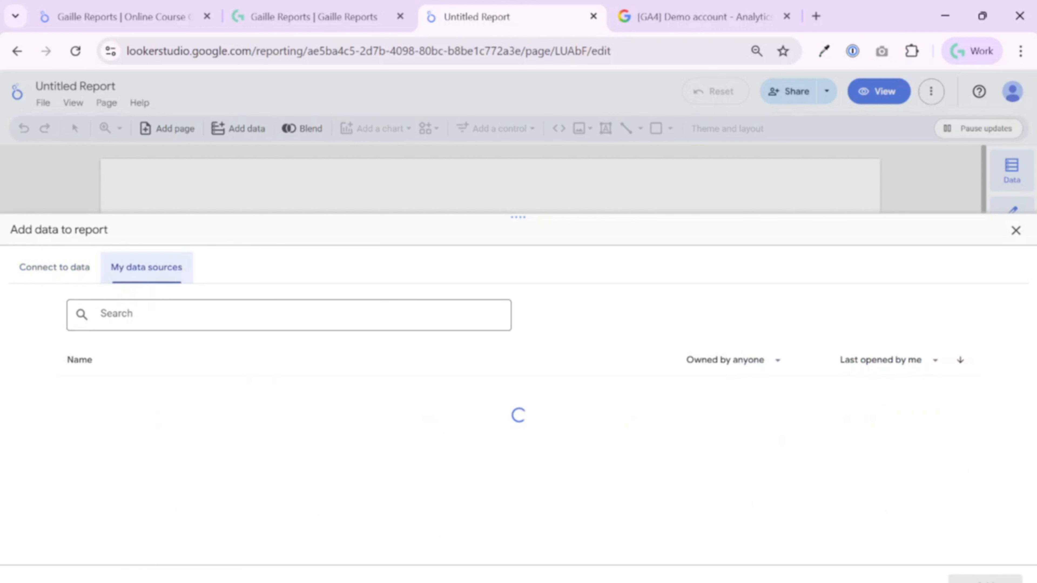
text(demo)
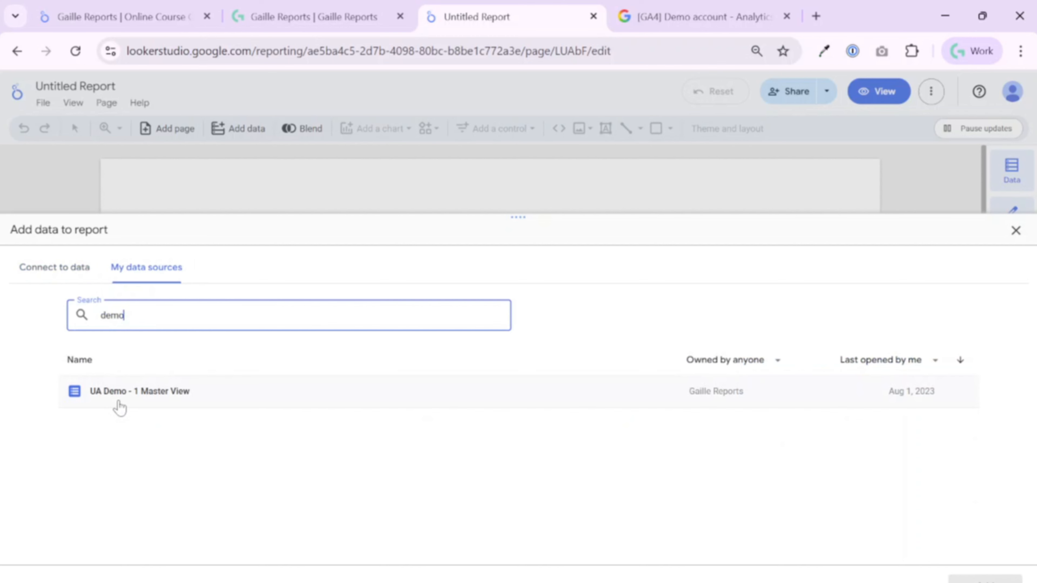
key(BackSpace)
key(BackSpace)
key(BackSpace)
key(BackSpace)
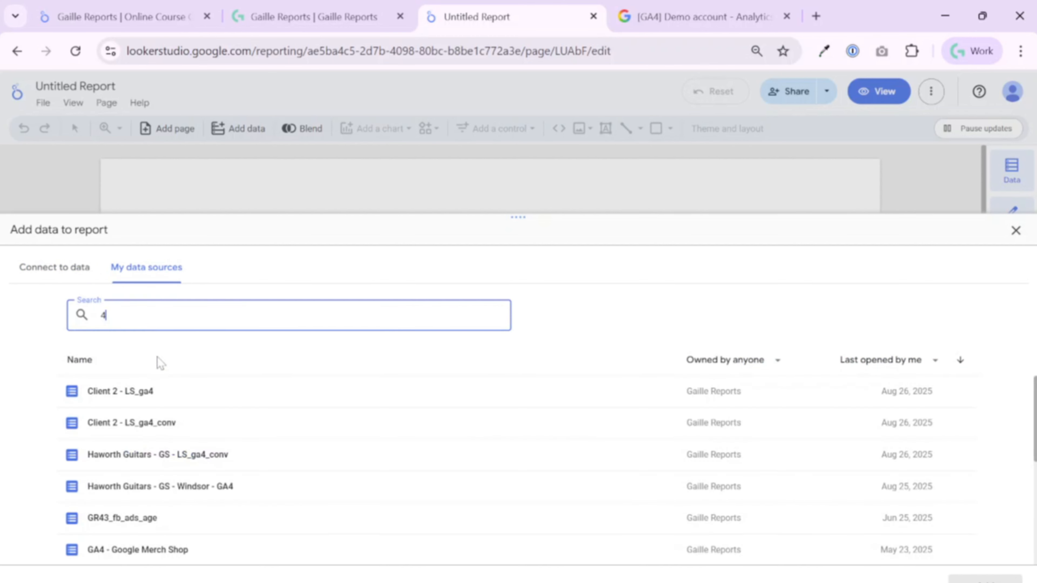
scroll(239, 443, down, 3)
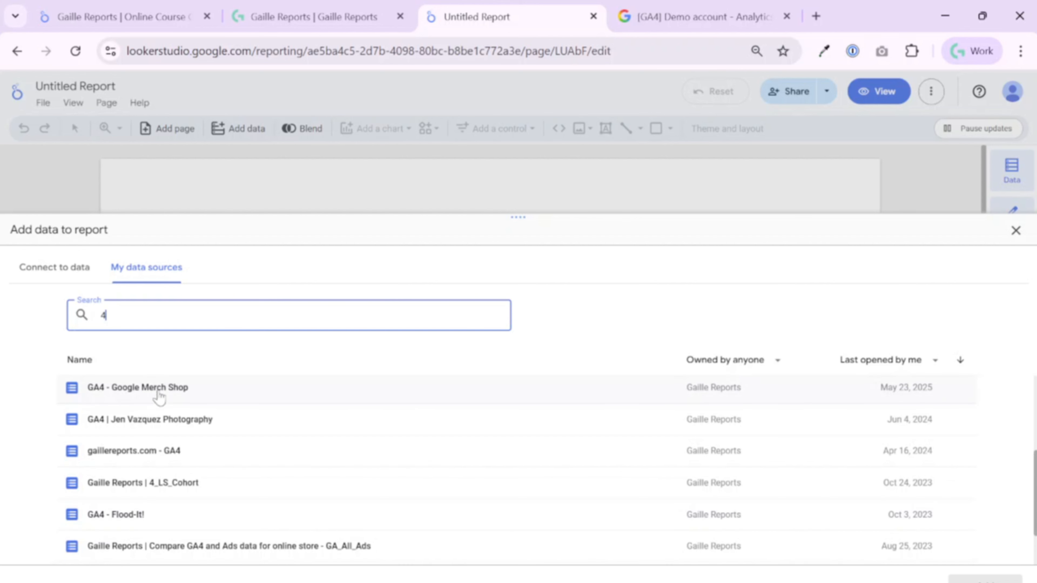
Add the existing data source "GA4 - Google Merch Shop" to the report, opting out of seeing the confirmation again
click(176, 393)
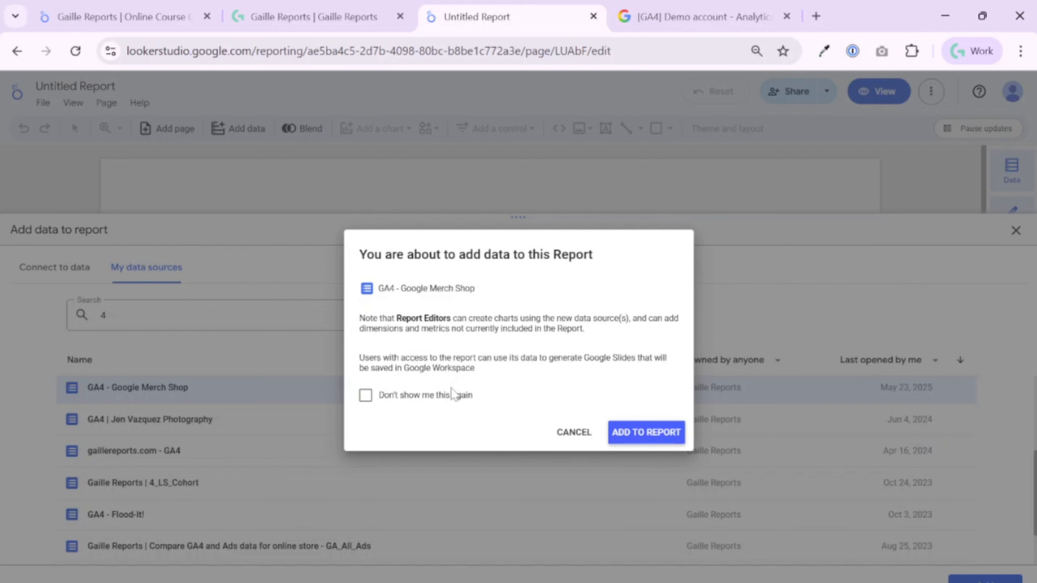
click(453, 397)
click(664, 441)
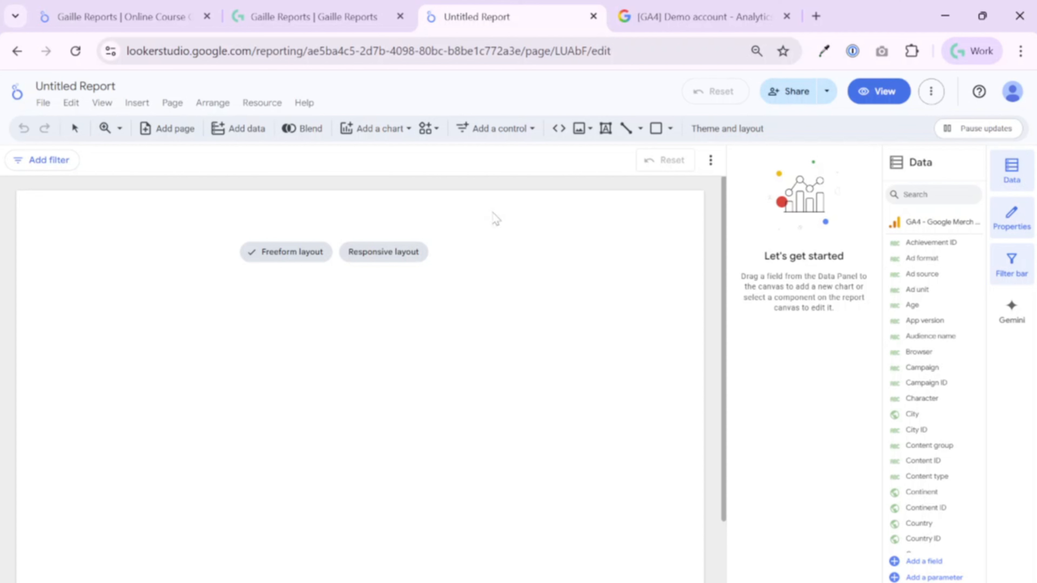
Open the report's added data sources and view the field list of GA4 - Google Merch Shop
click(245, 100)
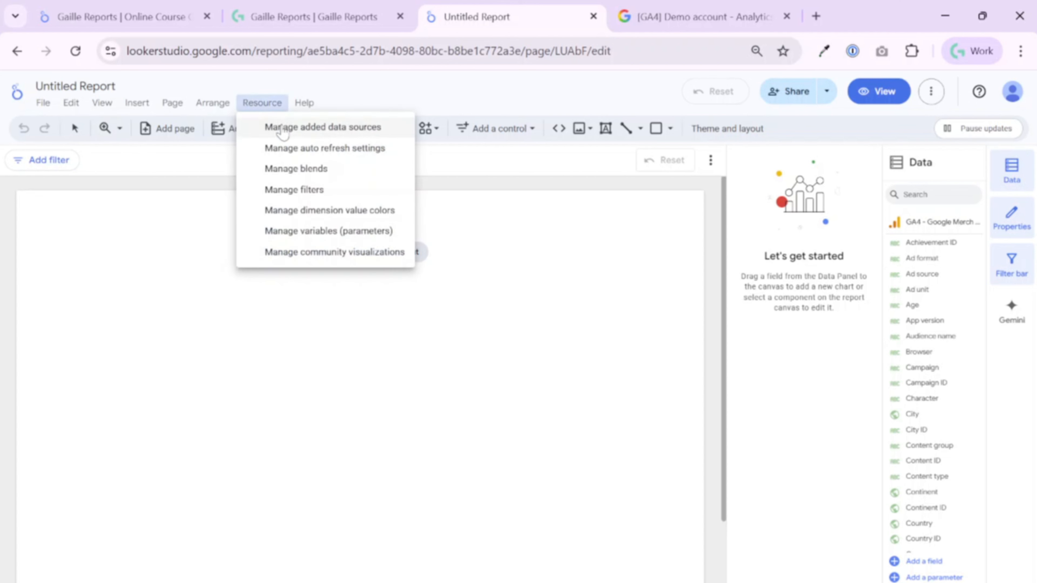
click(272, 127)
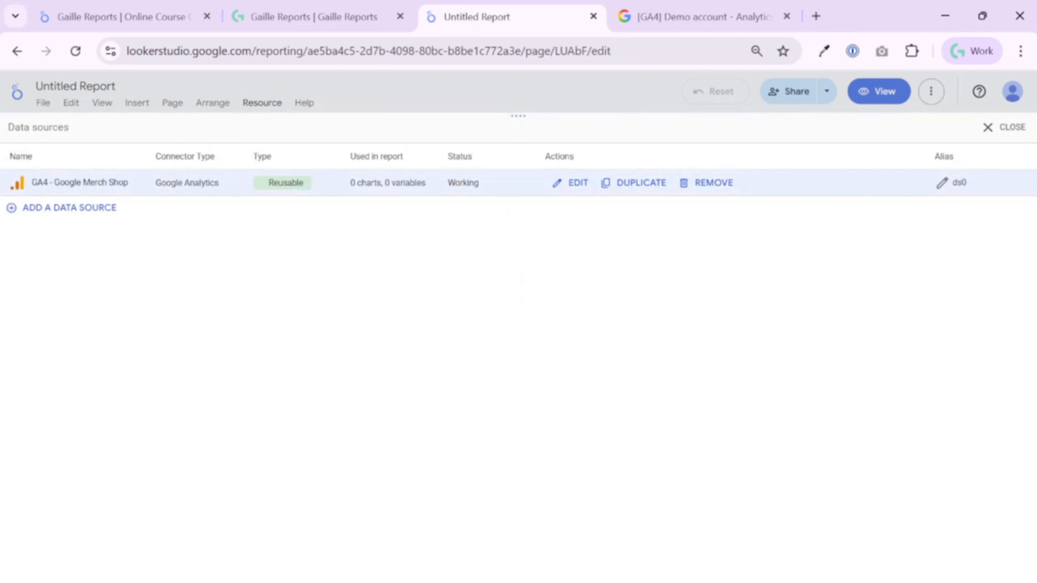
drag(351, 183, 417, 182)
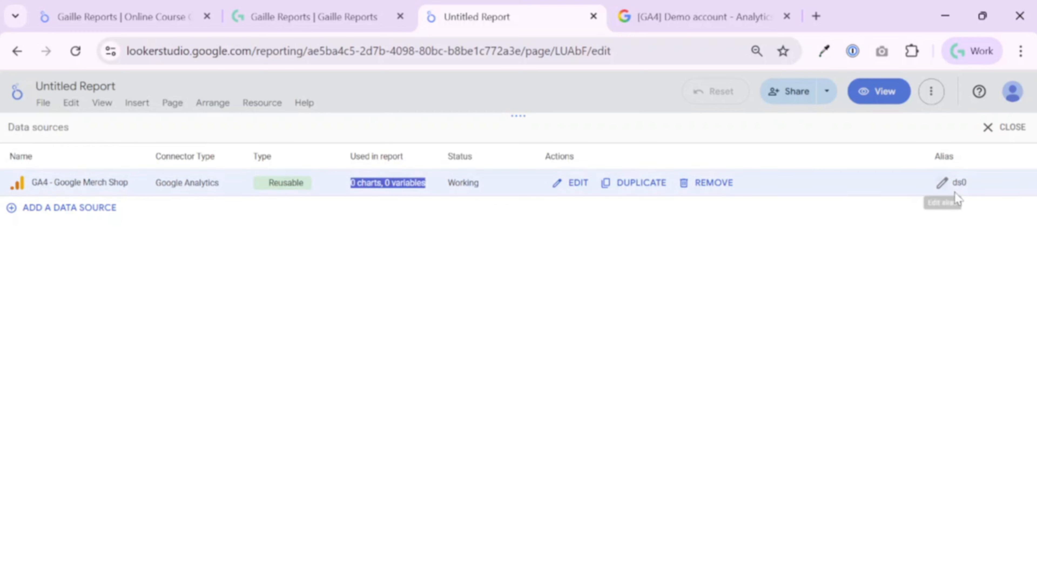
click(564, 198)
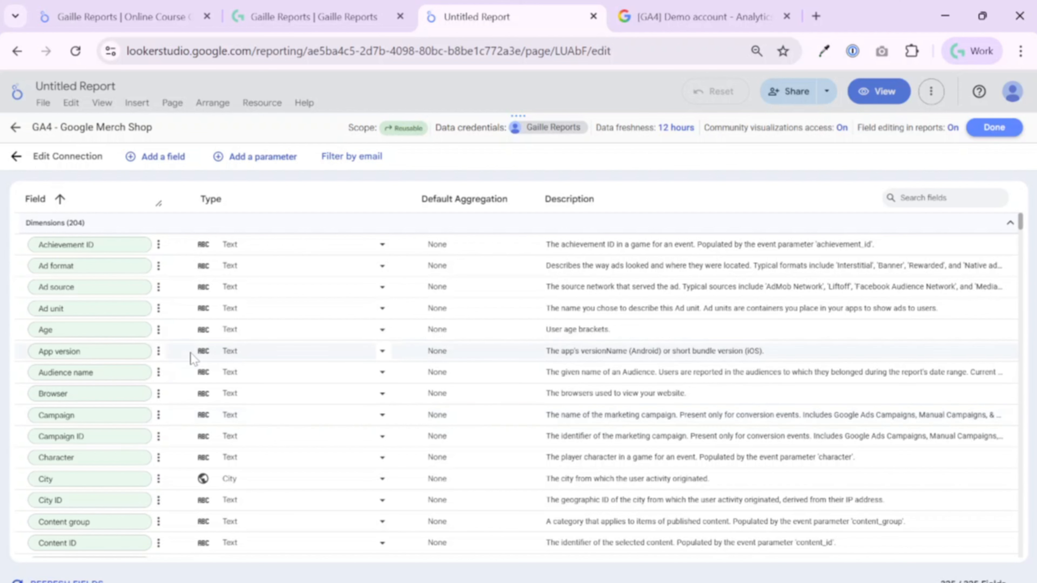
scroll(450, 351, down, 10)
scroll(450, 352, down, 10)
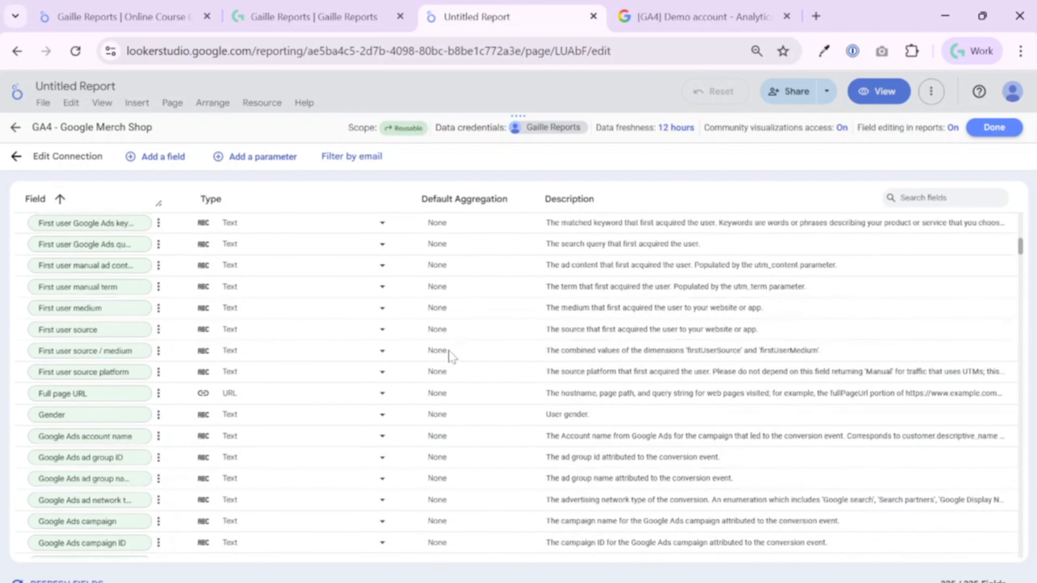
scroll(448, 351, up, 20)
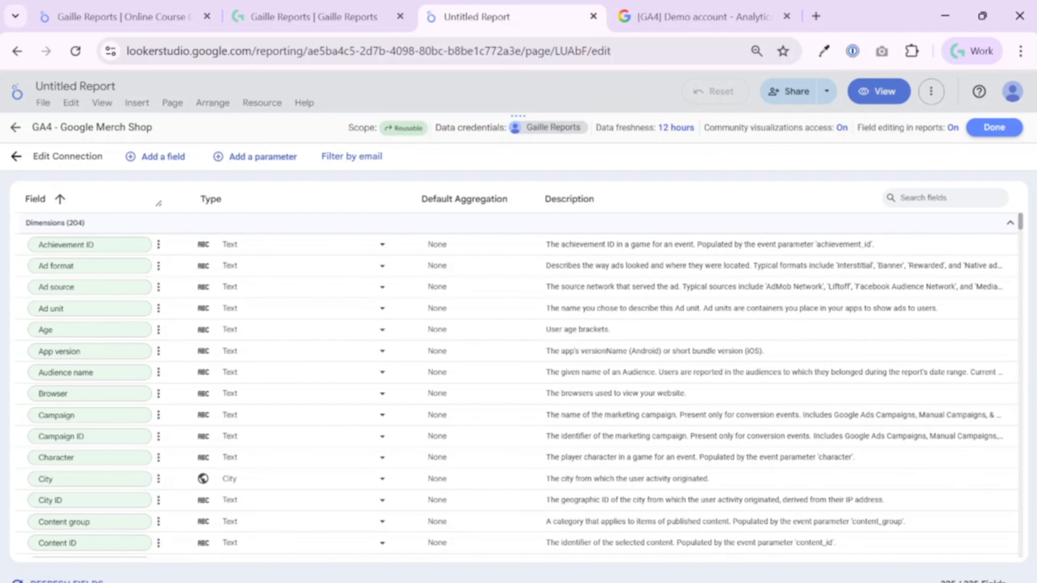
Review the data source's reusable scope notice and dismiss it, then view the data freshness options without changing them
click(396, 130)
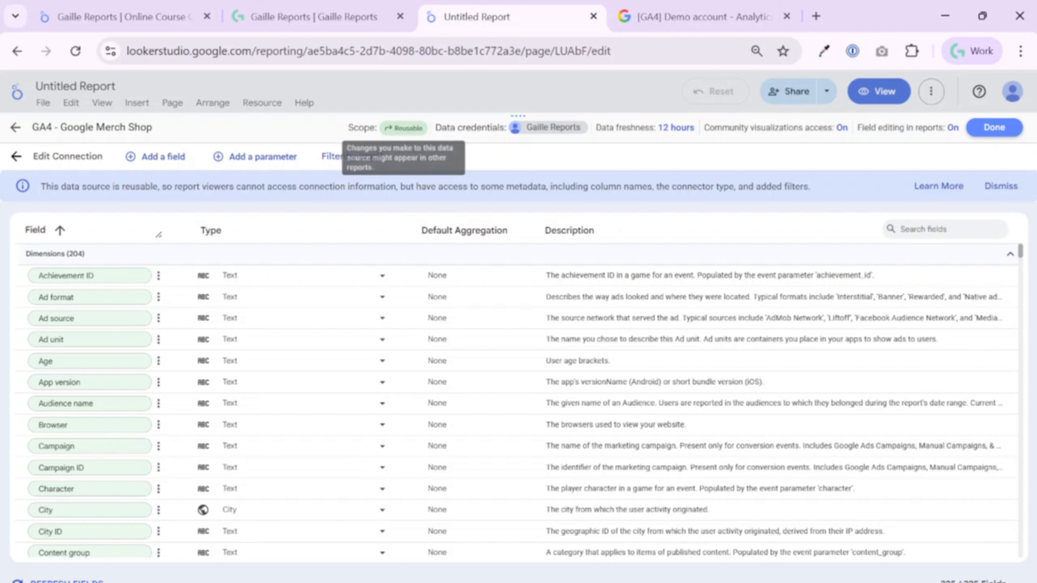
drag(81, 186, 297, 187)
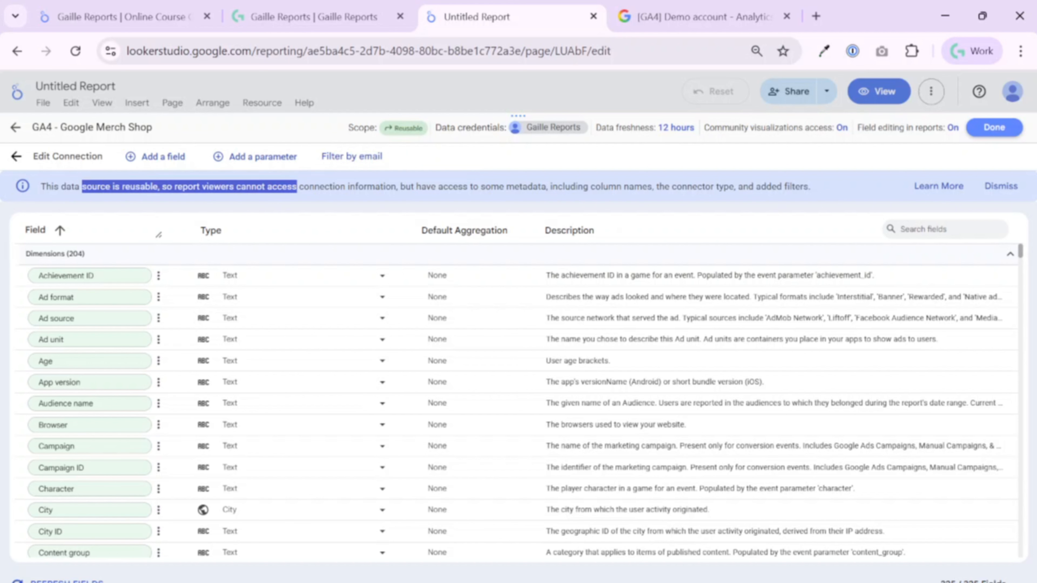
click(1001, 187)
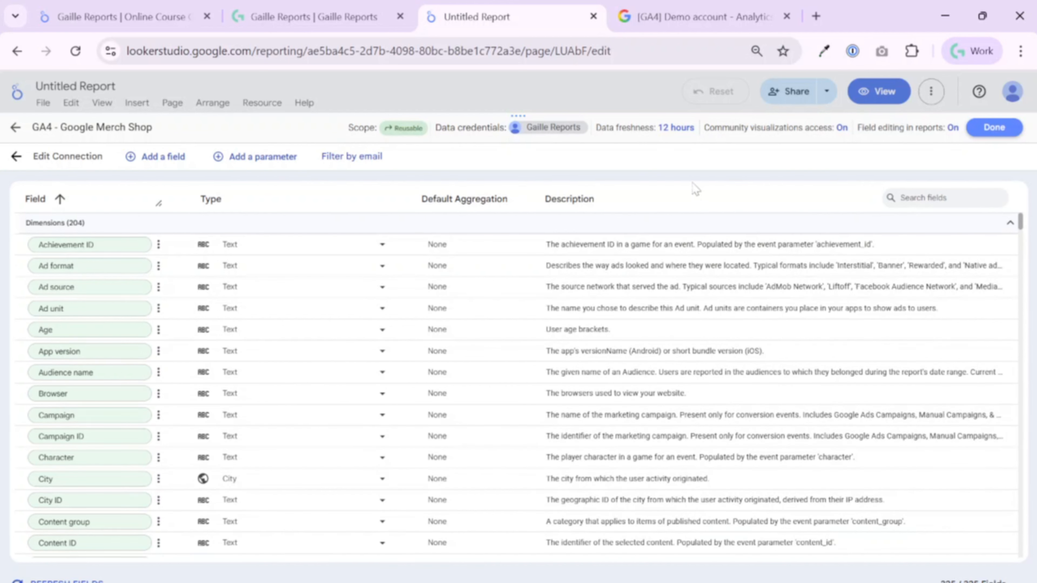
click(684, 136)
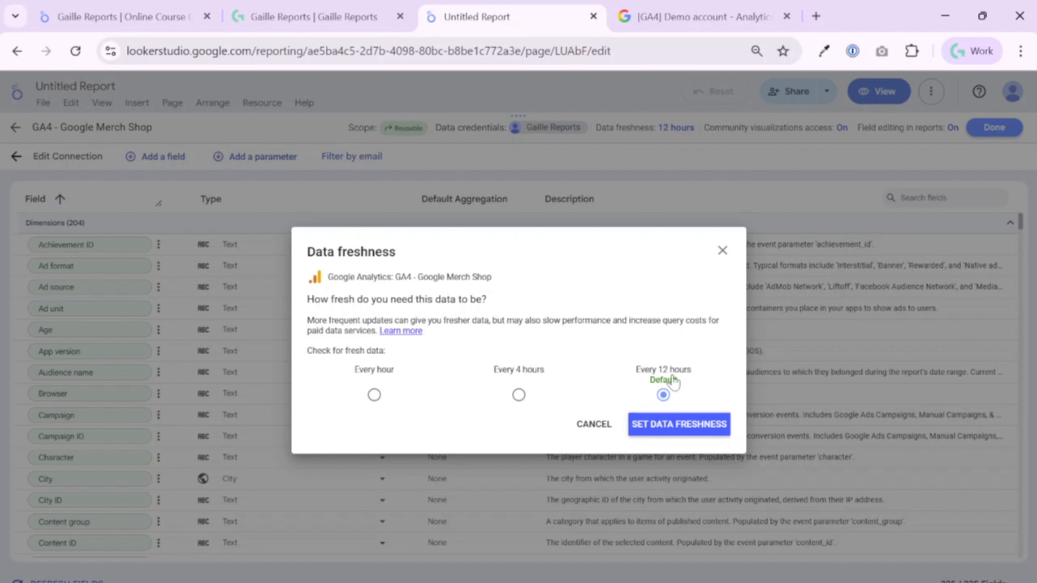
click(591, 425)
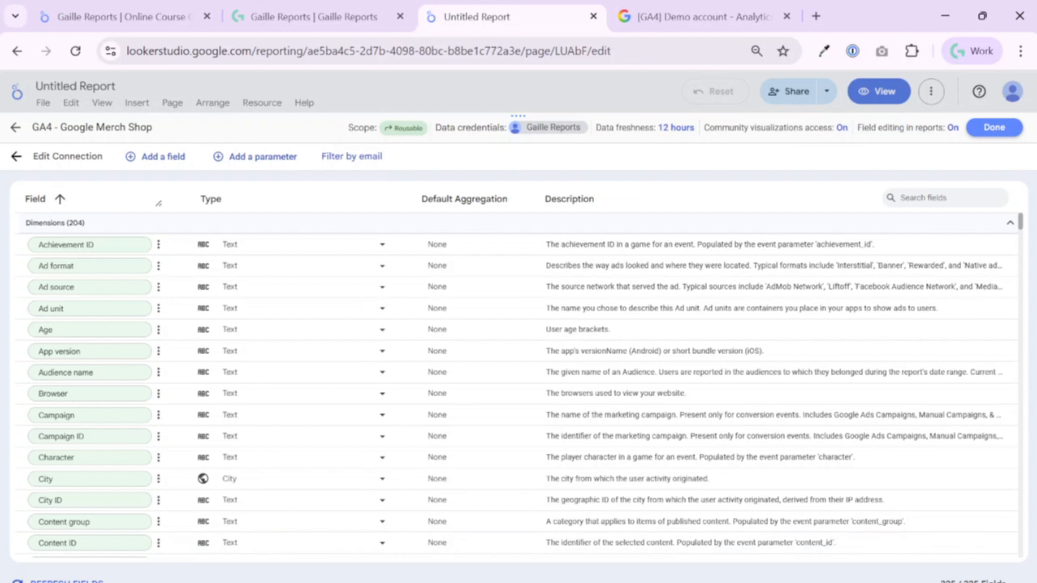
Examine the data source's fields from dimensions through metrics to parameters, then return to the report canvas
drag(940, 581, 1007, 582)
scroll(86, 398, down, 15)
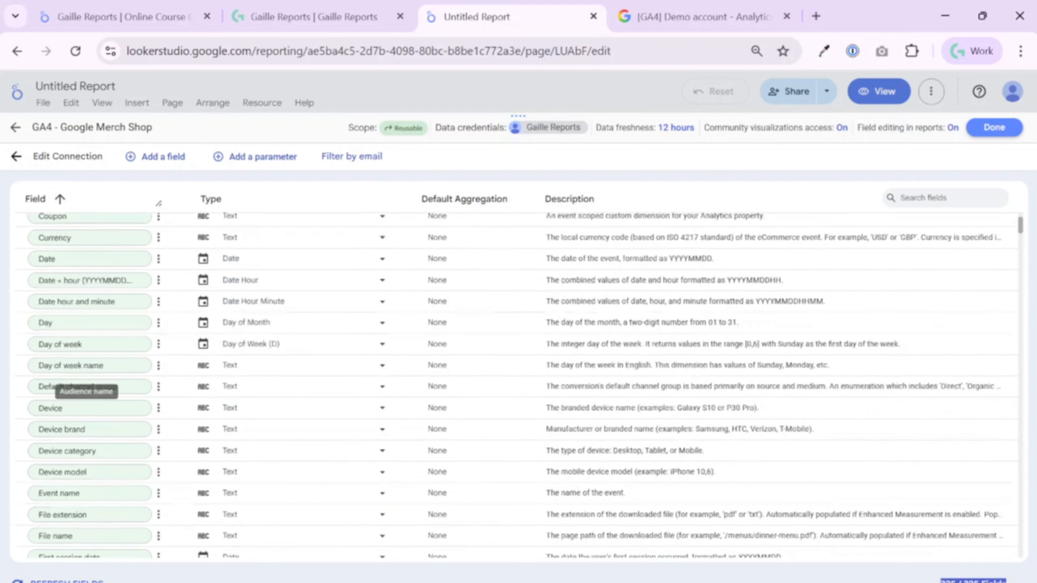
scroll(85, 399, up, 15)
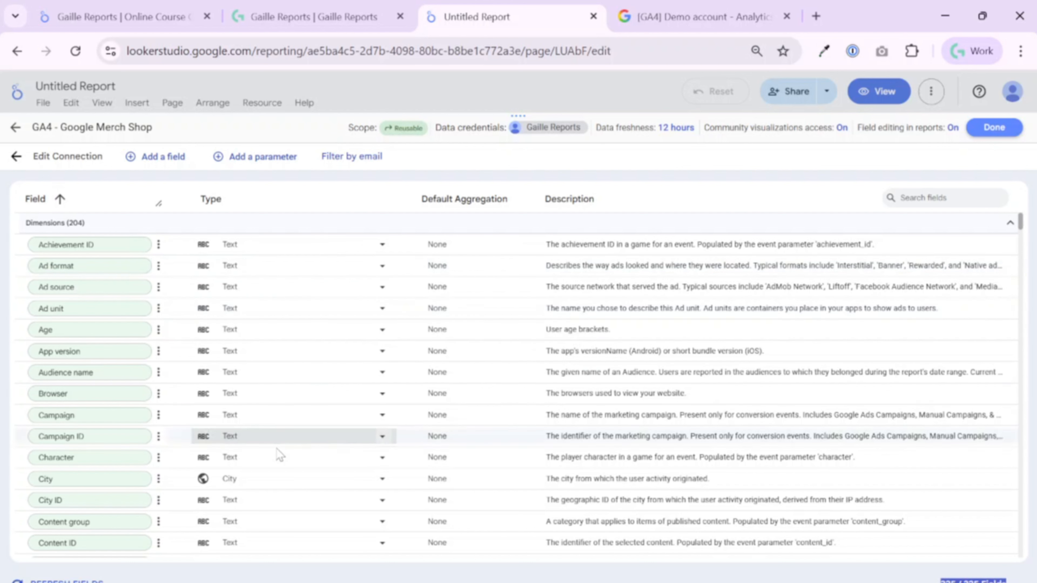
scroll(252, 491, down, 5)
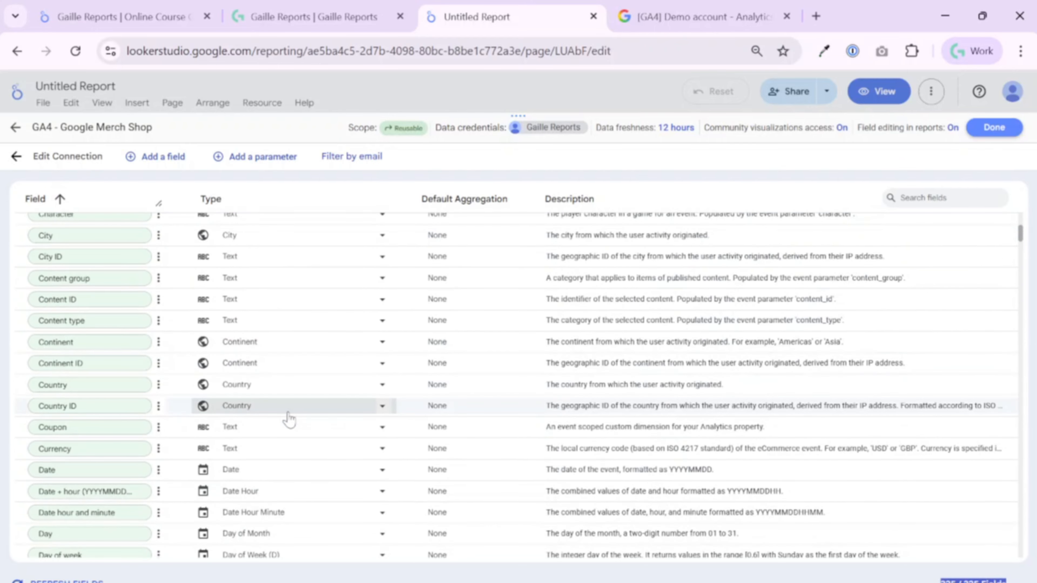
scroll(289, 419, down, 15)
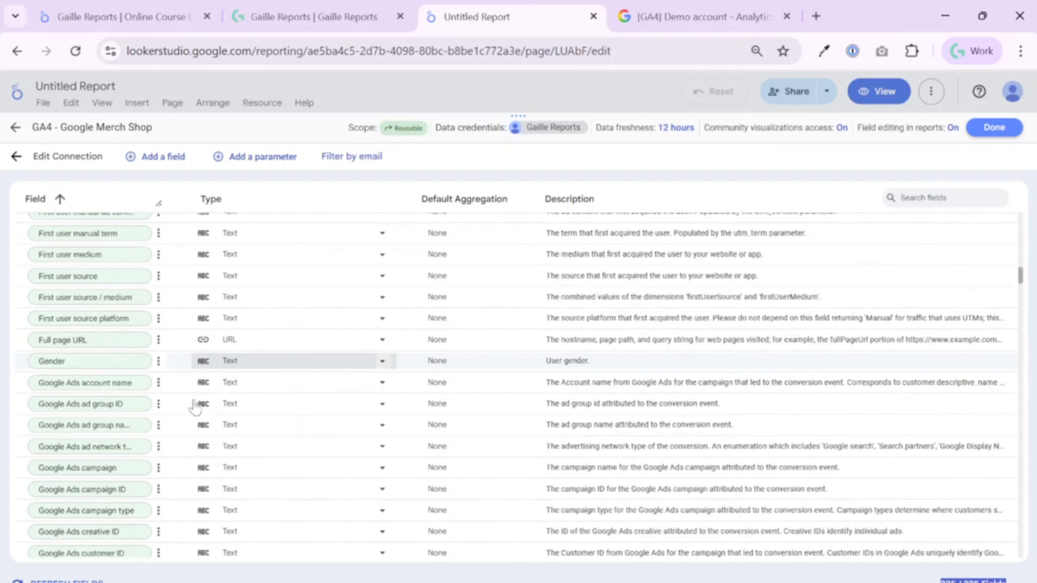
scroll(195, 408, down, 20)
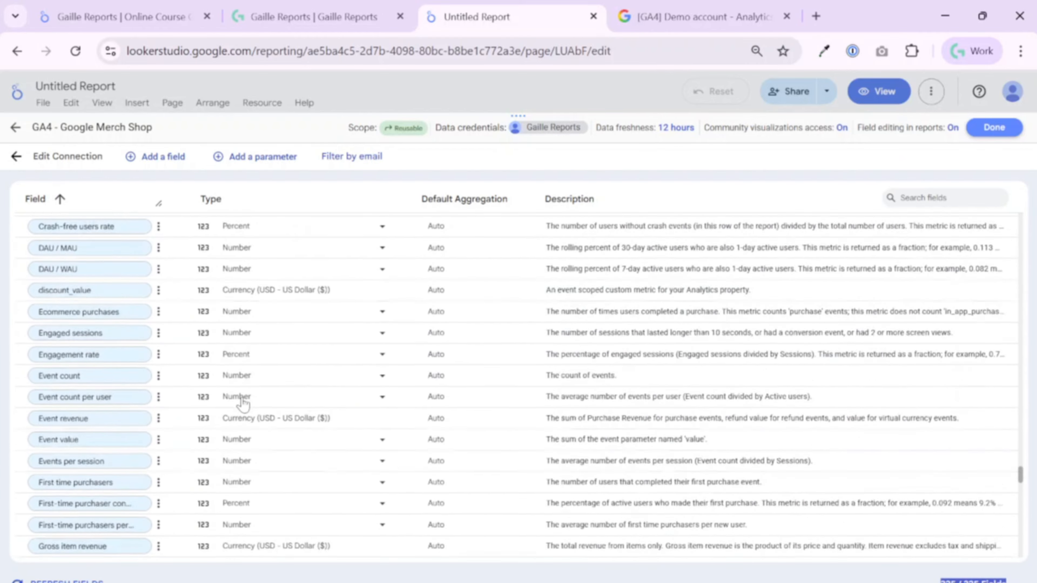
scroll(242, 403, down, 20)
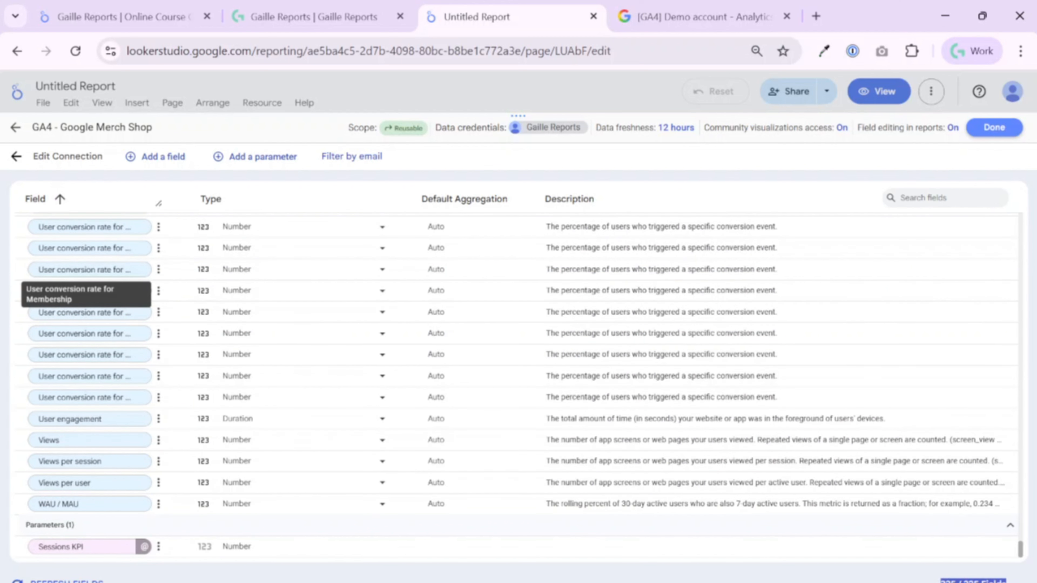
click(995, 128)
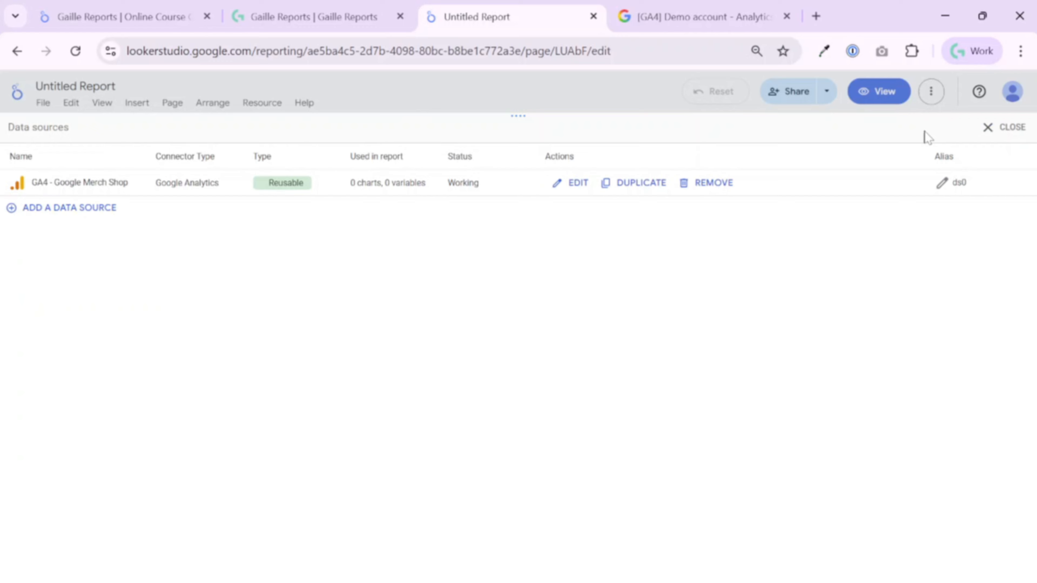
click(996, 127)
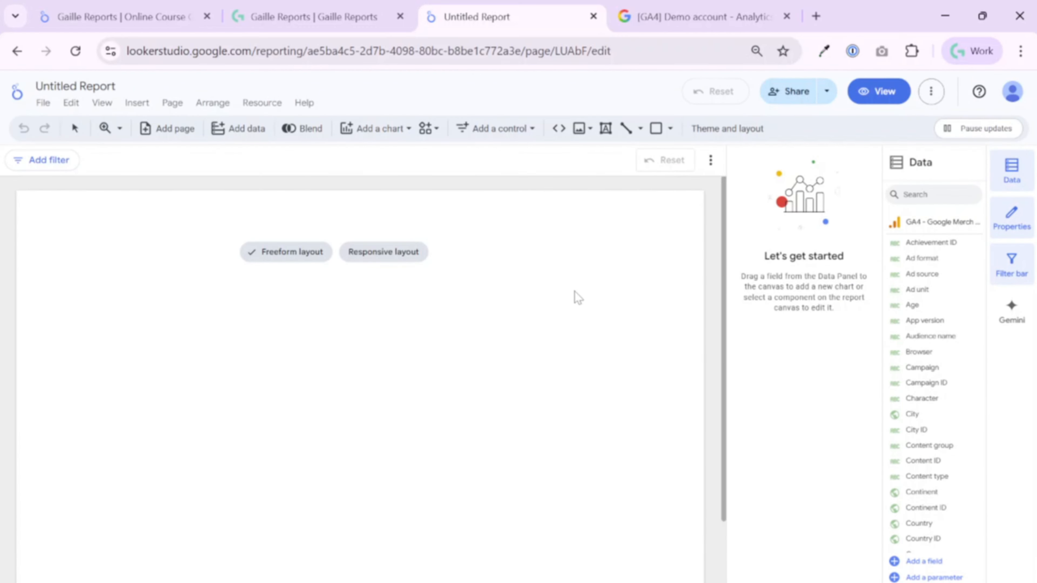
Copy the title "Gaille Reports | Online Course GA4 - 2025" from the finished example report
click(71, 102)
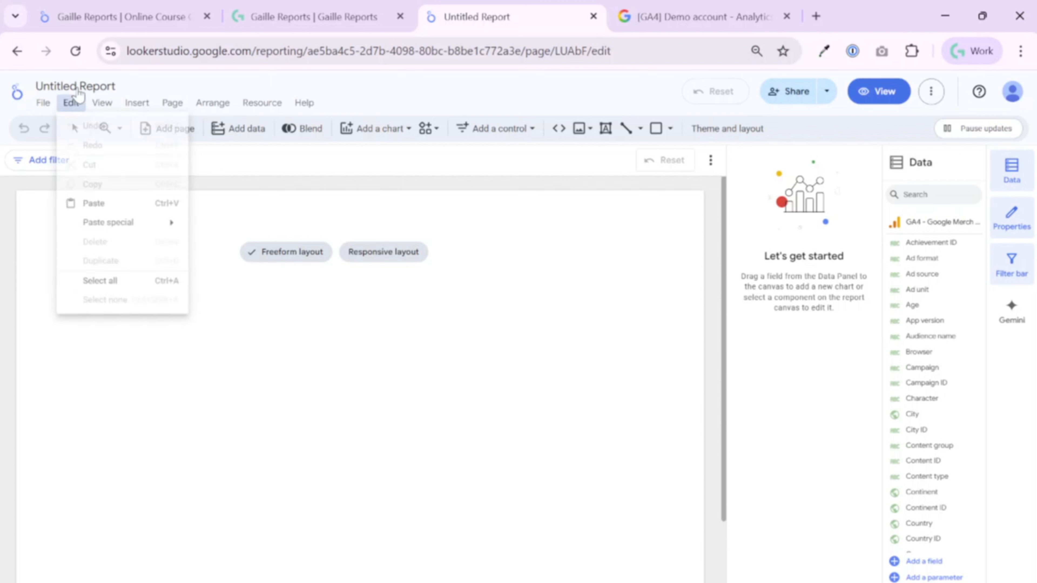
click(95, 86)
click(128, 11)
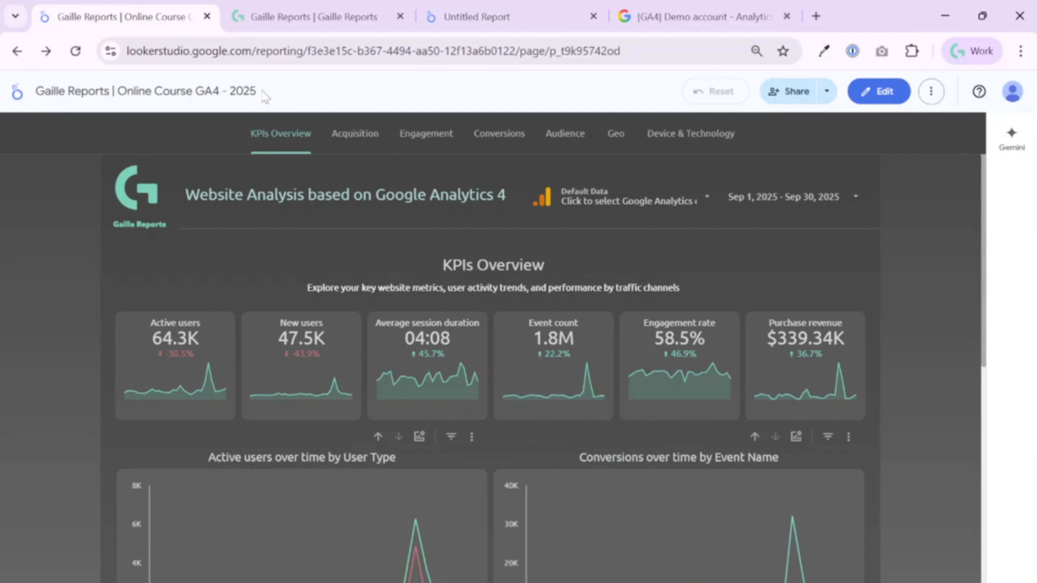
drag(258, 91, 35, 91)
key(ctrl+c)
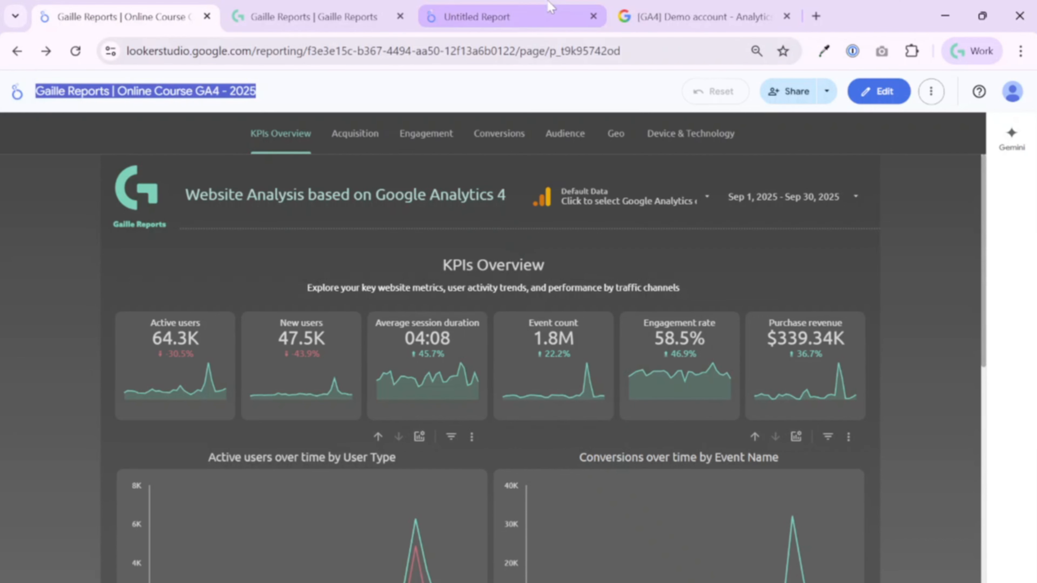
Rename the untitled report as "Gaille Reports | Online Course GA4 - 2025 - working"
click(478, 17)
click(83, 86)
key(ctrl+v)
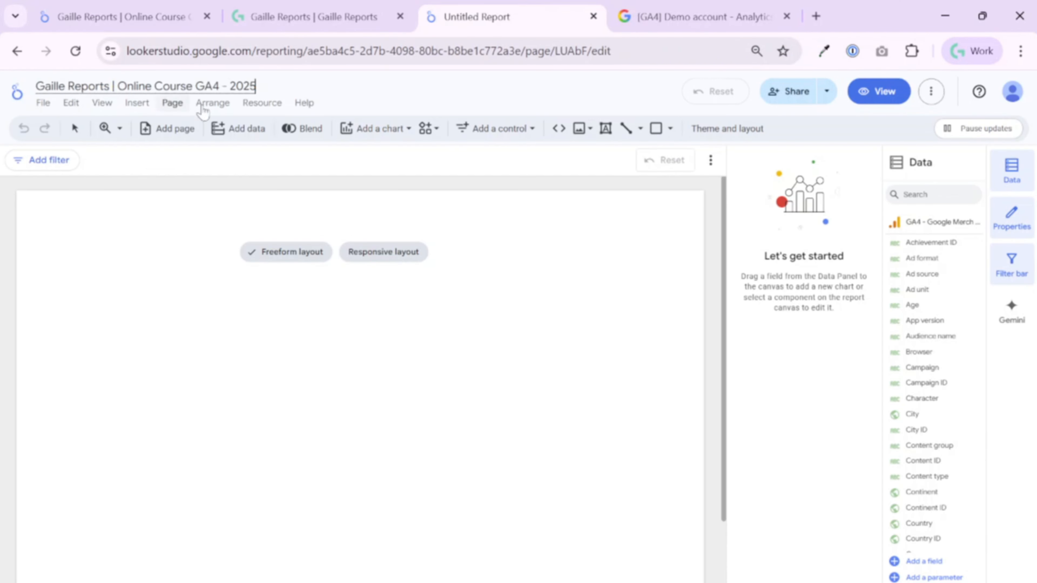
text(- wd)
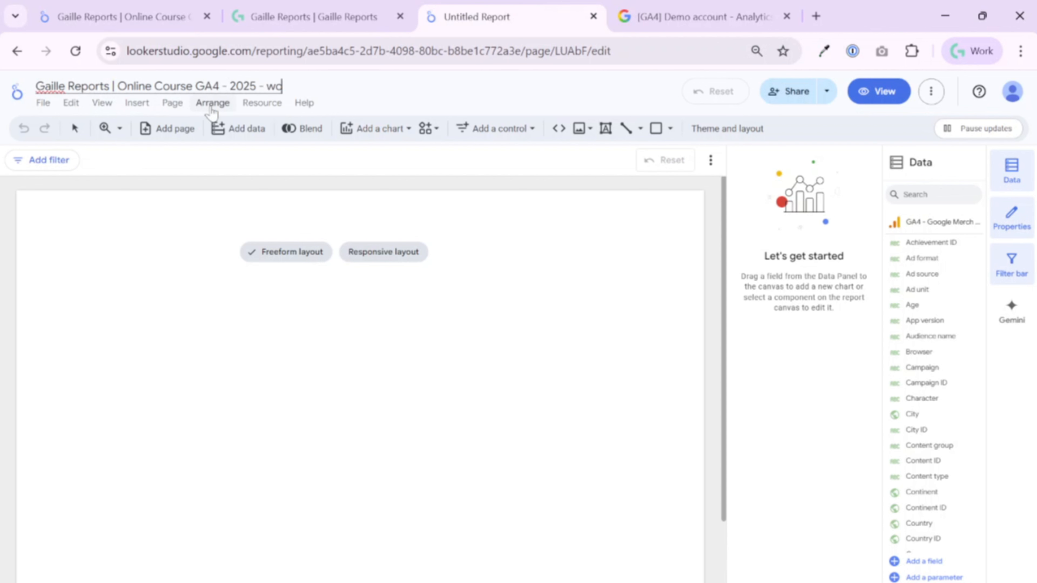
key(BackSpace)
text(wrok)
key(BackSpace)
key(BackSpace)
key(BackSpace)
text(orking)
click(508, 310)
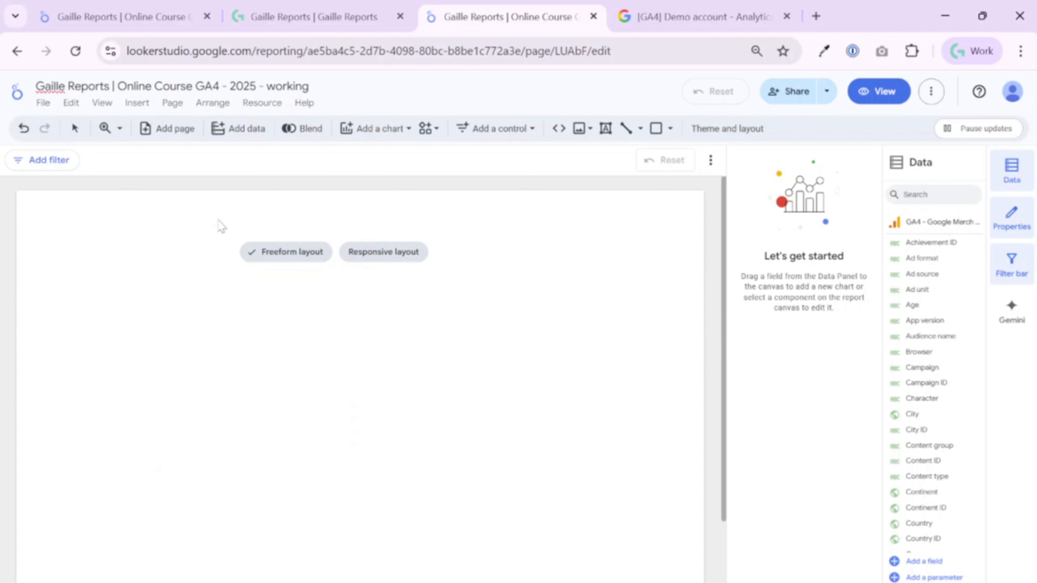
Compare the Responsive and Freeform layout descriptions and choose the Freeform layout
mouse_move(380, 267)
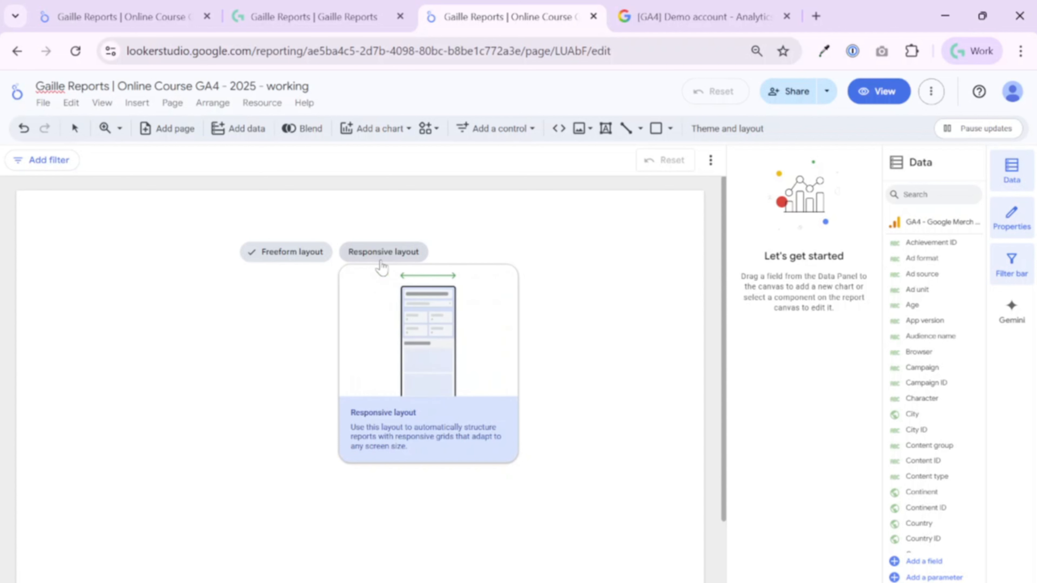
mouse_move(282, 251)
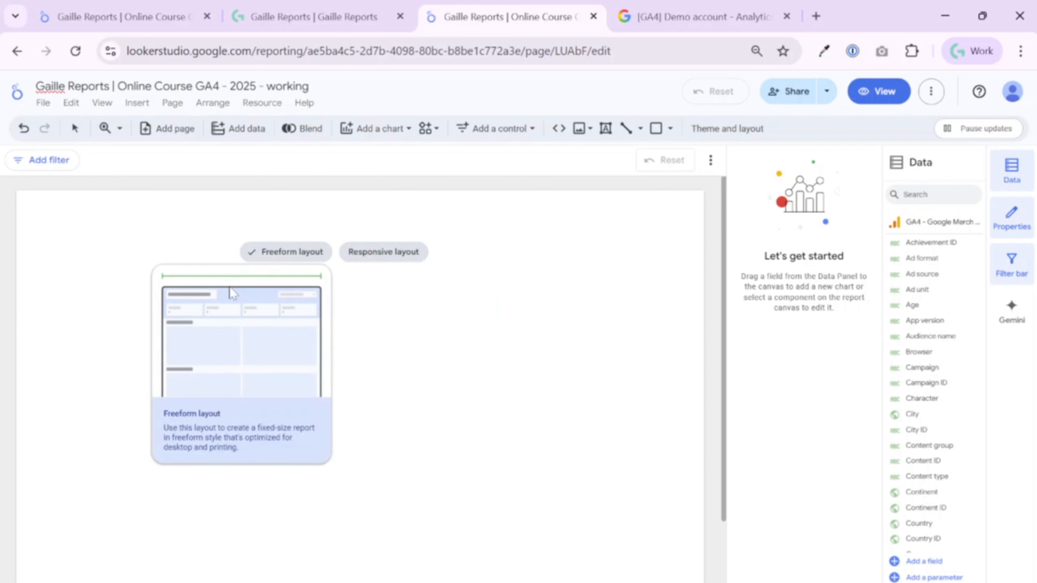
click(282, 255)
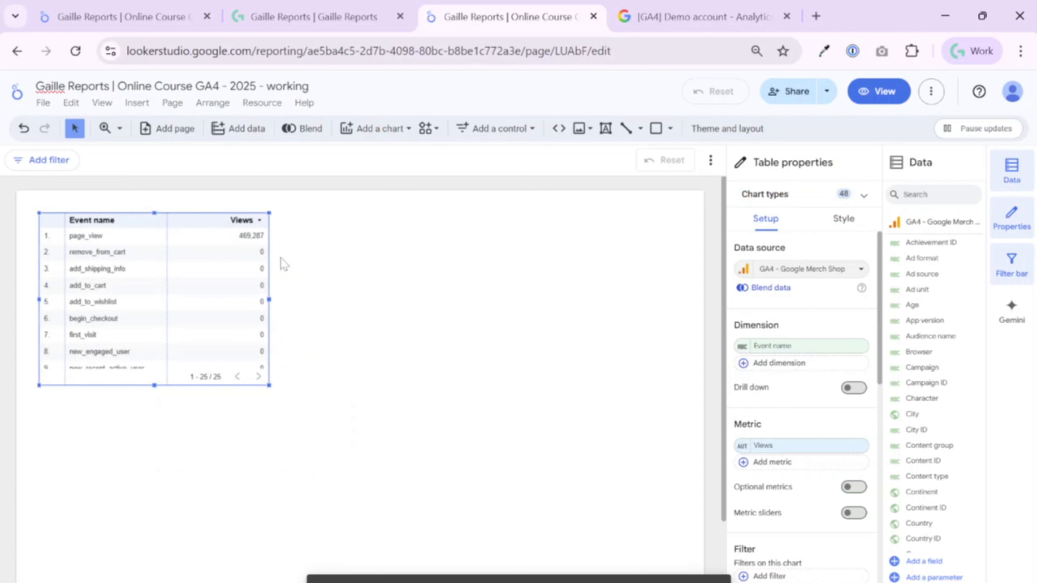
Move the default Event name and Views table toward the middle of the canvas, then delete it
drag(200, 221, 456, 285)
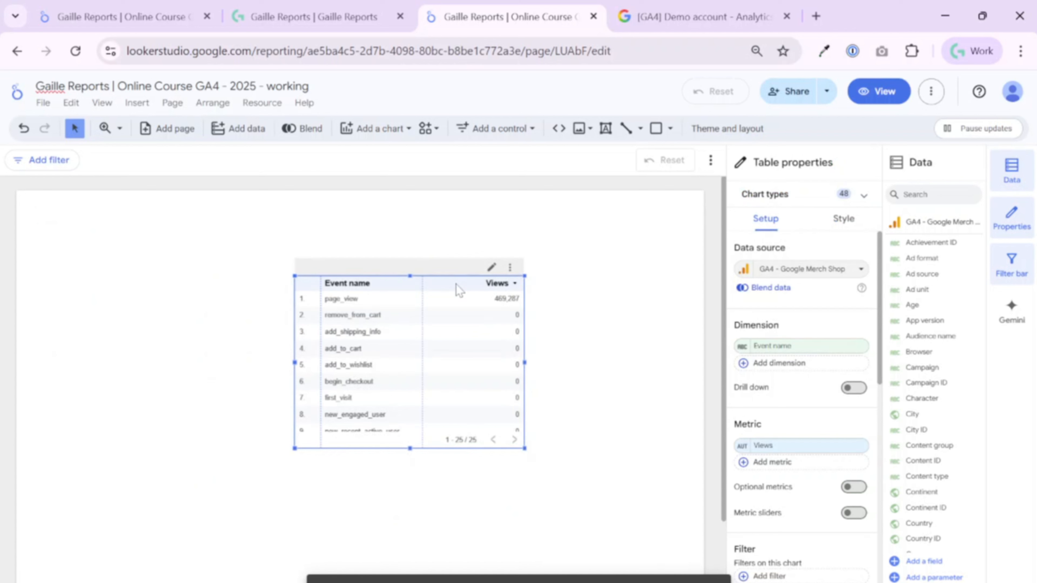
click(594, 344)
click(463, 324)
key(Delete)
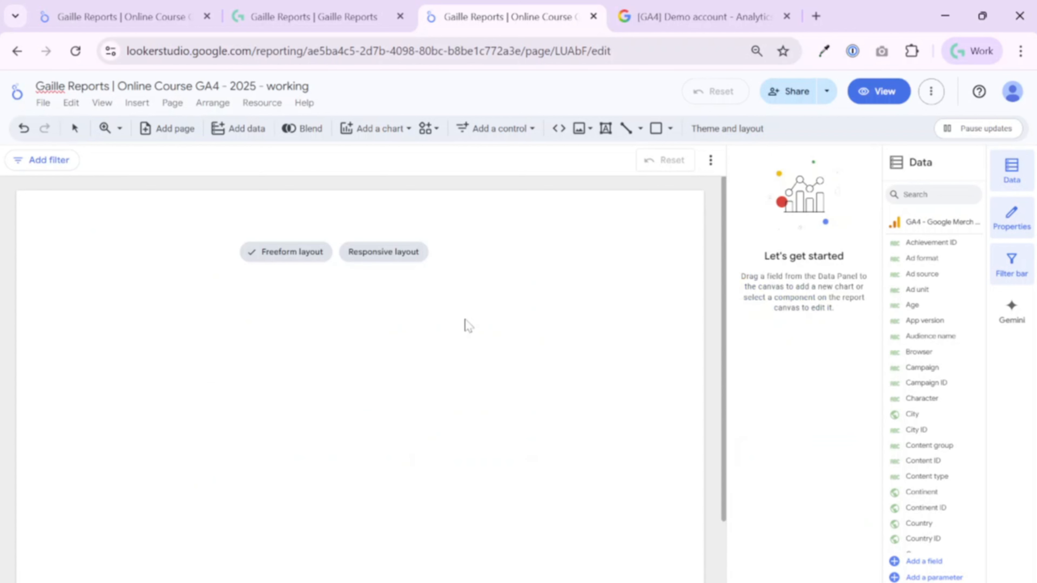
Open the report's theme and layout settings and look through the available themes
click(727, 128)
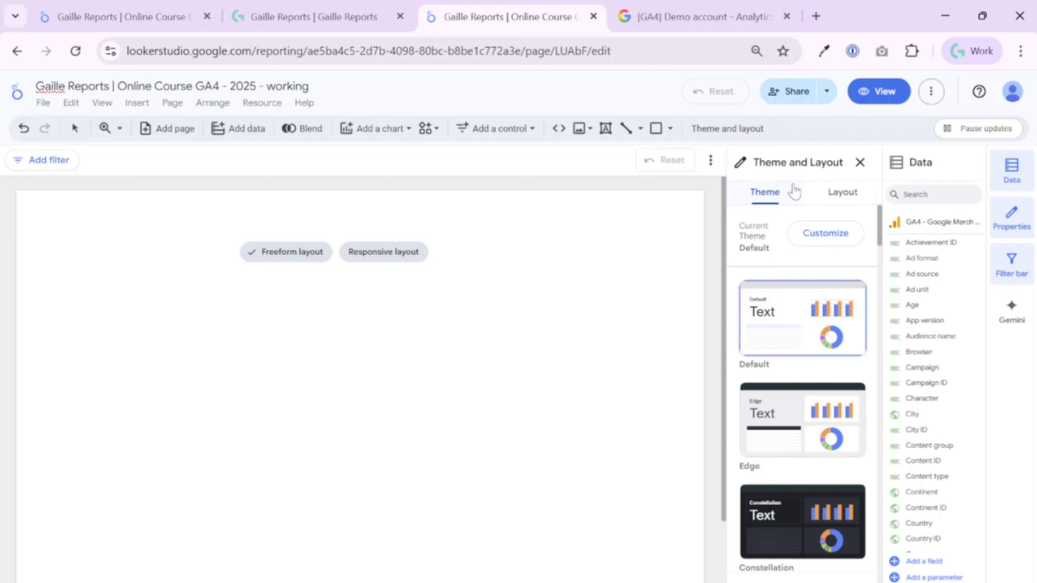
click(839, 195)
click(766, 195)
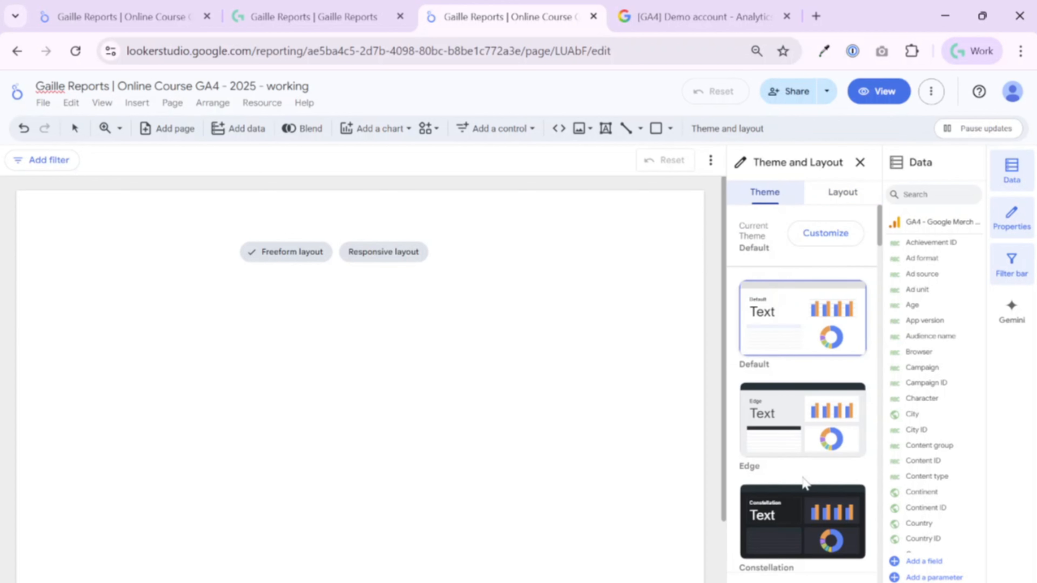
scroll(803, 483, down, 10)
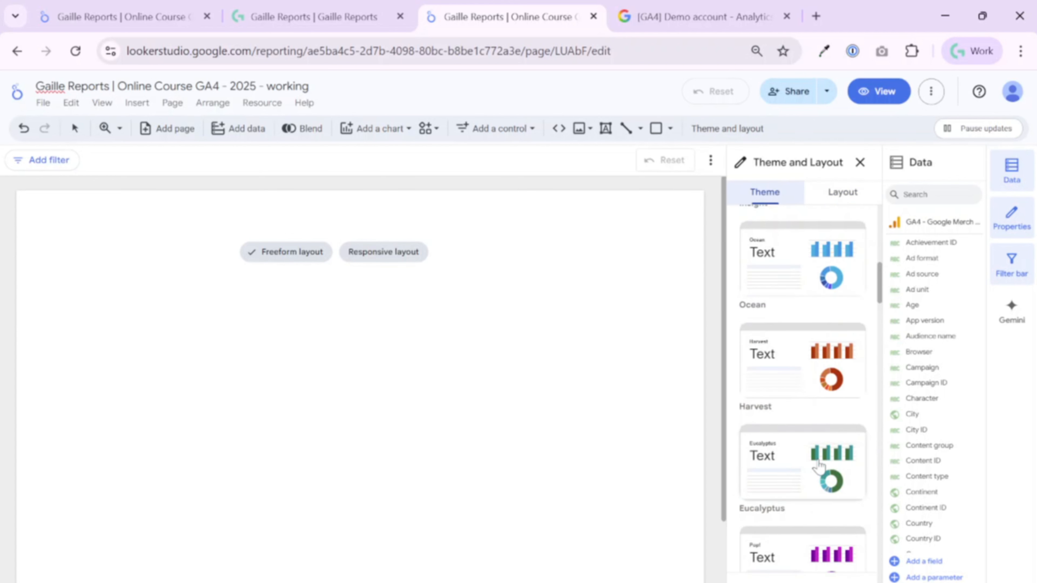
scroll(819, 465, down, 4)
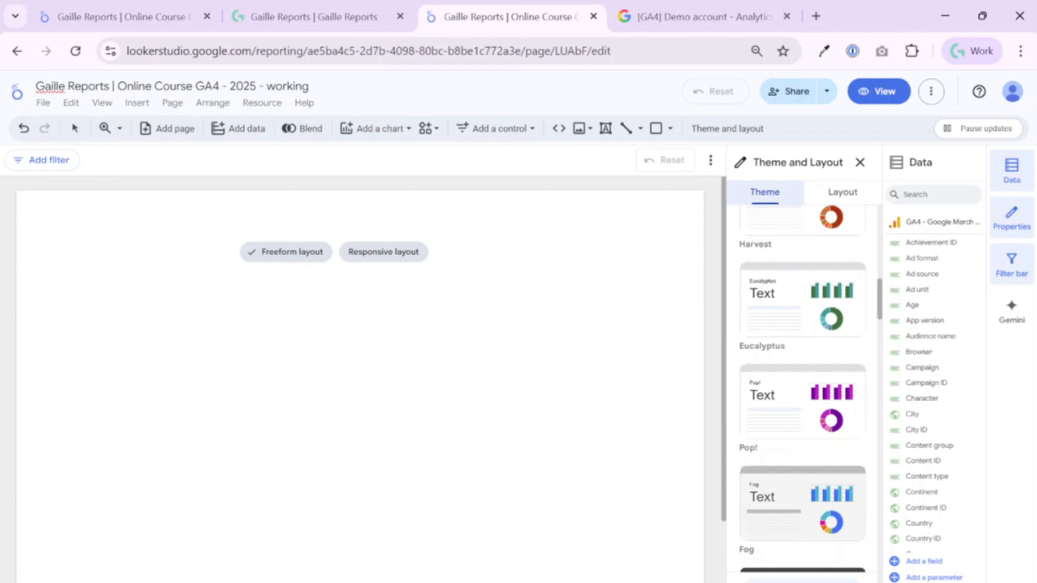
scroll(845, 440, up, 15)
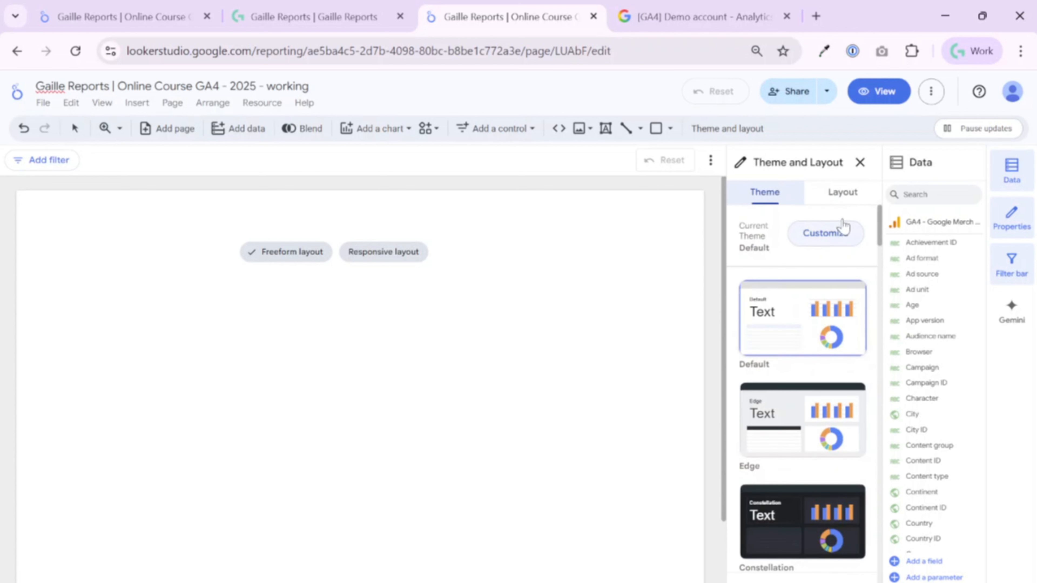
Open theme customization in the working report, and also in the finished "Gaille Reports | Online Course GA4 - 2025" report after switching it to edit mode
click(825, 234)
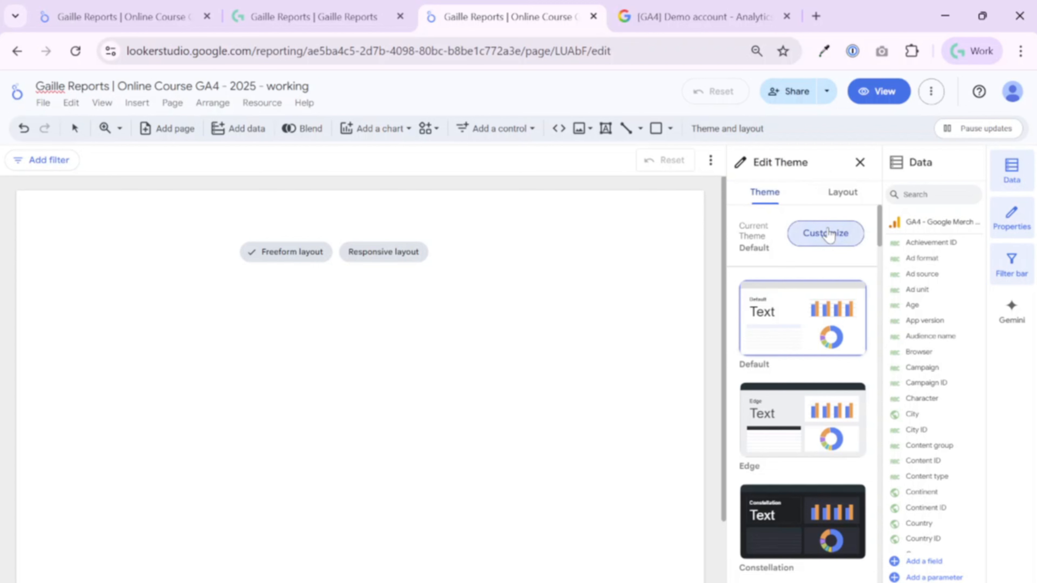
click(108, 5)
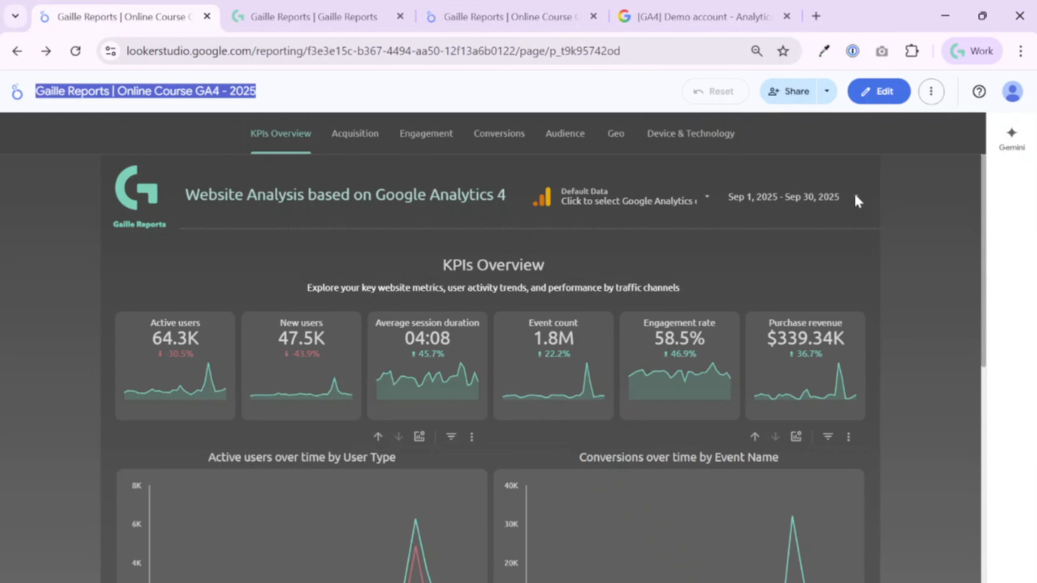
click(898, 93)
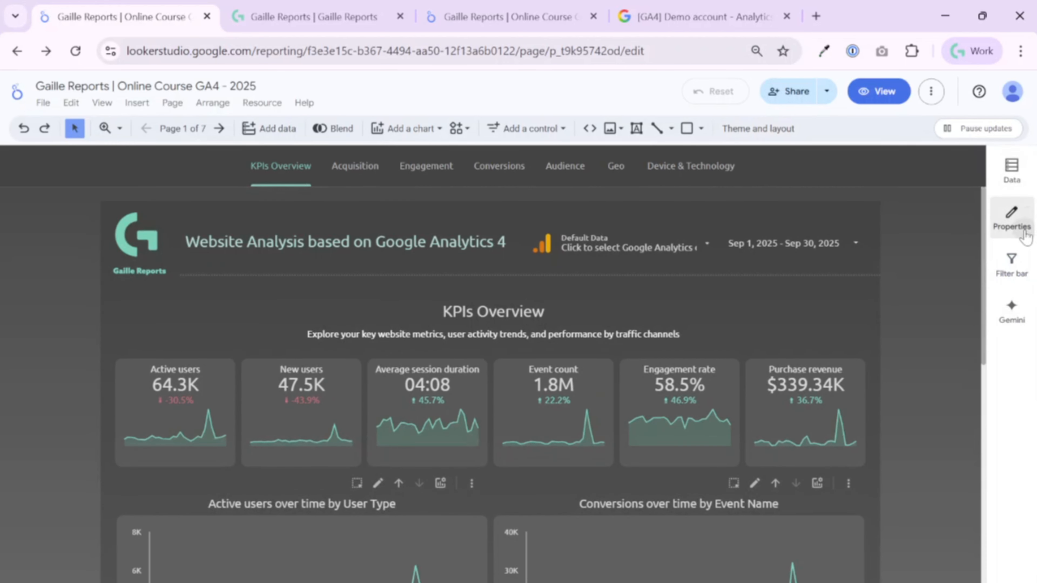
click(1012, 217)
click(782, 133)
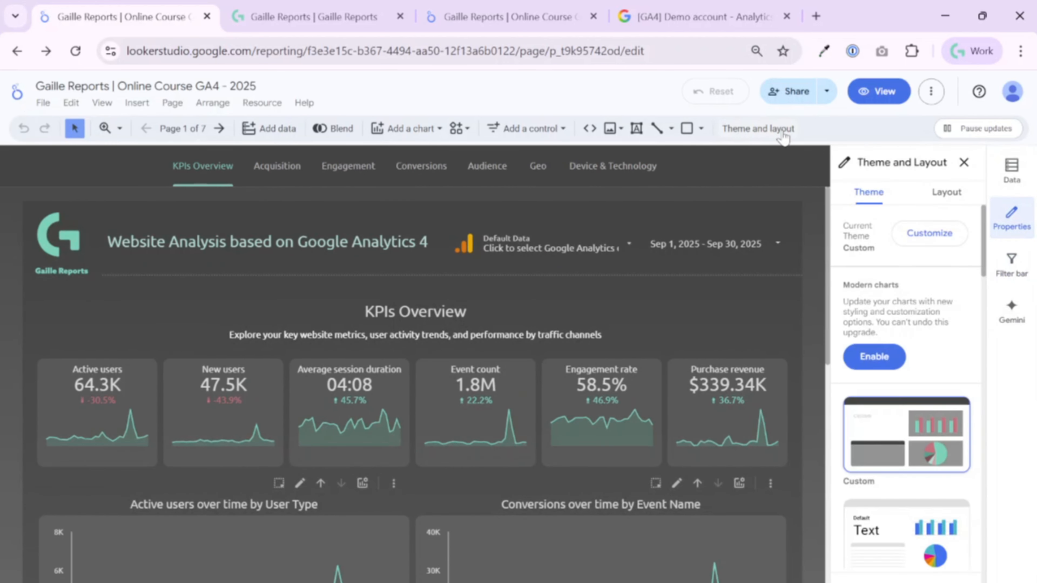
click(929, 232)
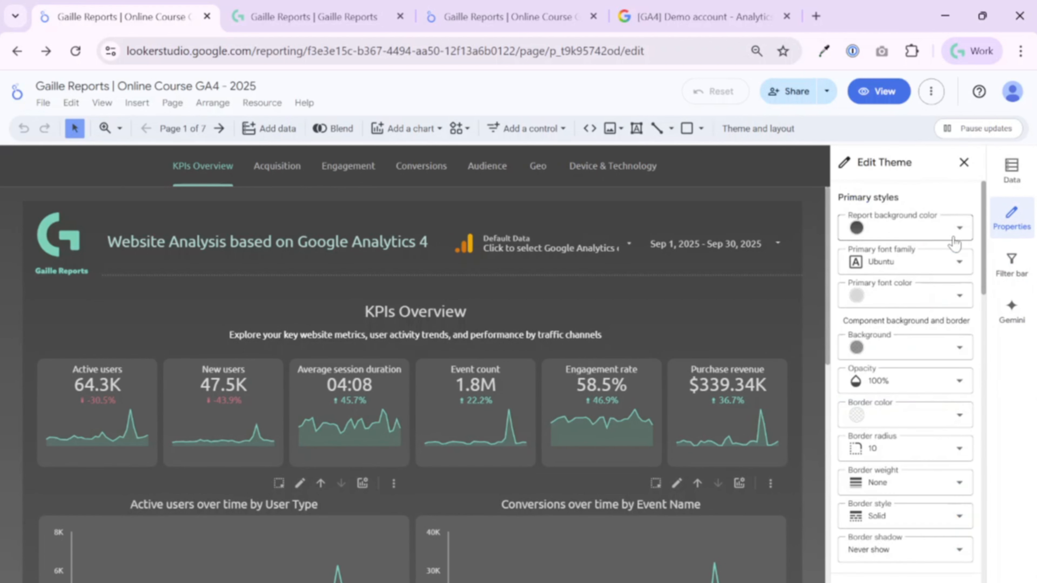
Examine the finished report's custom background gradient and the color of its first color step
click(960, 229)
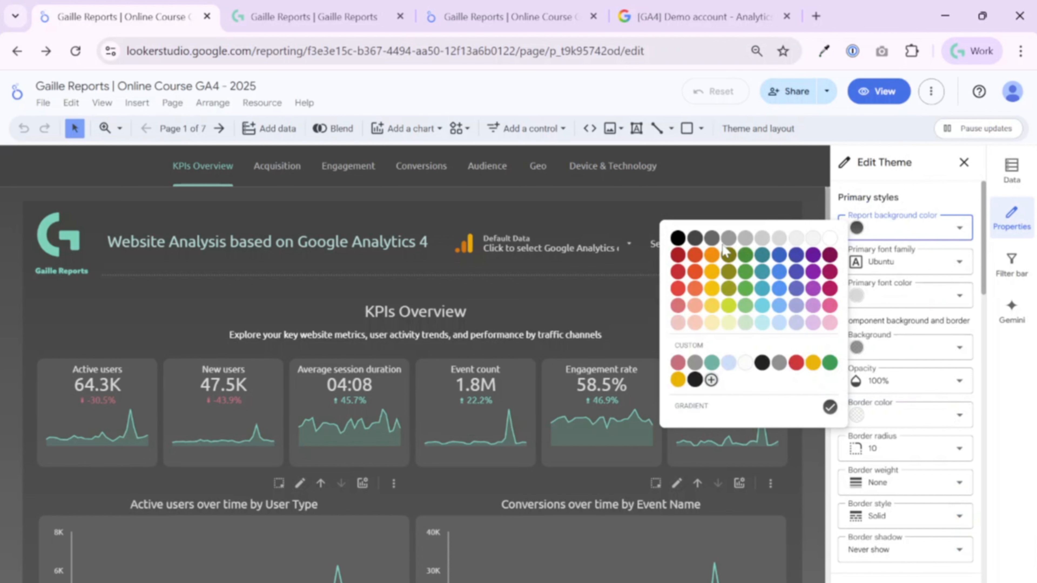
click(724, 420)
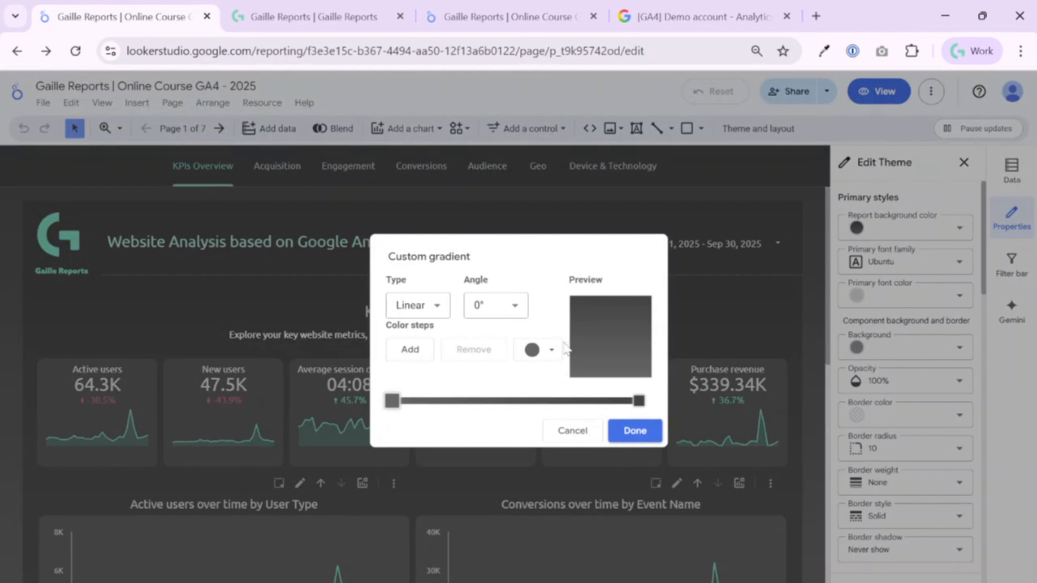
click(551, 350)
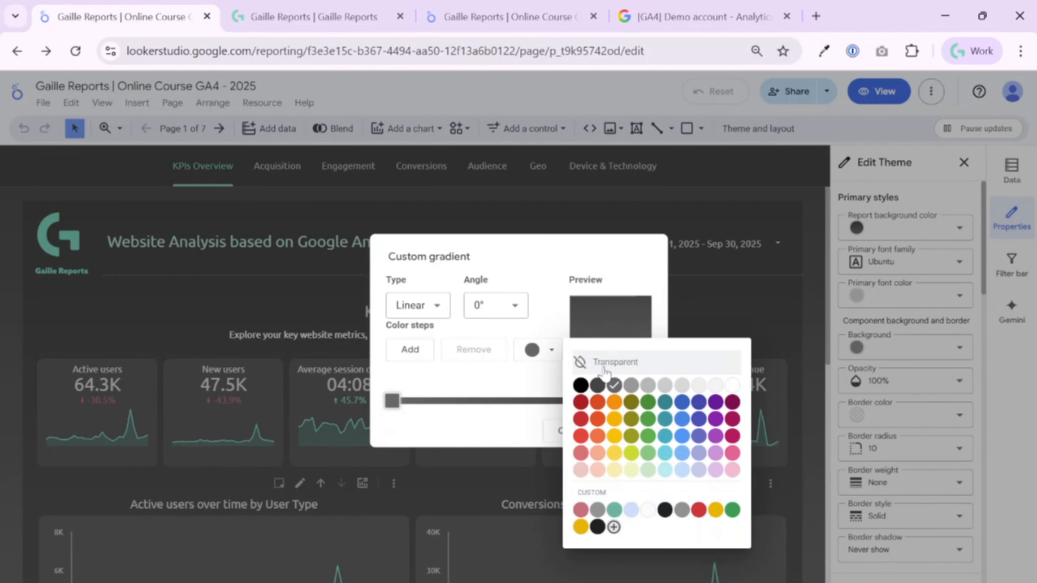
In the working report, start a custom linear gradient at 0° for the report background and set its first color step to dark gray
click(474, 16)
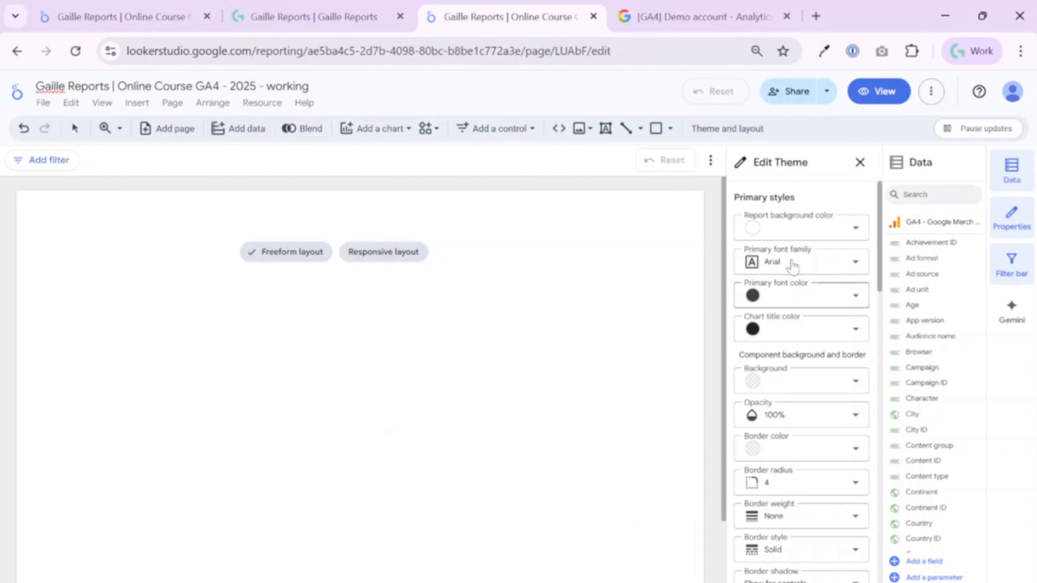
click(813, 228)
click(914, 364)
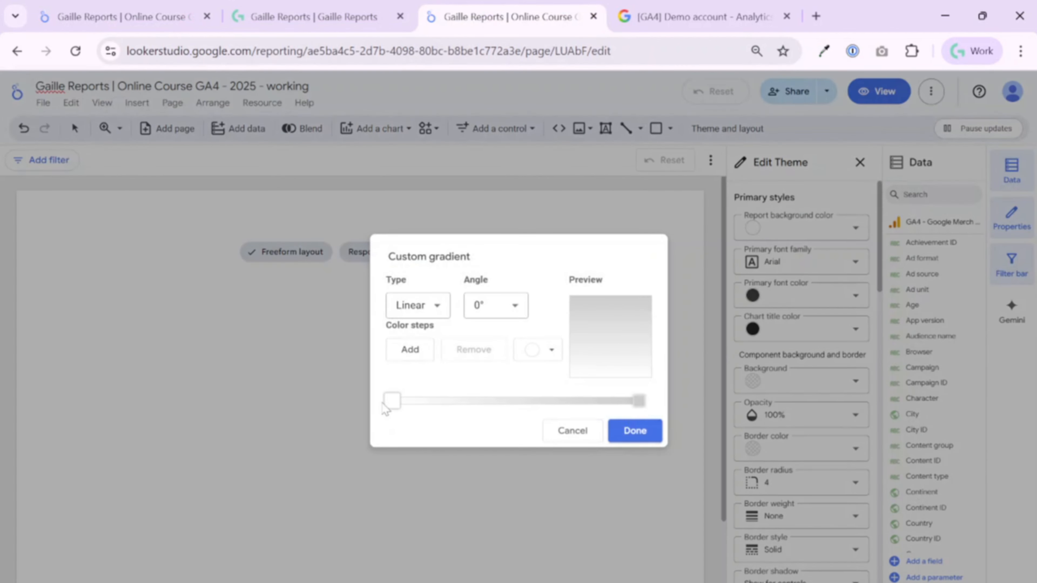
click(533, 354)
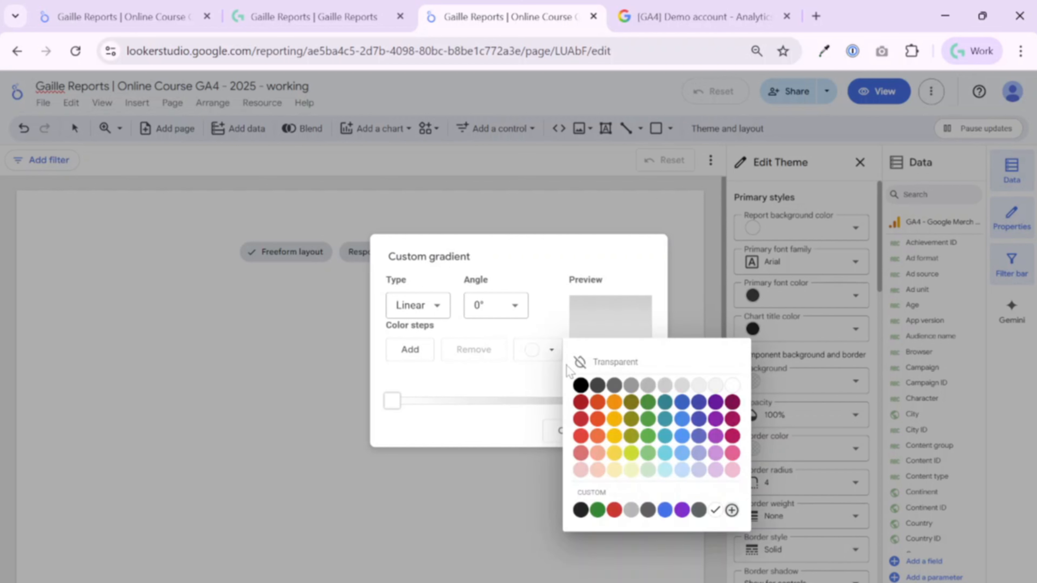
click(619, 385)
Check the end color of the finished report's background gradient and leave its gradient settings without changes
click(102, 9)
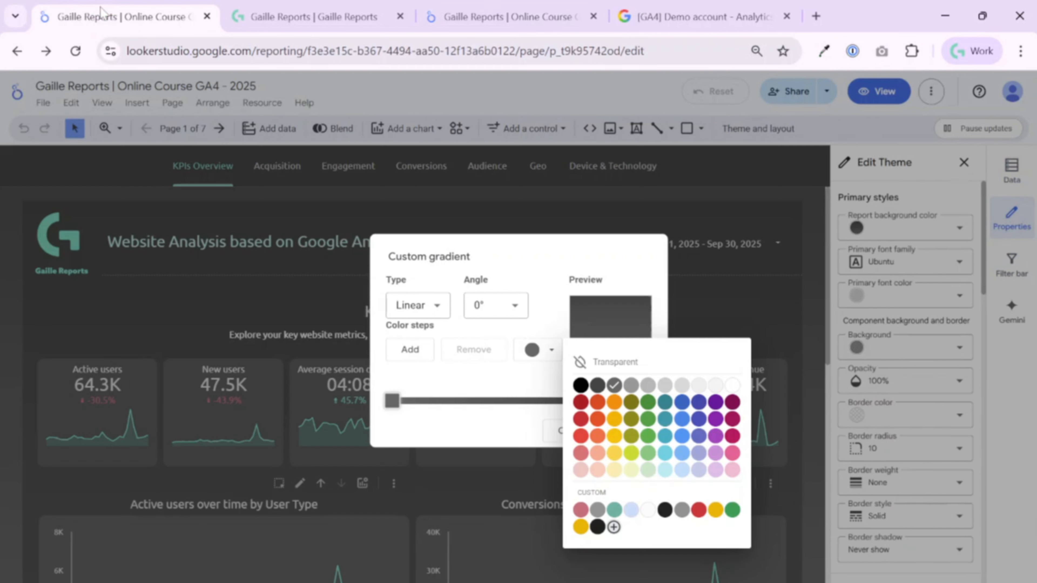
click(529, 384)
click(639, 399)
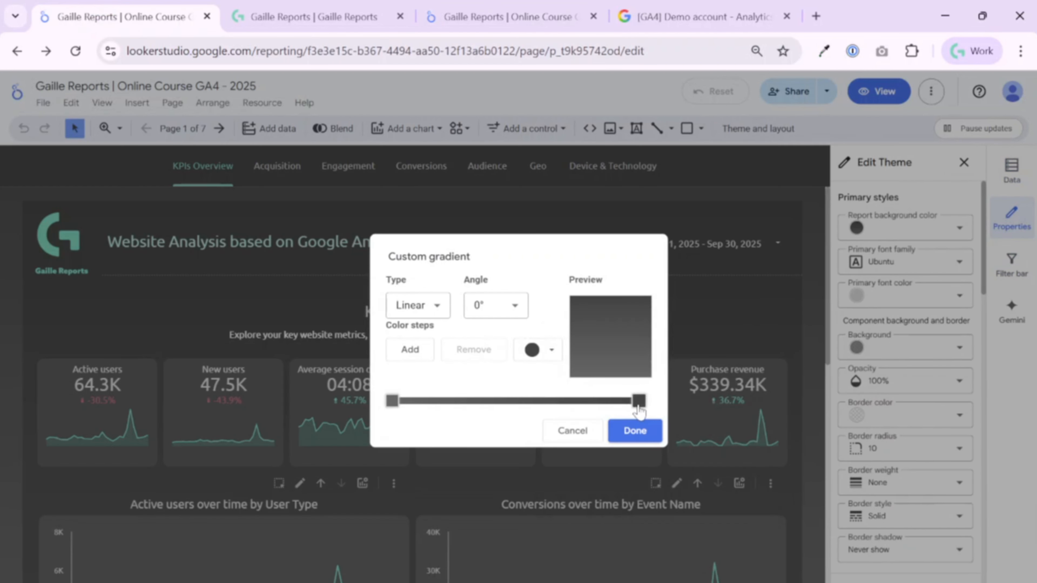
click(546, 350)
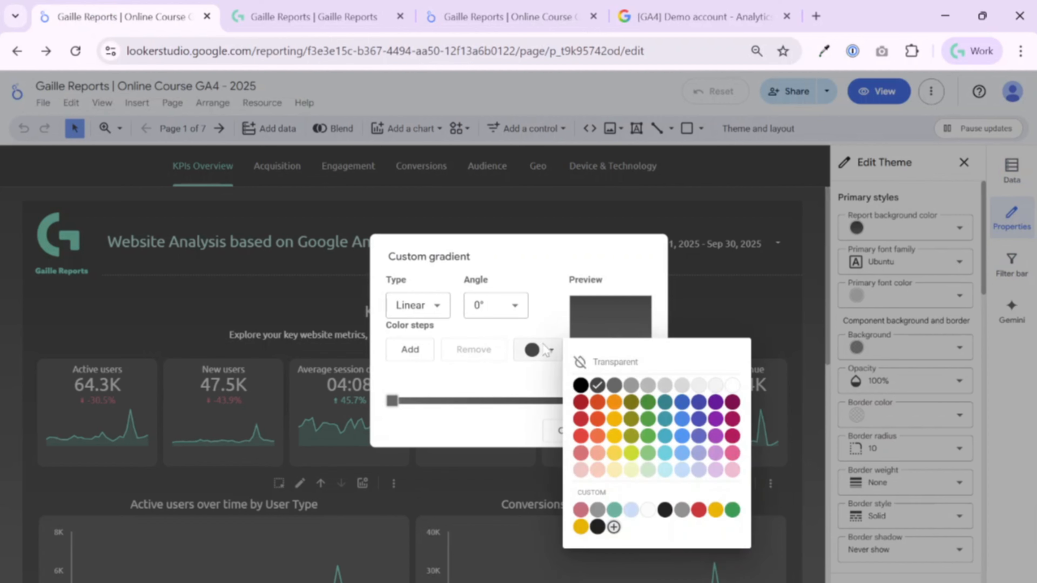
click(528, 445)
click(566, 435)
Set the end color step of the working report's gradient to a darker gray and apply the gradient to the report background
click(512, 7)
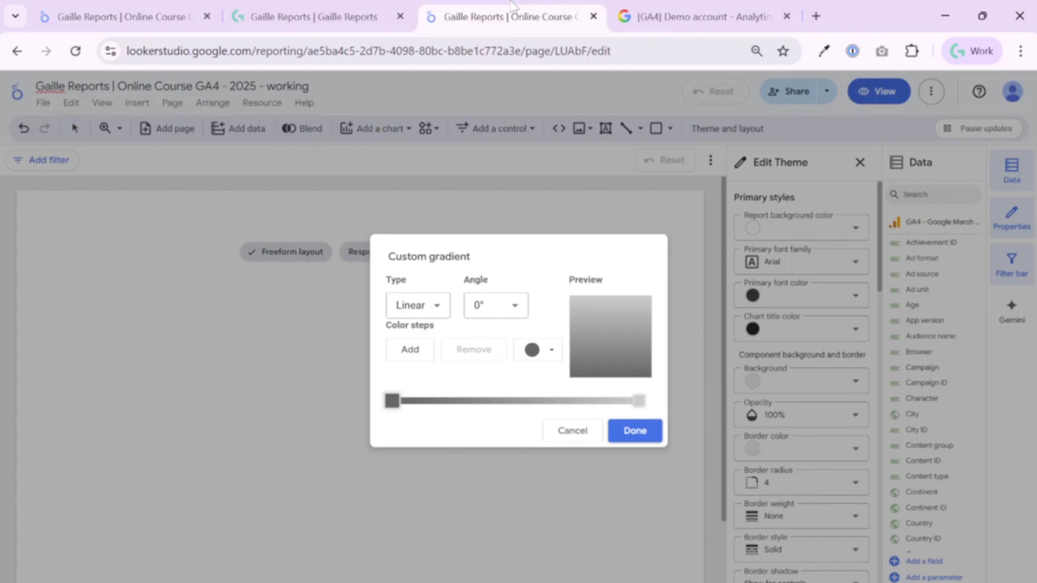
click(639, 401)
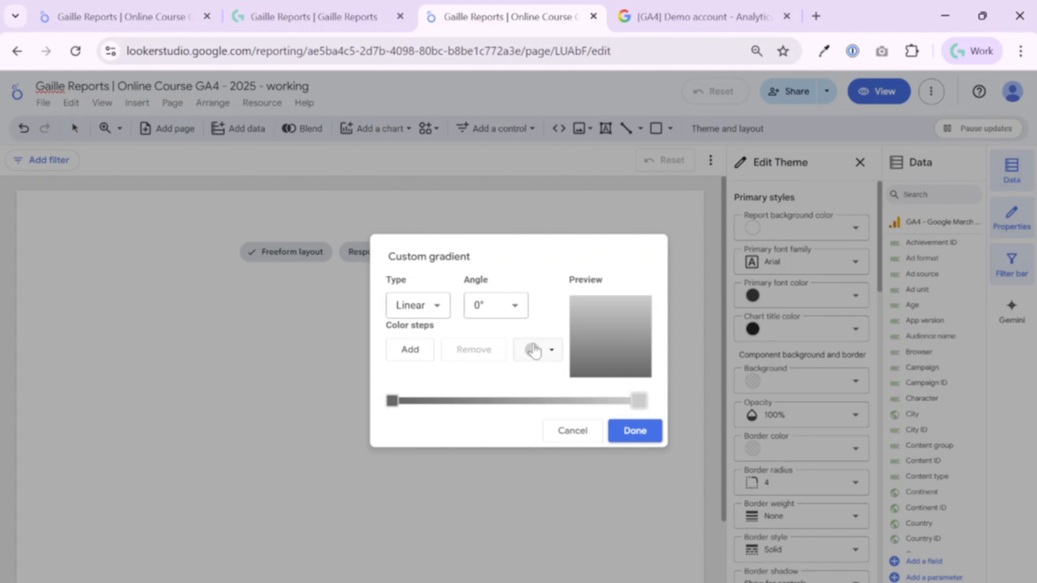
click(535, 350)
click(597, 386)
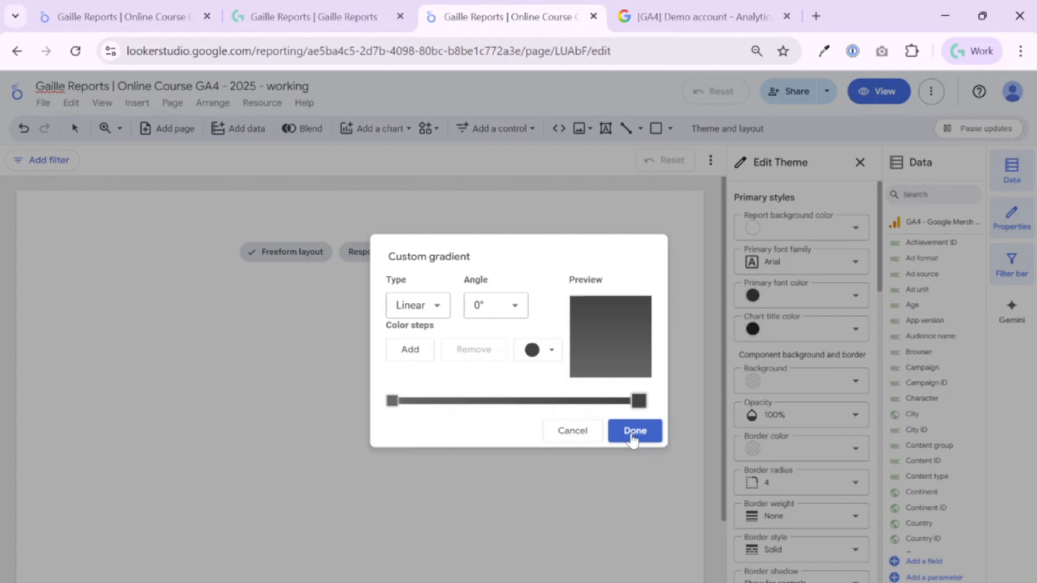
click(631, 433)
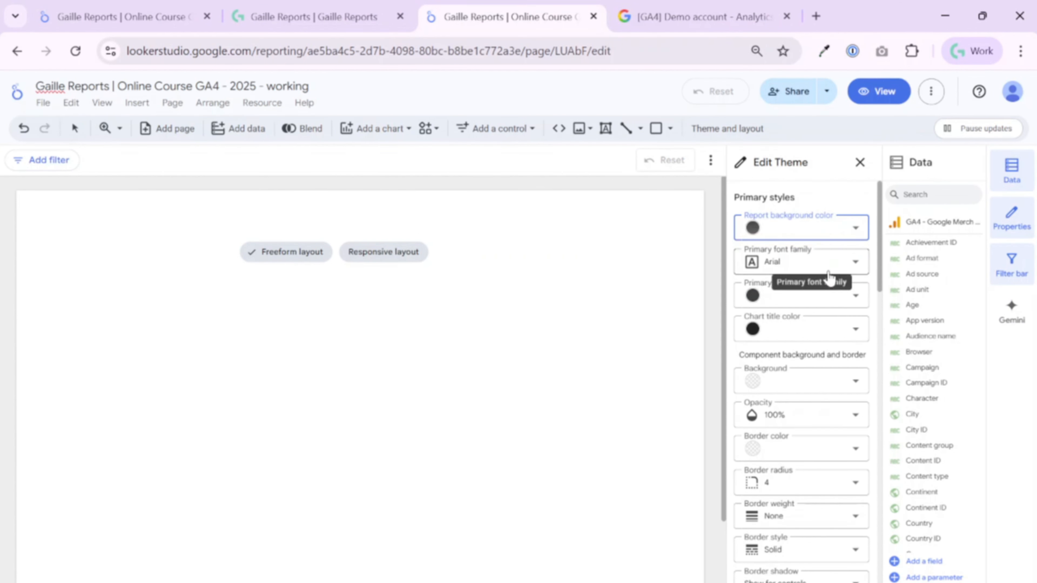
Choose the Freeform layout on the canvas and reopen the working report's theme customization
click(281, 254)
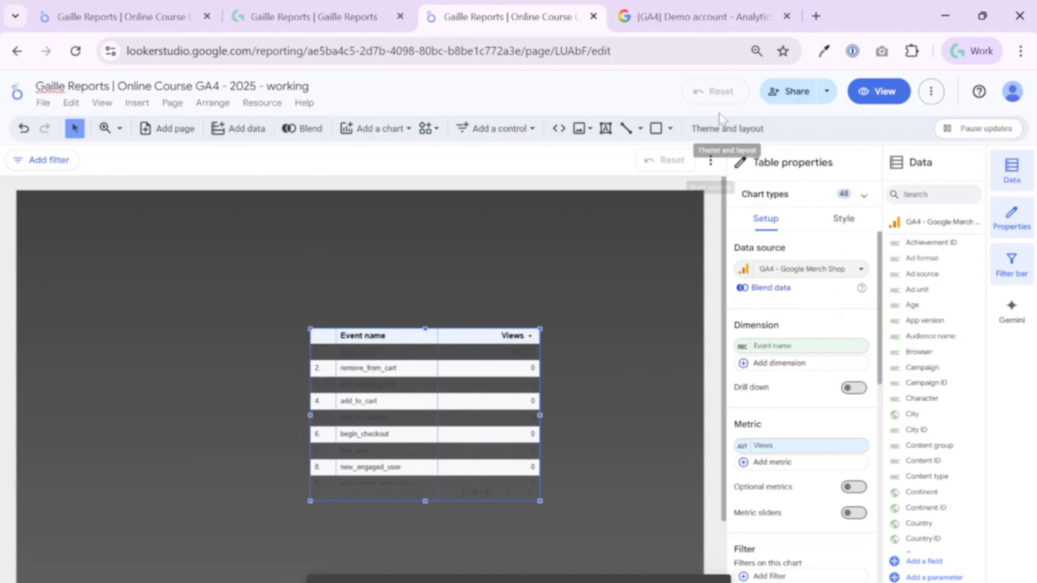
click(718, 129)
click(816, 233)
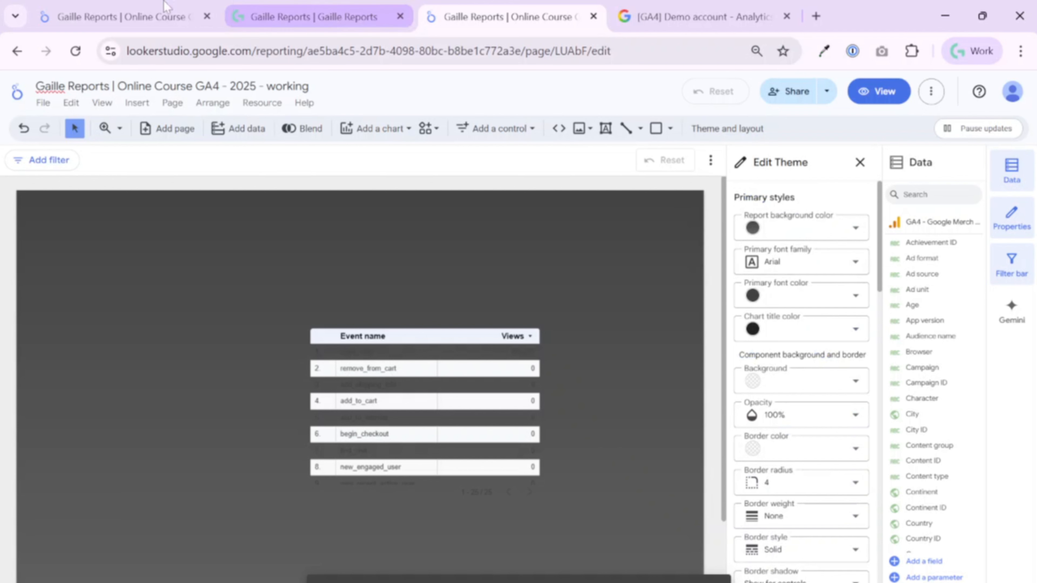
Check the primary font in the finished report and set the working report's primary font family to Ubuntu
click(122, 16)
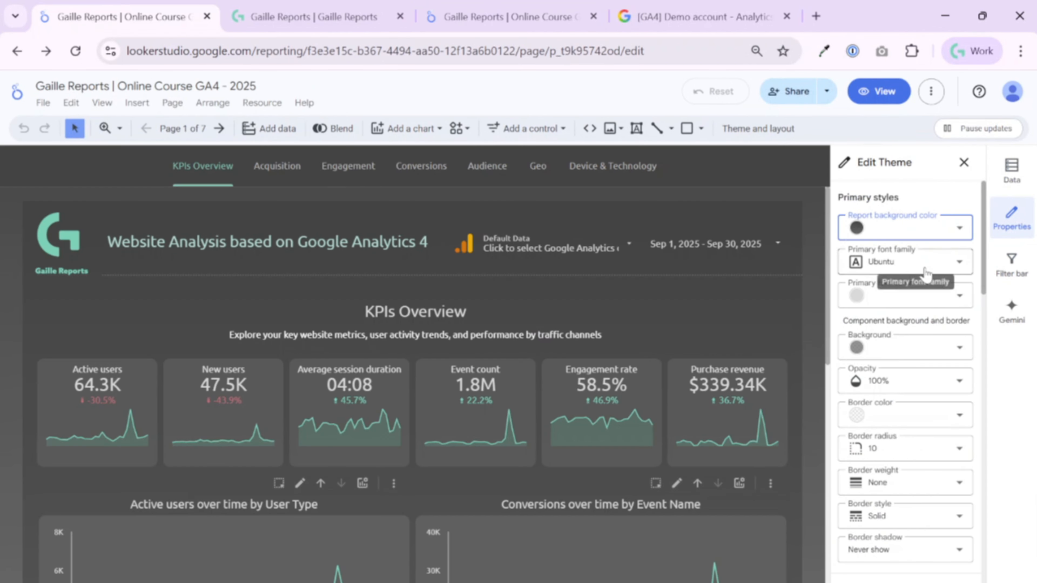
click(465, 18)
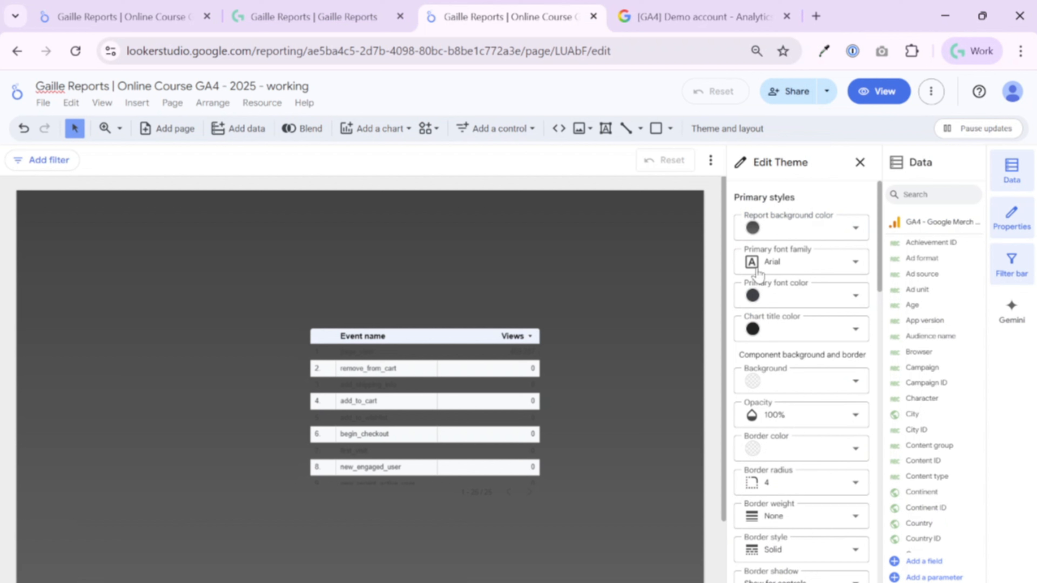
click(810, 260)
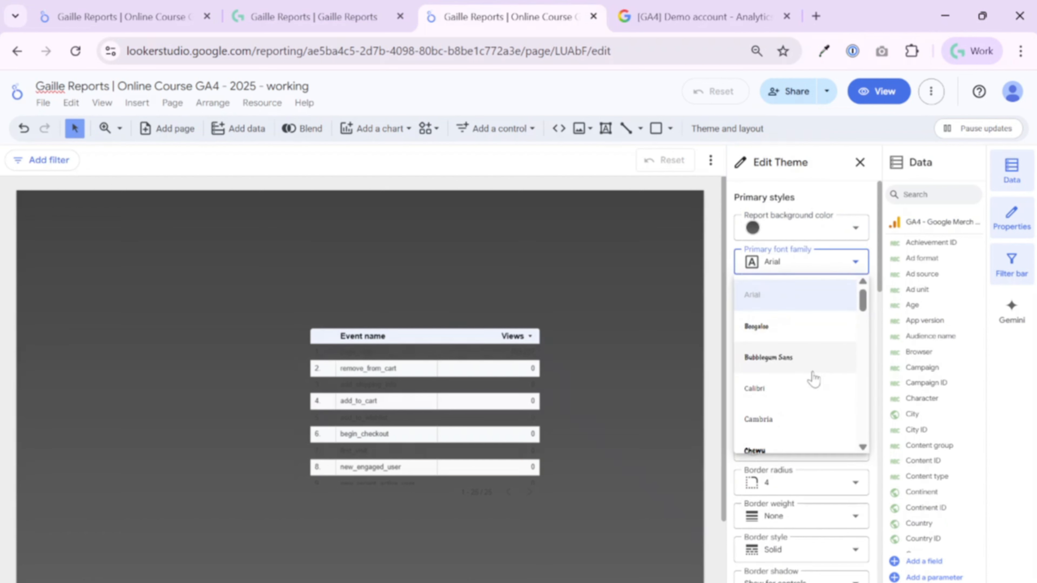
scroll(813, 380, down, 20)
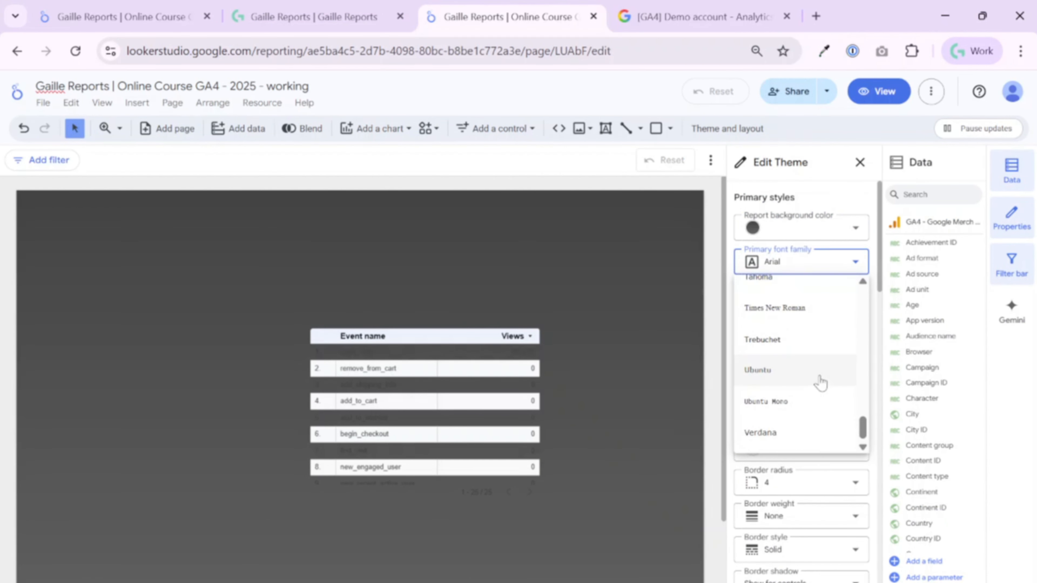
click(819, 383)
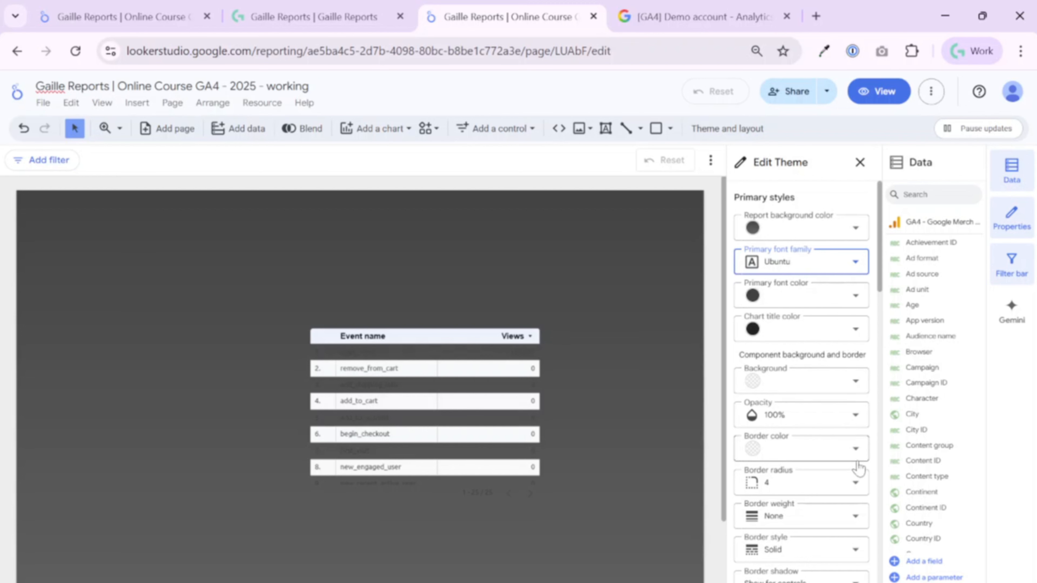
Set the accent font family in the working report's theme to Ubuntu
scroll(859, 468, down, 4)
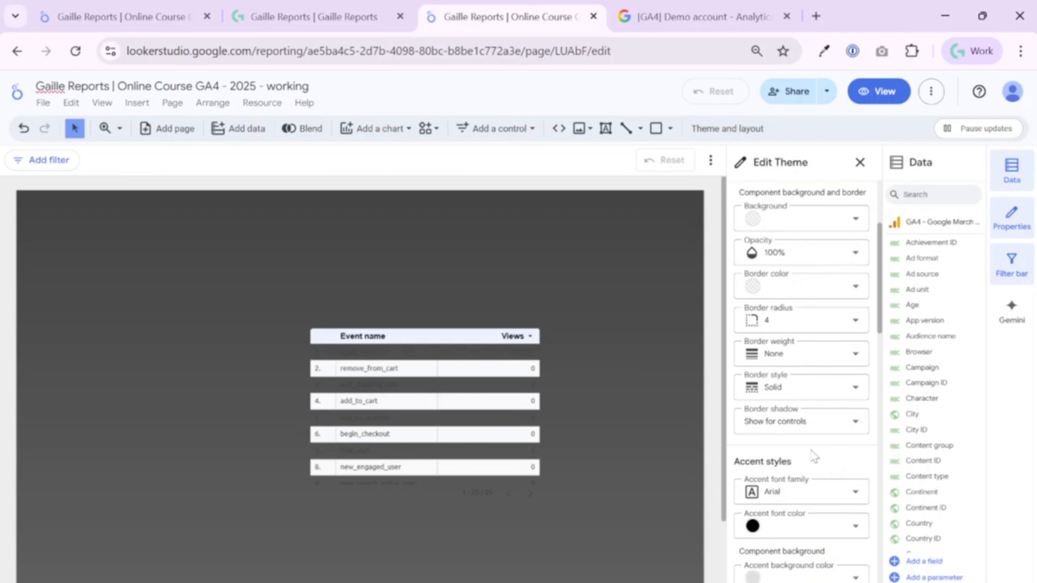
scroll(815, 457, up, 4)
scroll(786, 415, down, 5)
scroll(786, 415, down, 1)
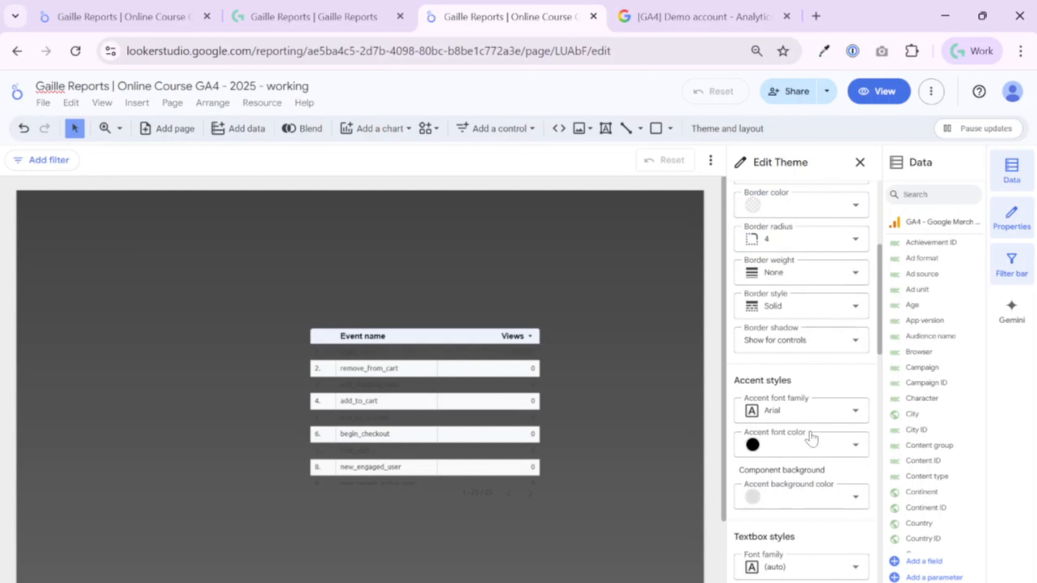
click(808, 411)
click(783, 480)
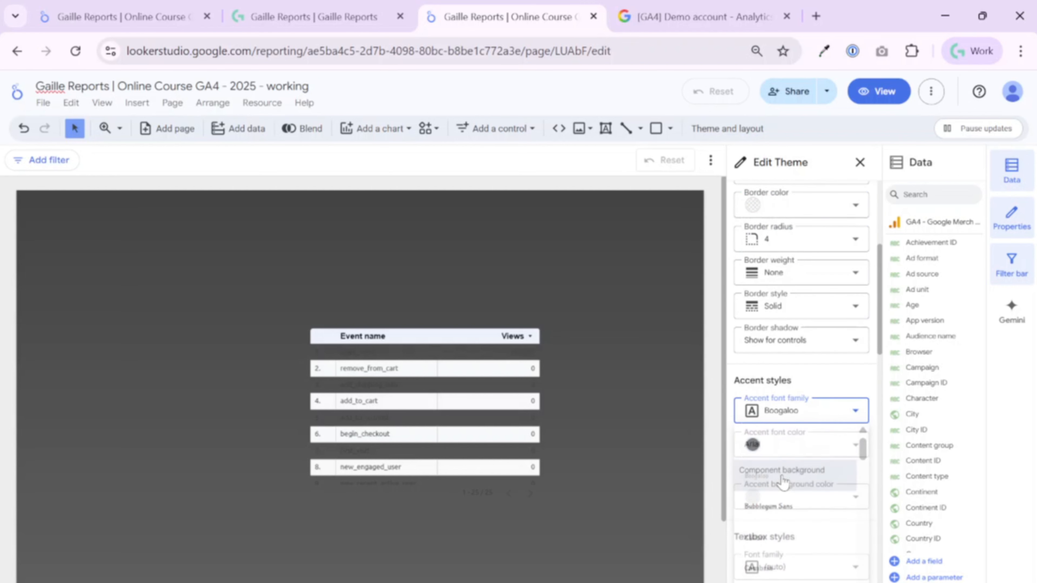
click(771, 412)
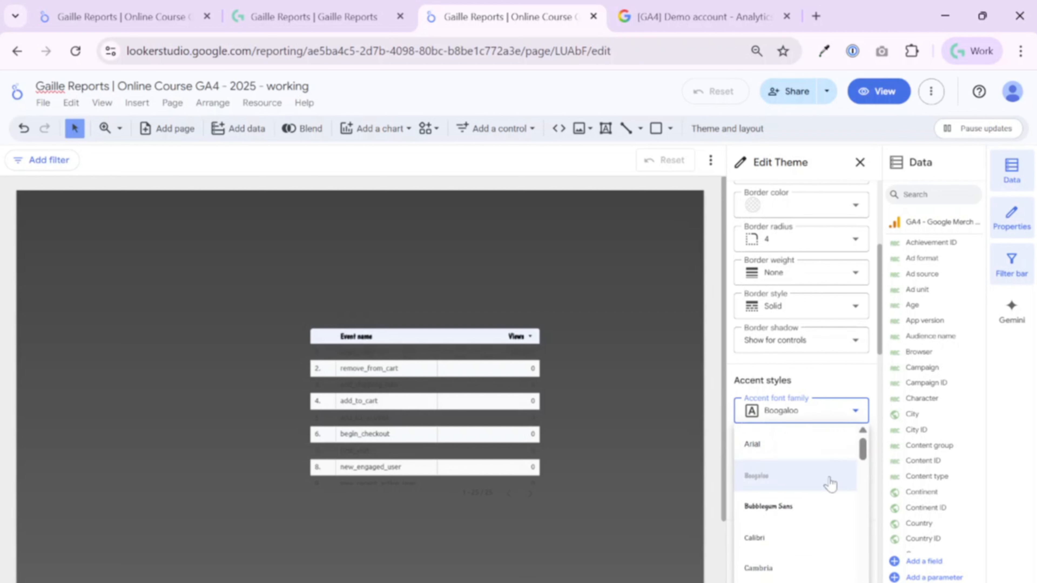
scroll(786, 510, down, 10)
click(785, 529)
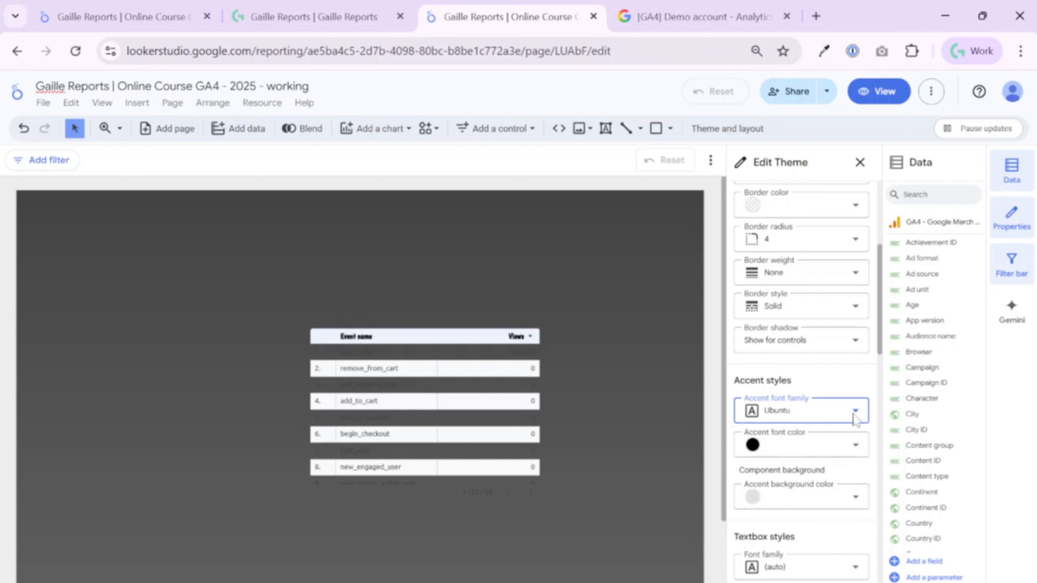
Review the working report's textbox and primary styles, and check the primary font color used in the finished report's theme
scroll(862, 384, down, 4)
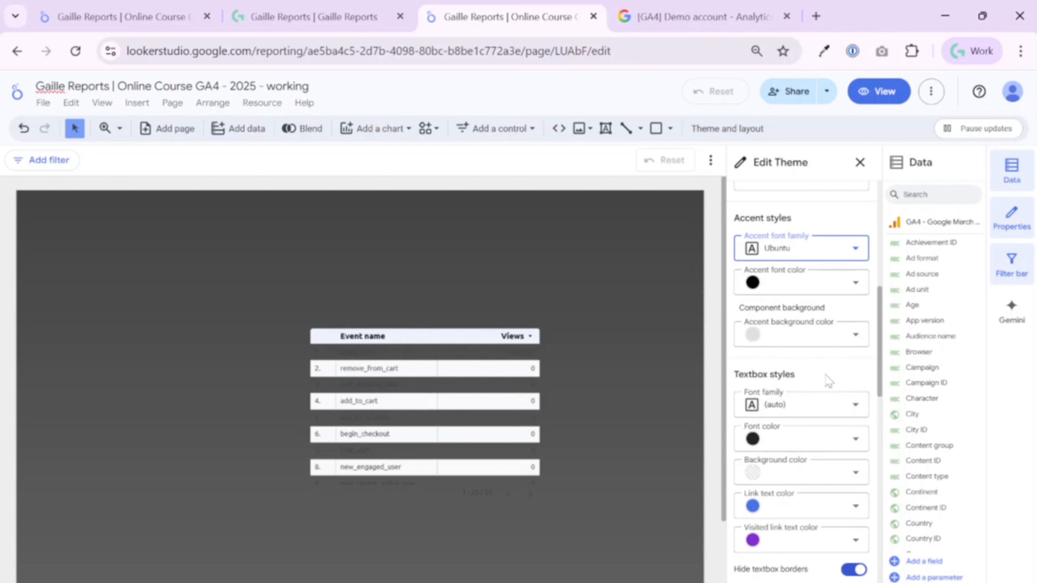
scroll(823, 333, up, 10)
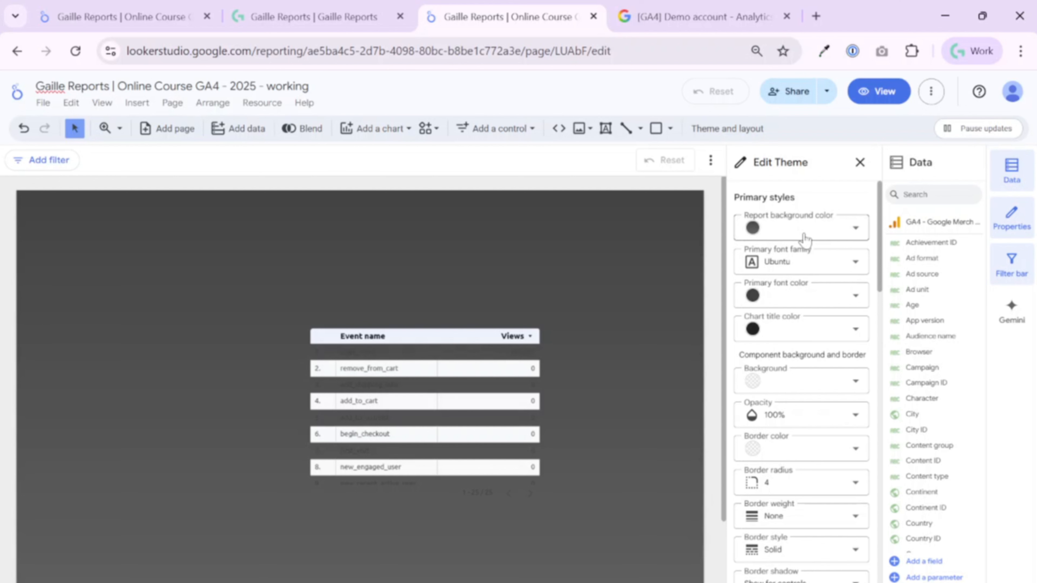
key(ctrl+shift+Tab)
key(ctrl+shift+Tab)
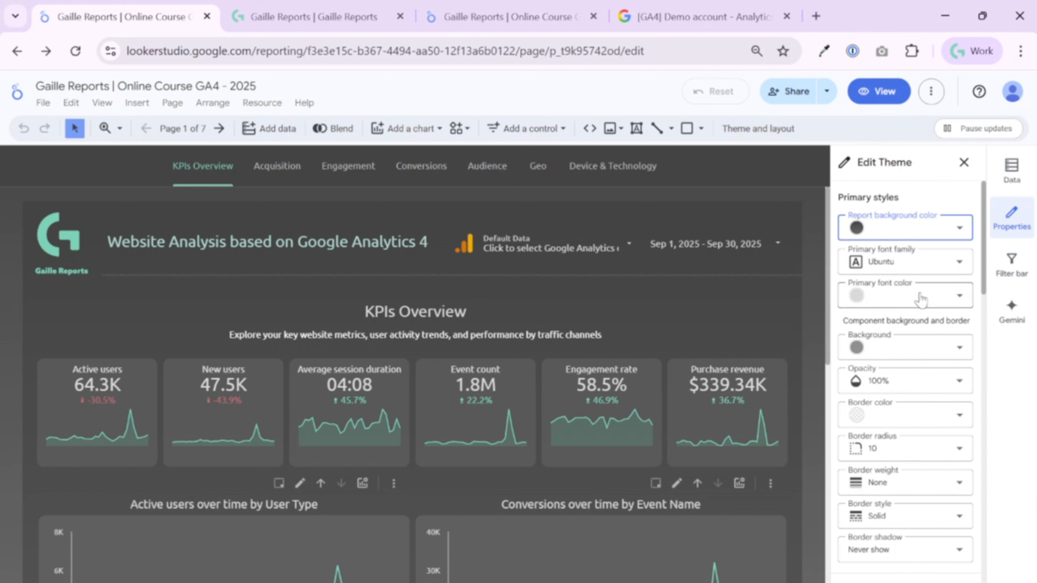
click(921, 300)
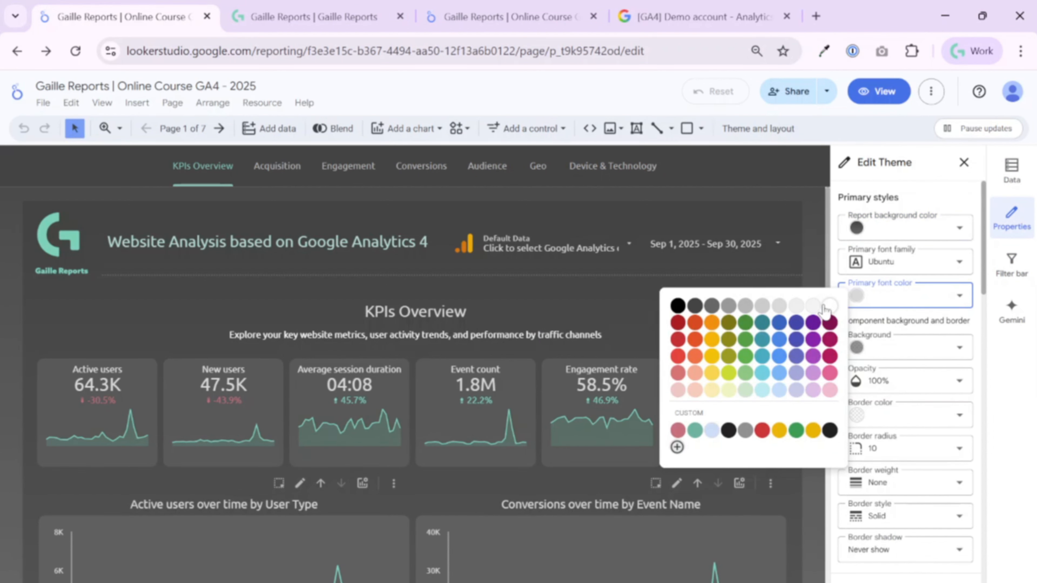
key(ctrl+Tab)
key(ctrl+Tab)
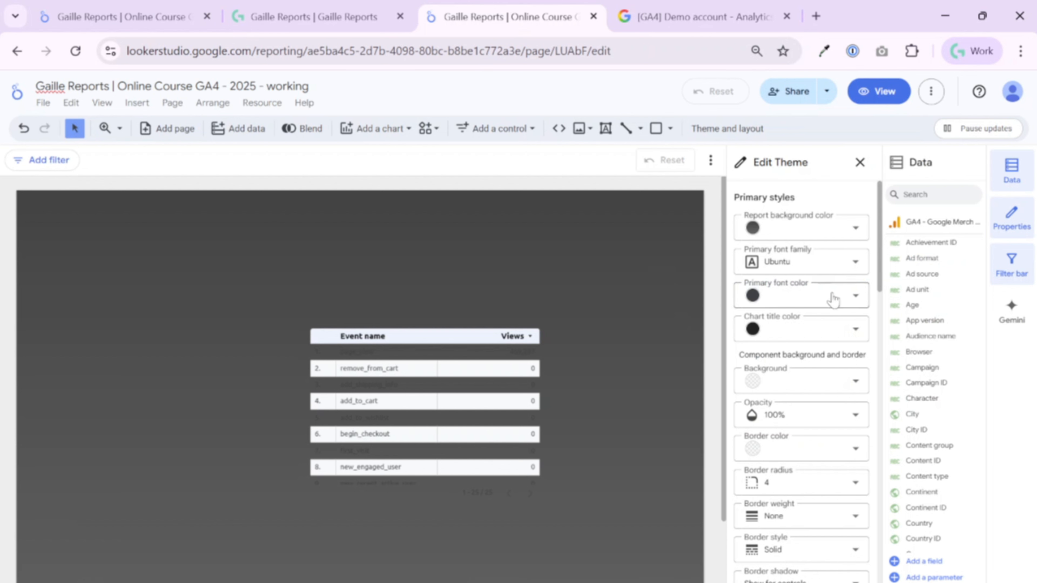
Set the working report theme's primary font color to very light gray and review the primary and accent styles in the finished report's theme
click(833, 300)
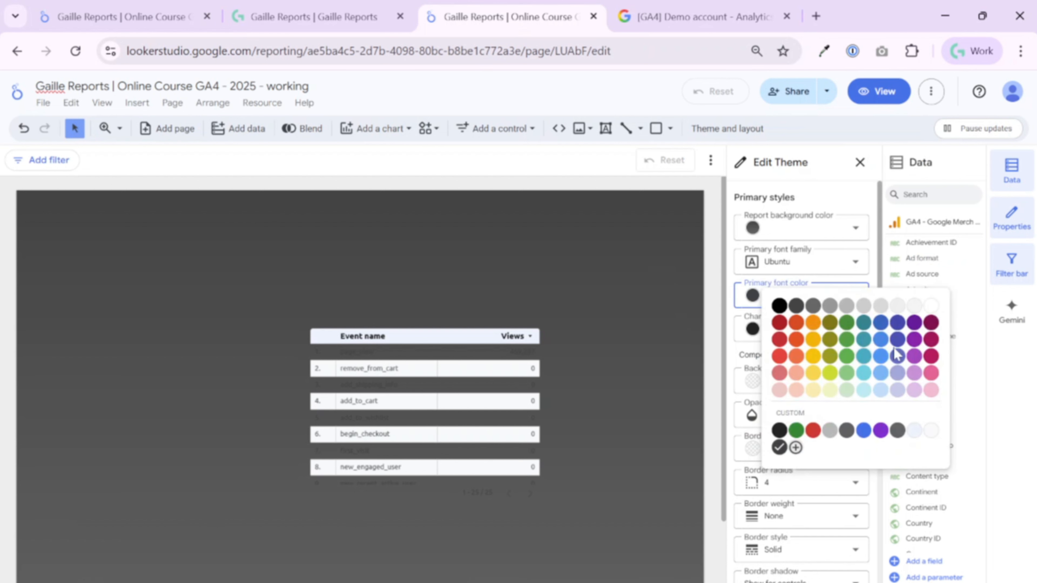
click(916, 301)
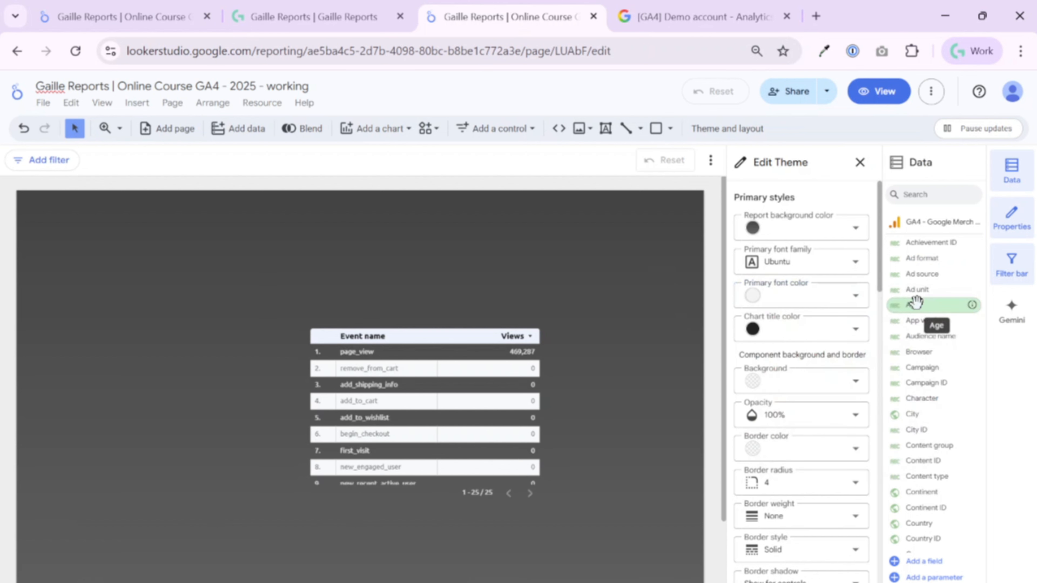
click(144, 6)
click(952, 330)
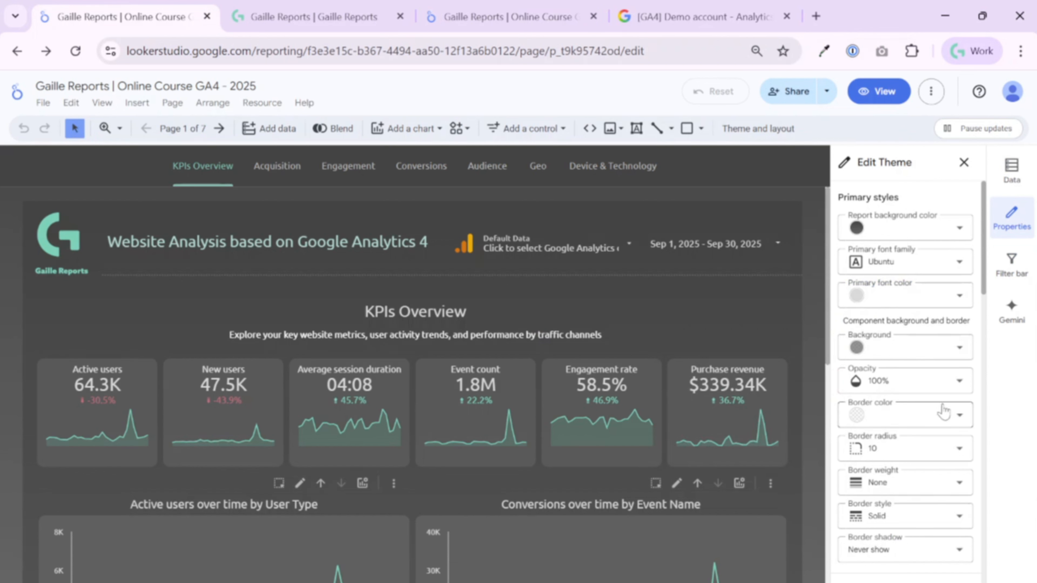
scroll(944, 411, down, 5)
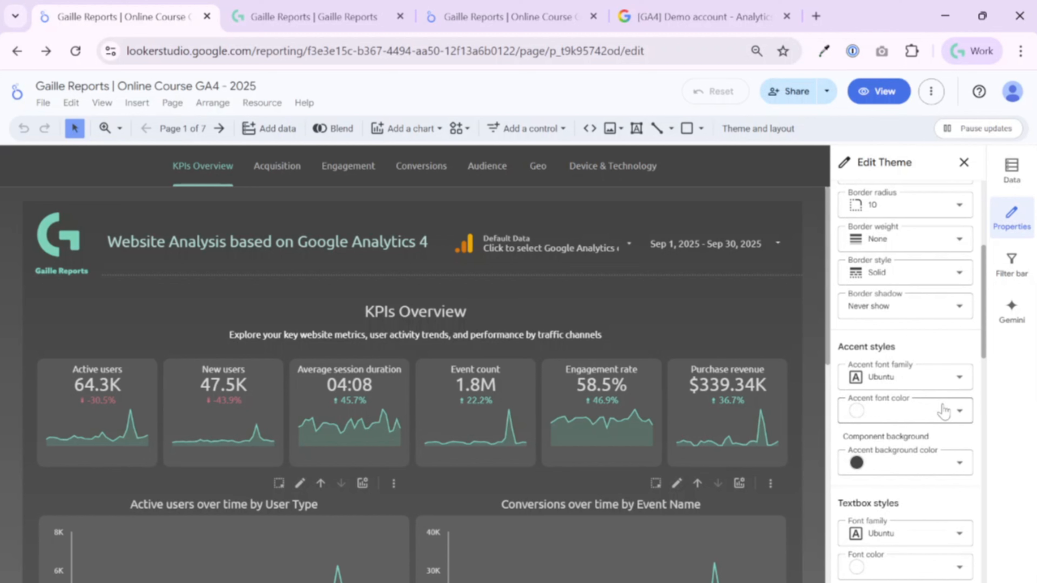
scroll(944, 411, up, 5)
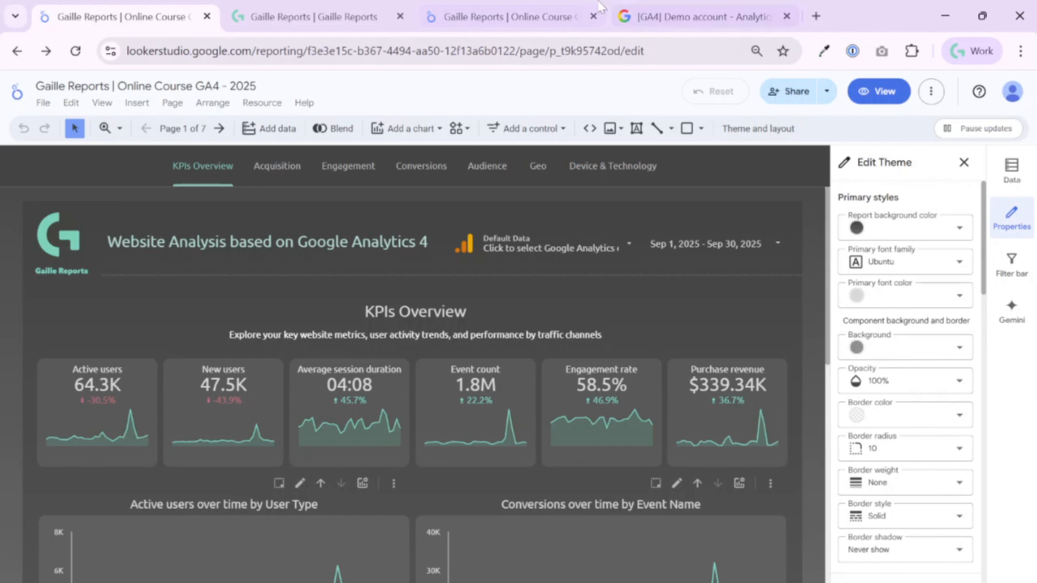
click(600, 8)
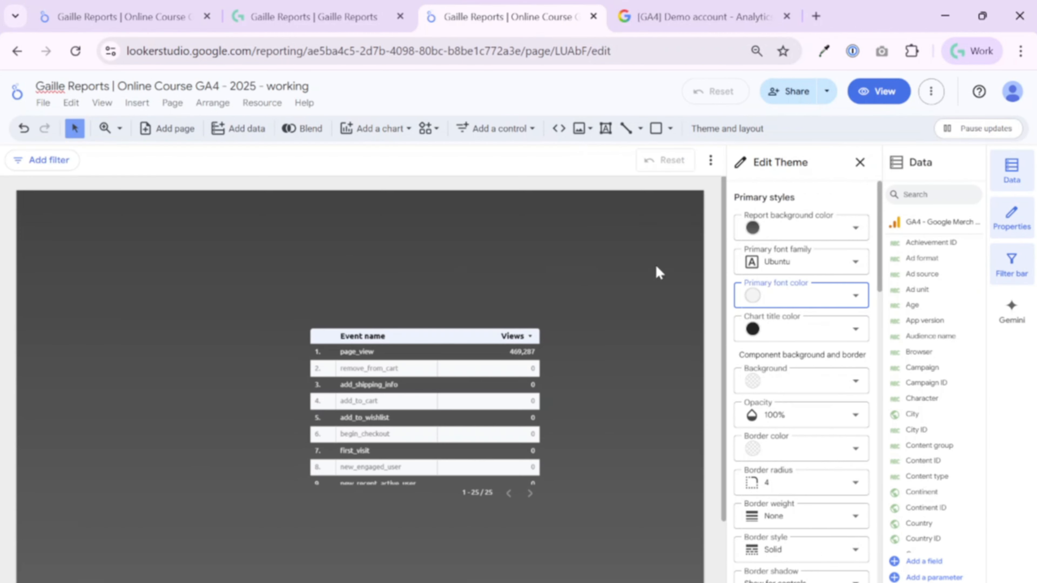
Set the theme's chart title color to very light gray and look at the component background color options
click(807, 331)
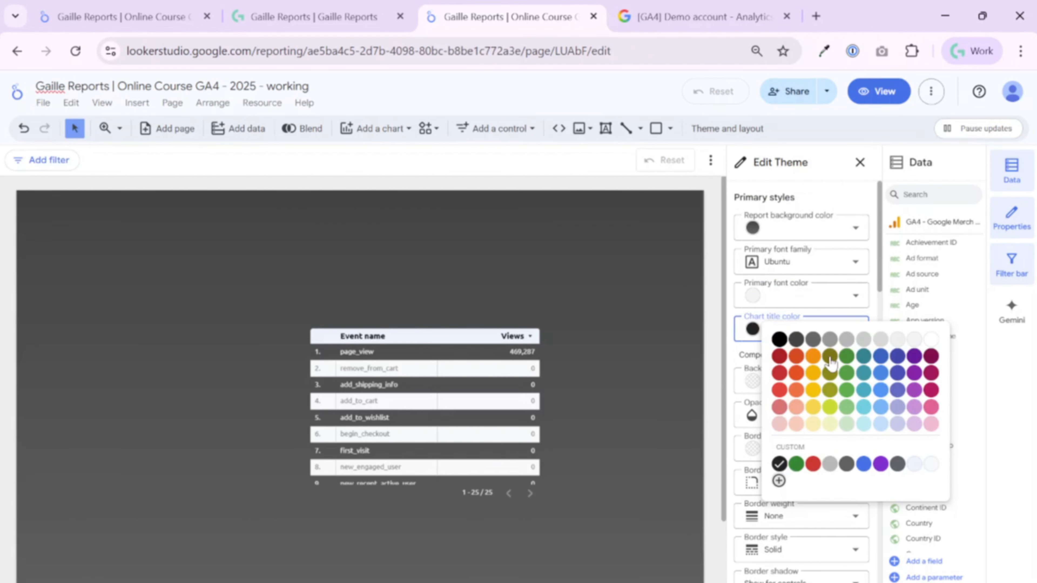
click(915, 339)
click(806, 333)
click(868, 314)
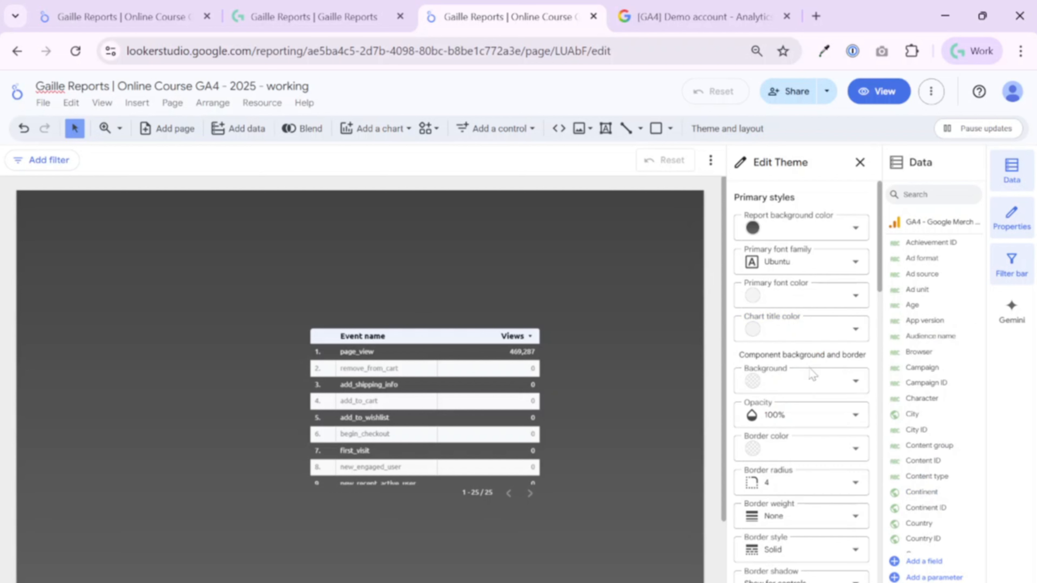
click(825, 386)
click(907, 412)
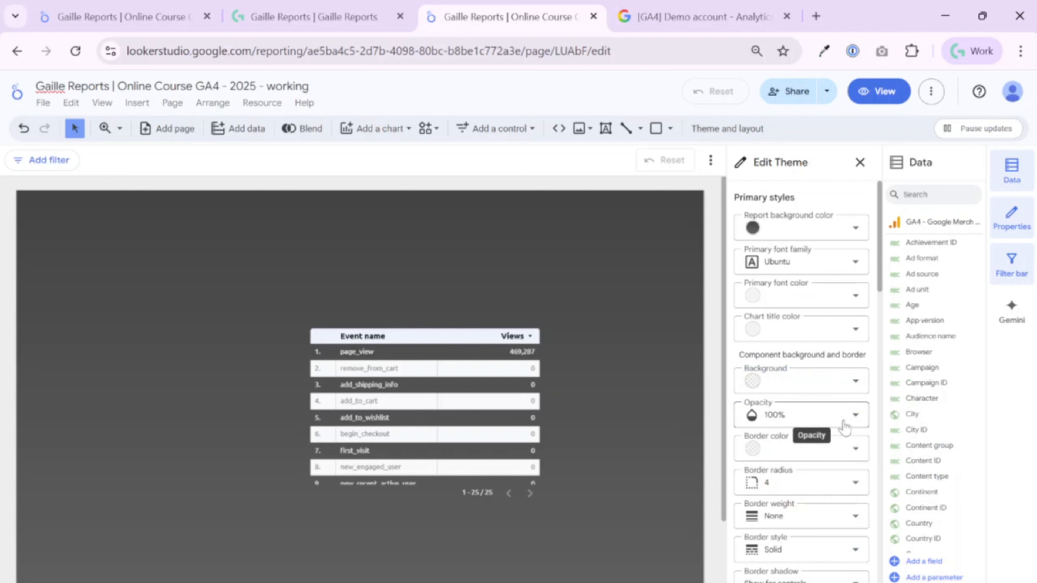
Try a green component border with a border weight of 3 in the theme
scroll(838, 409, down, 4)
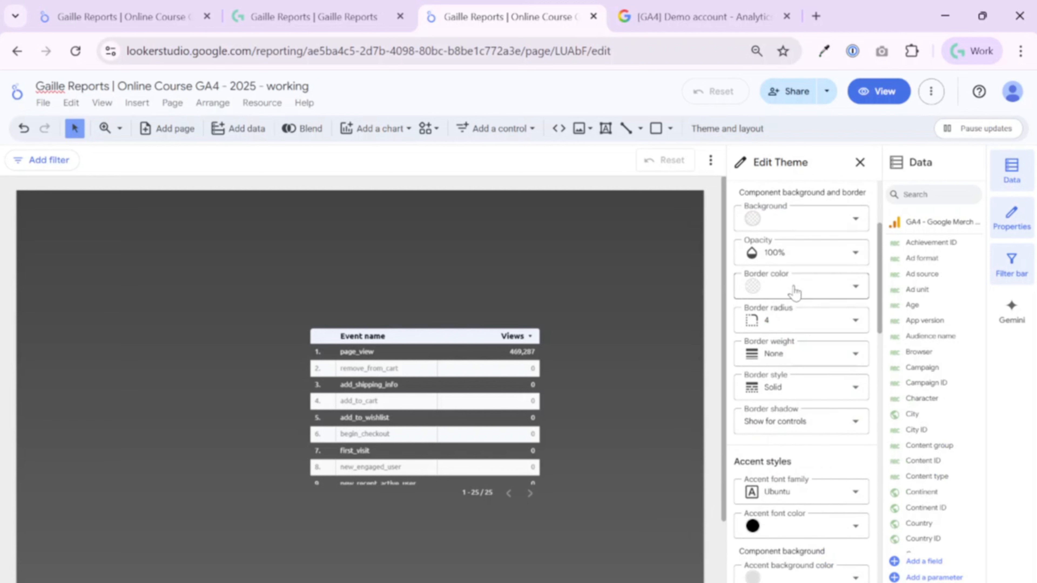
click(812, 292)
click(844, 383)
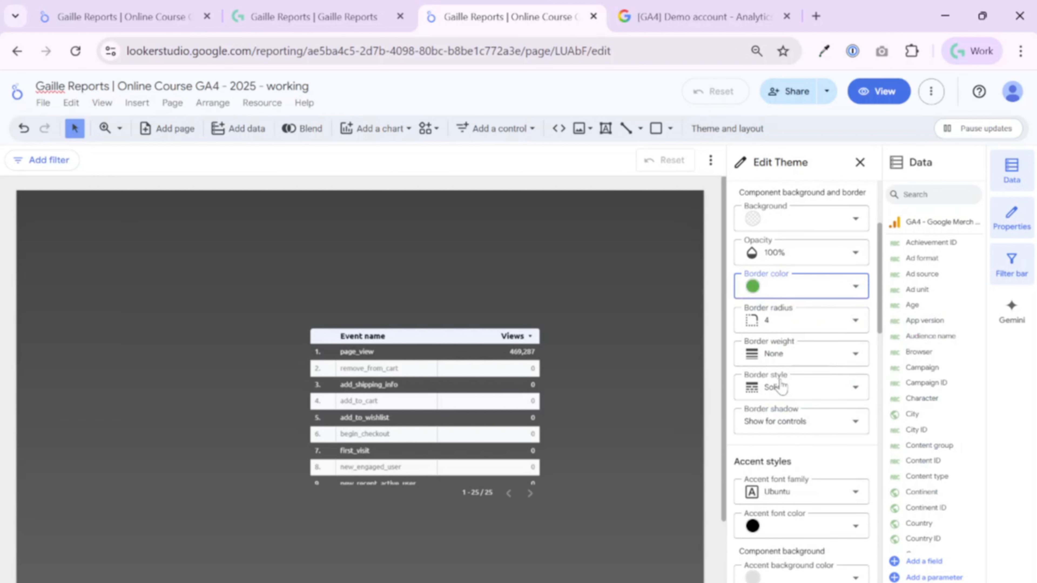
click(531, 339)
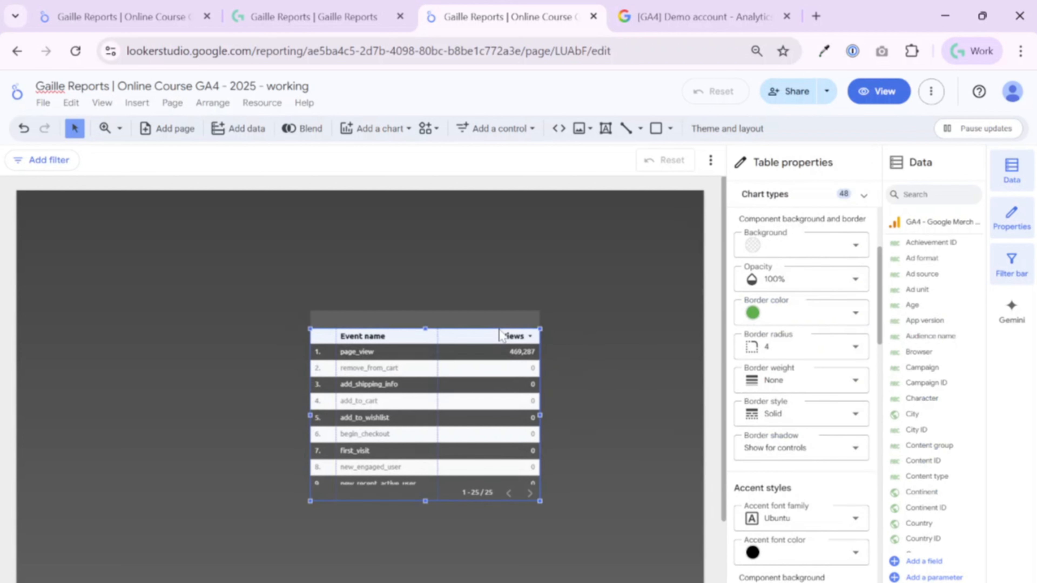
click(752, 138)
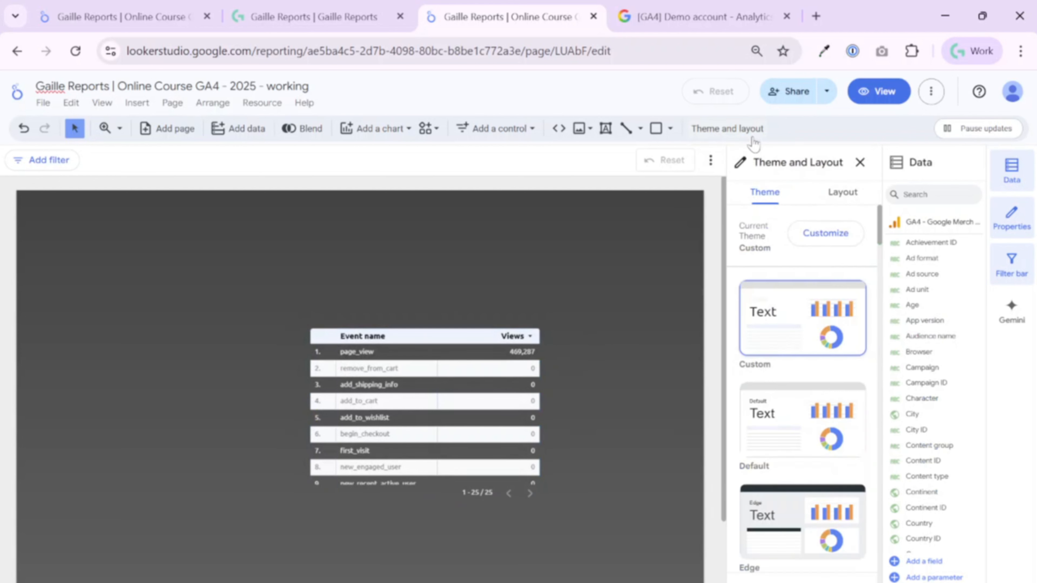
click(831, 245)
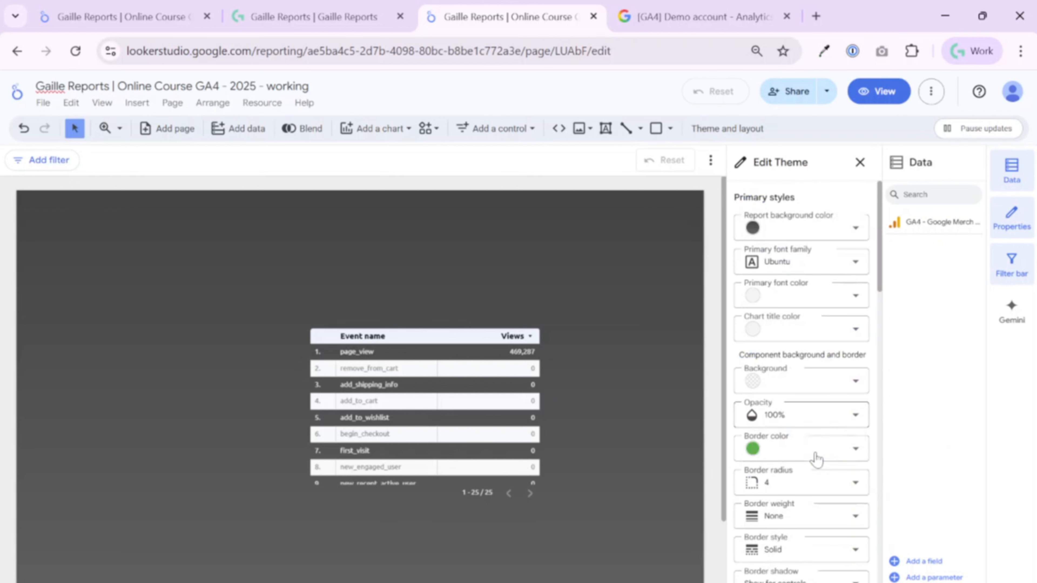
click(827, 515)
click(771, 437)
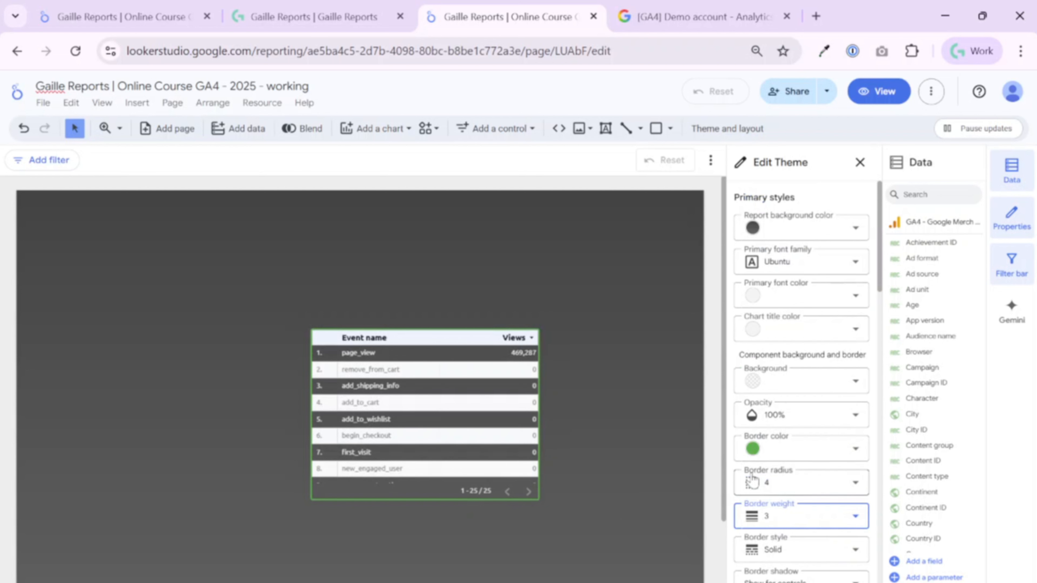
Reset the theme's border color to transparent and the border weight to None
click(800, 449)
click(767, 417)
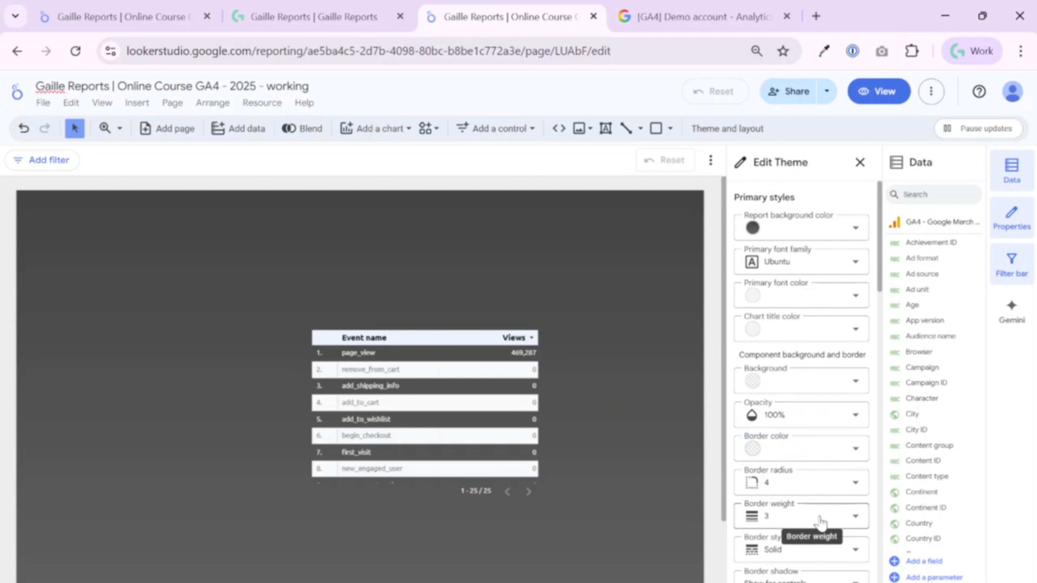
click(826, 511)
click(799, 350)
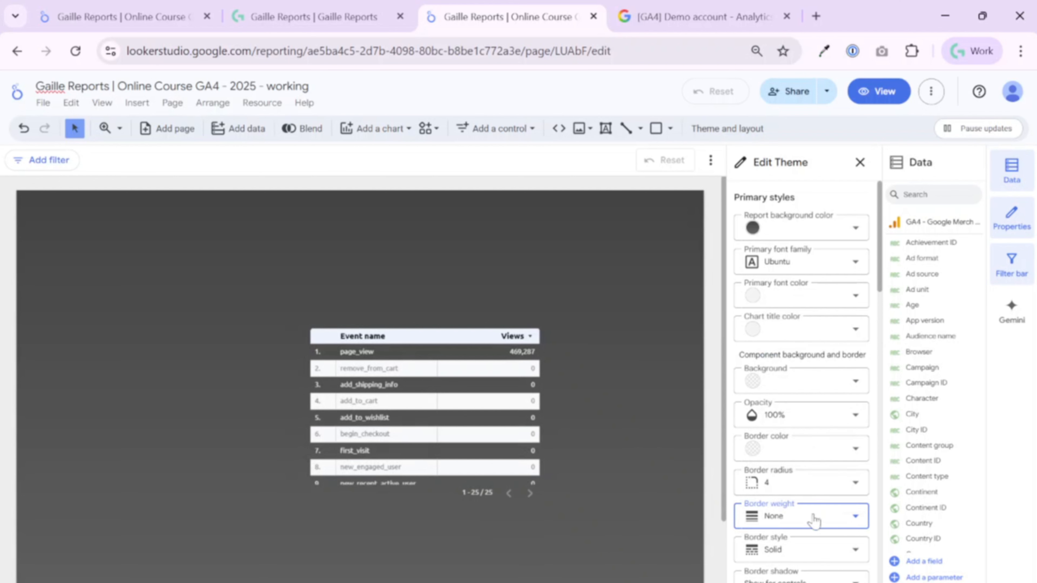
Check the border settings in the finished report's theme and set the working report's border radius to 10
click(84, 17)
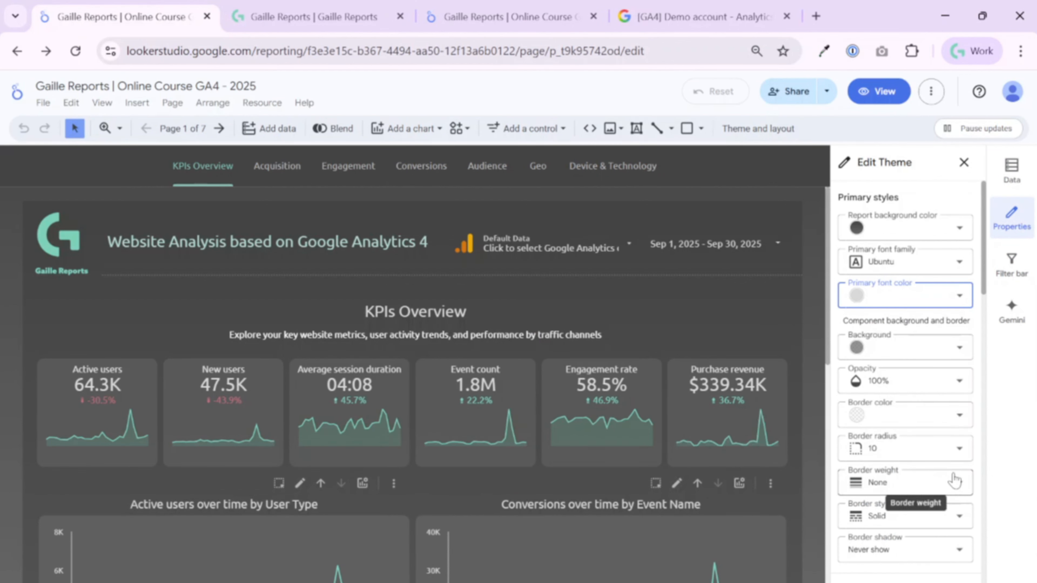
click(450, 20)
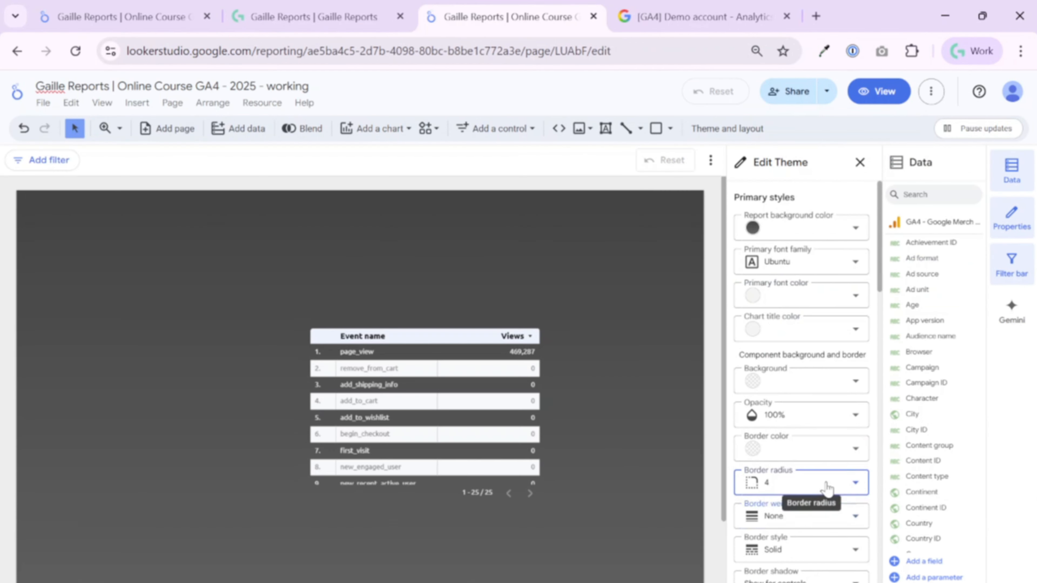
click(855, 482)
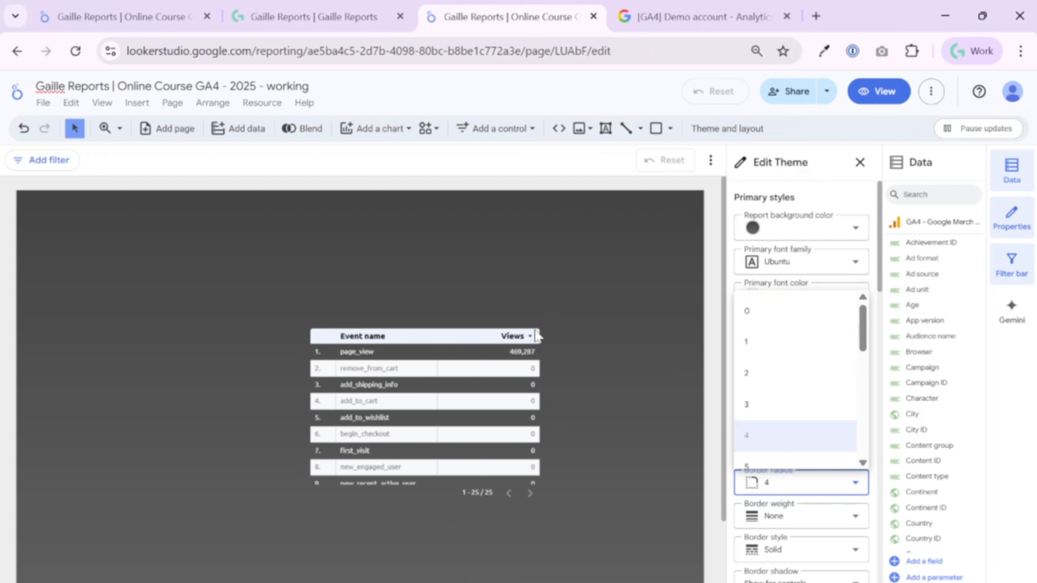
scroll(780, 389, down, 5)
click(771, 421)
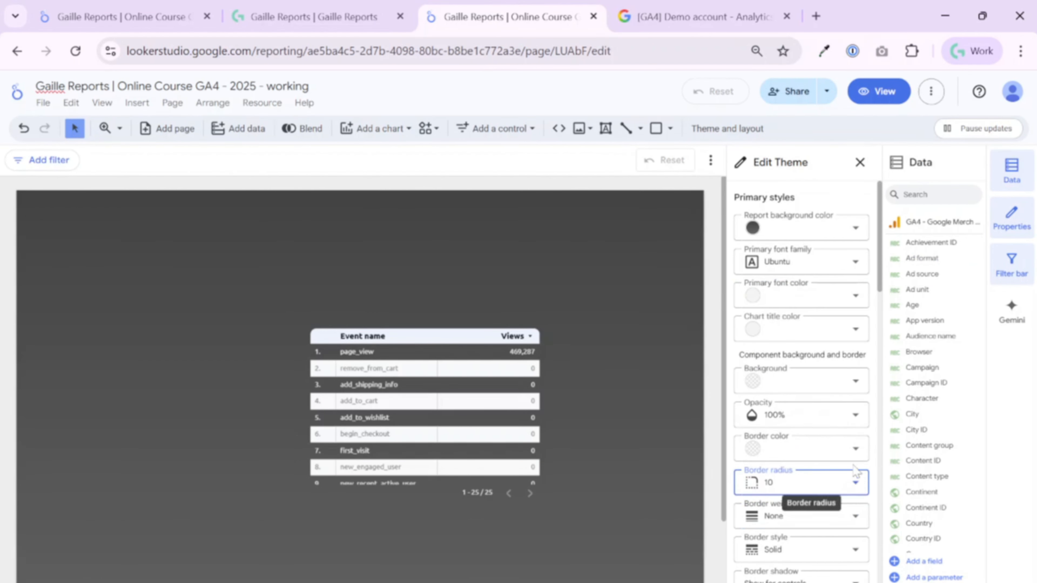
Set the theme's border shadow to Never show
scroll(847, 466, down, 4)
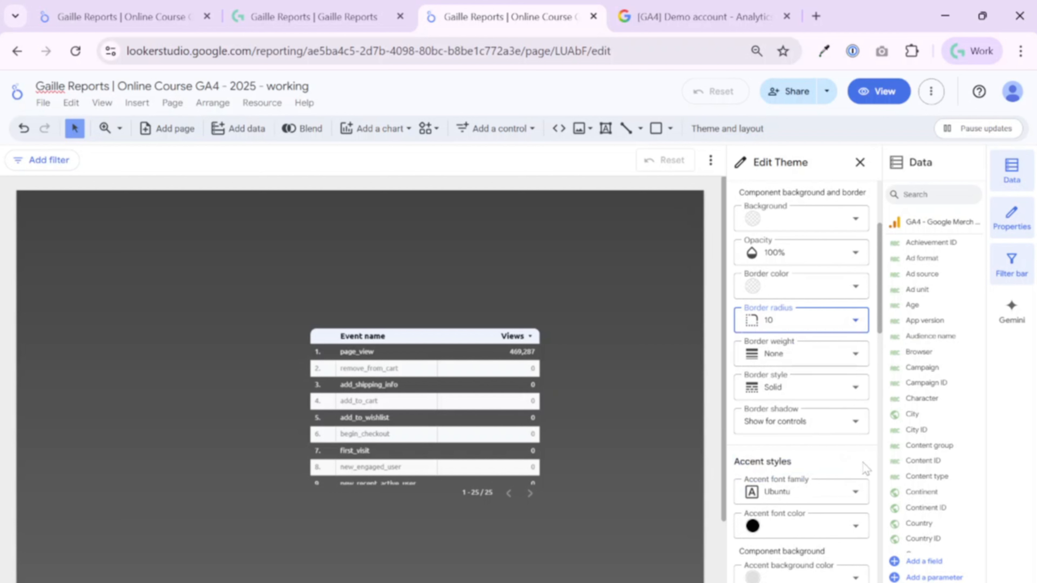
click(811, 429)
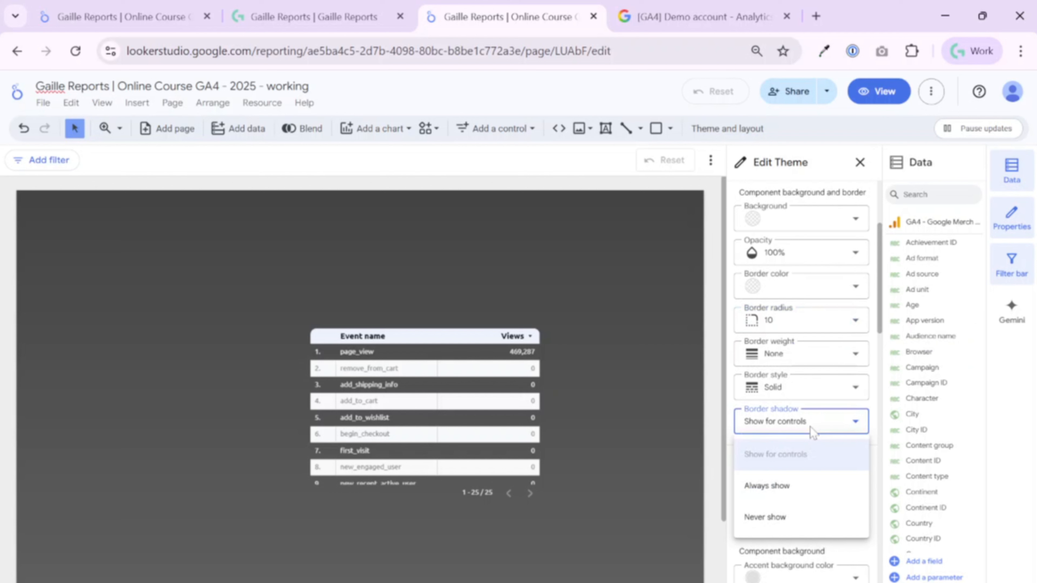
click(830, 518)
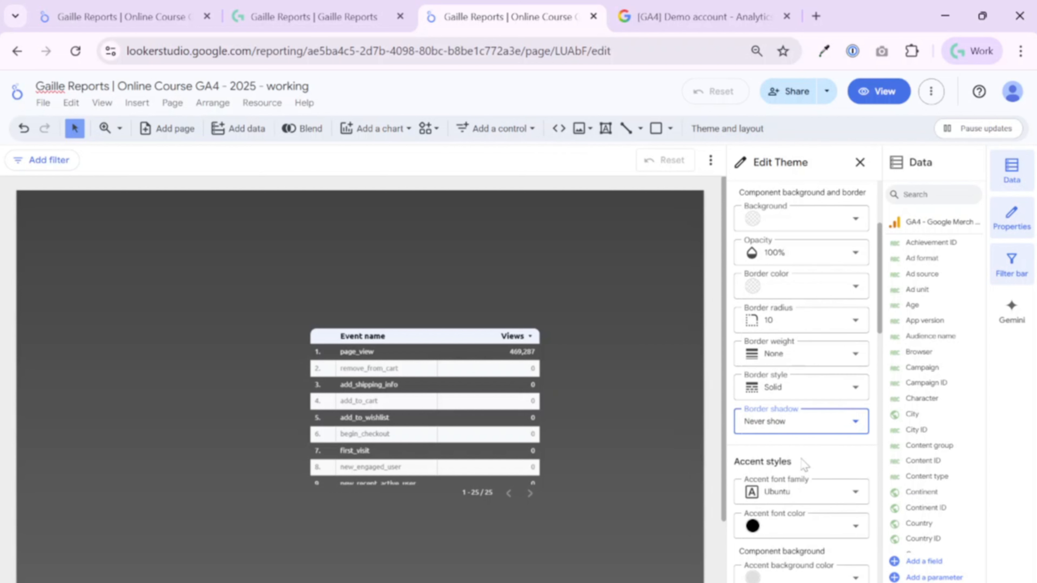
Set the accent font color in the theme's accent styles to very light gray
scroll(824, 437, down, 2)
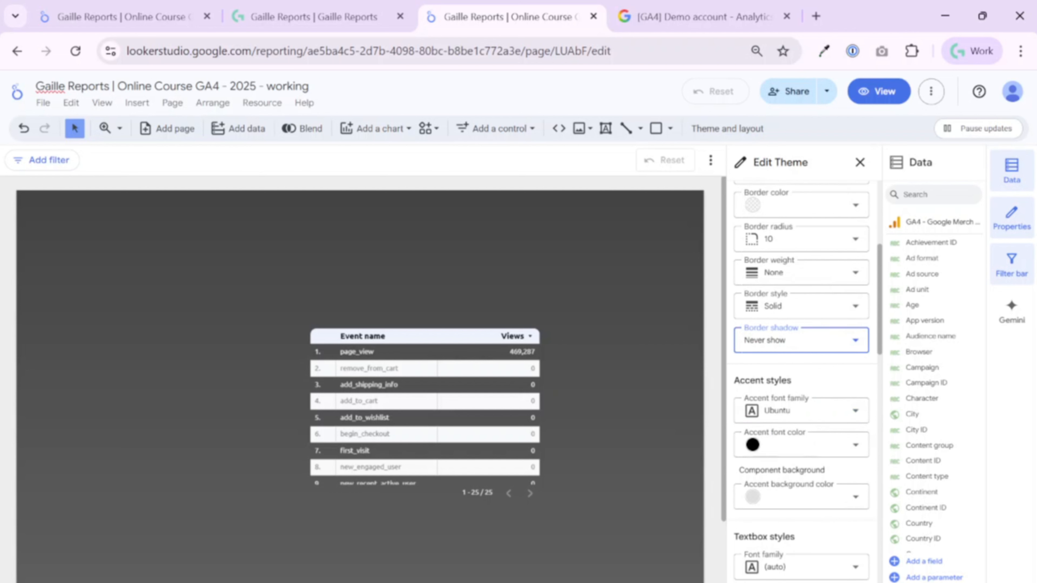
click(803, 457)
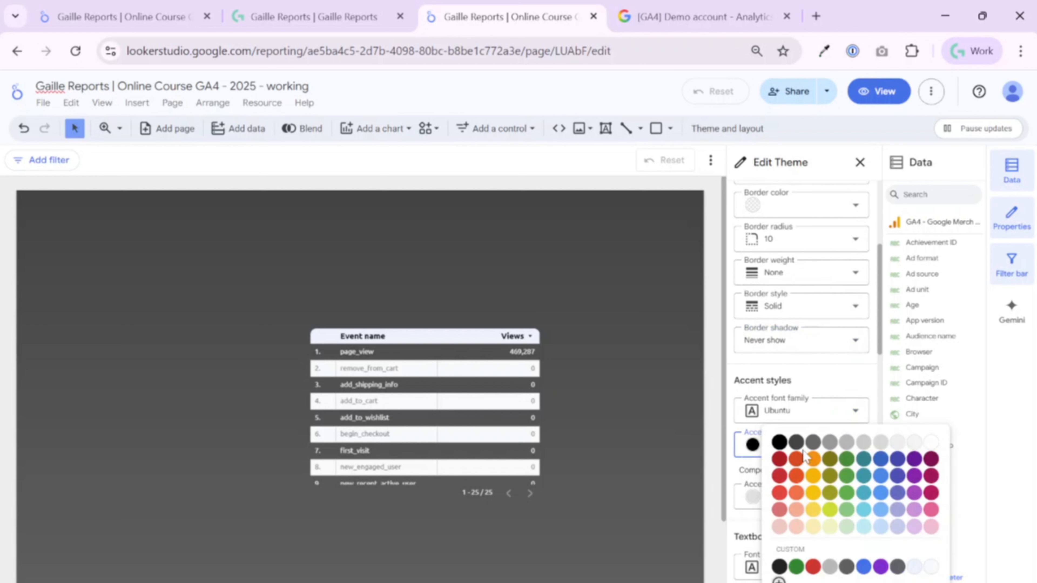
click(913, 445)
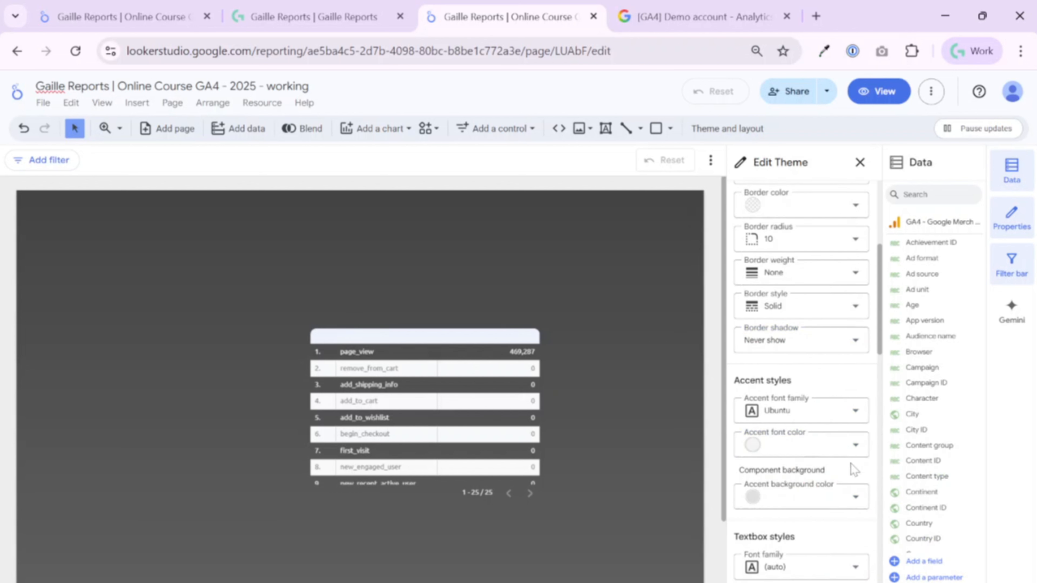
Try dark gray for the accent background color, then set it to black
click(838, 507)
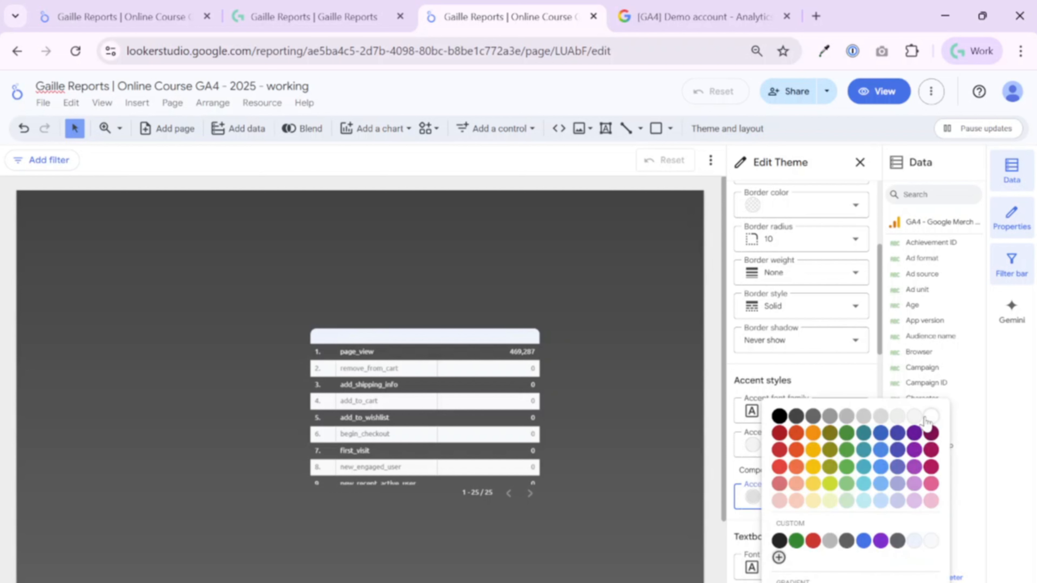
click(798, 417)
click(810, 497)
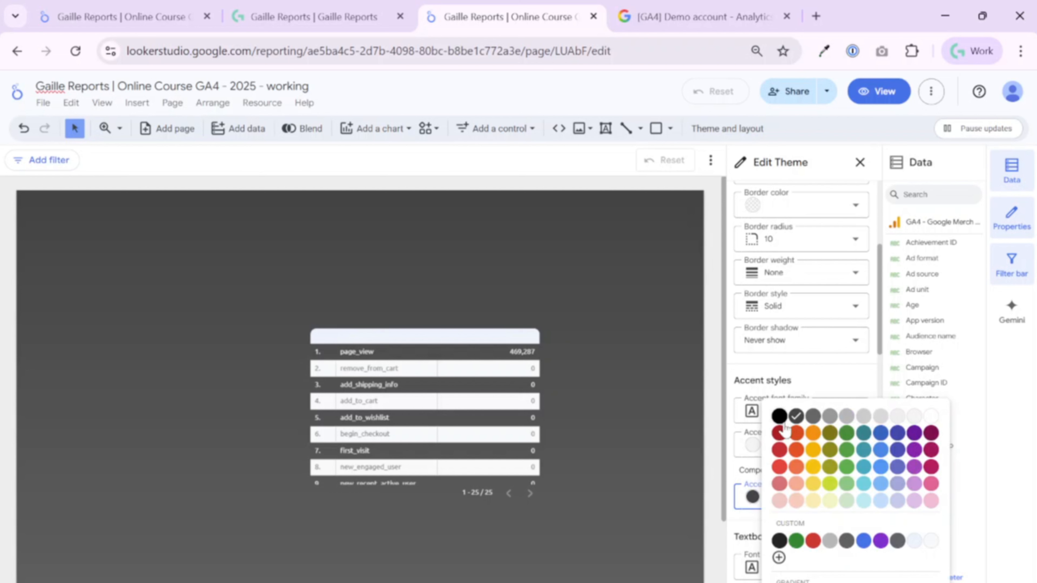
click(780, 416)
click(782, 498)
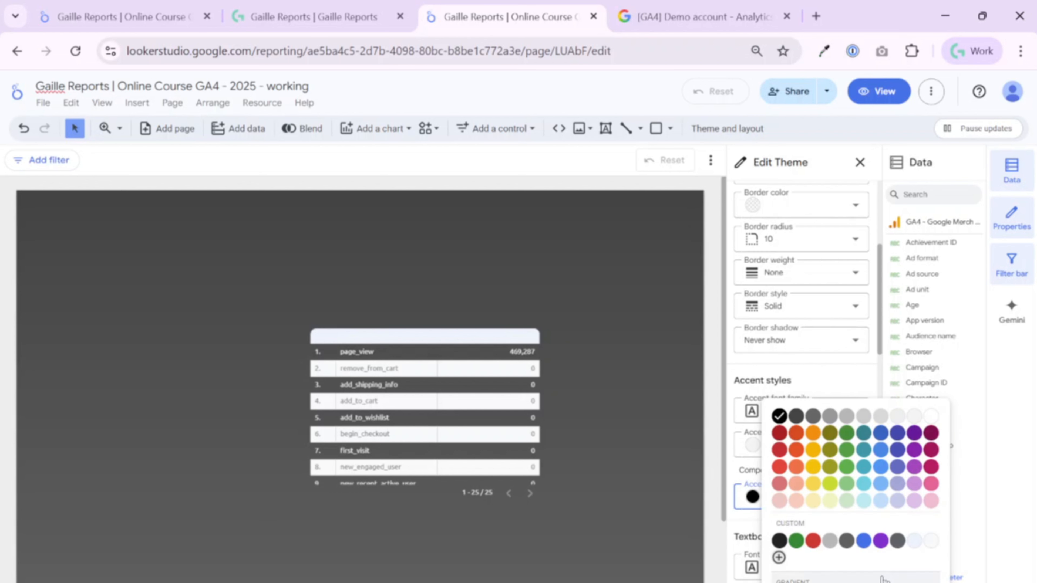
click(756, 516)
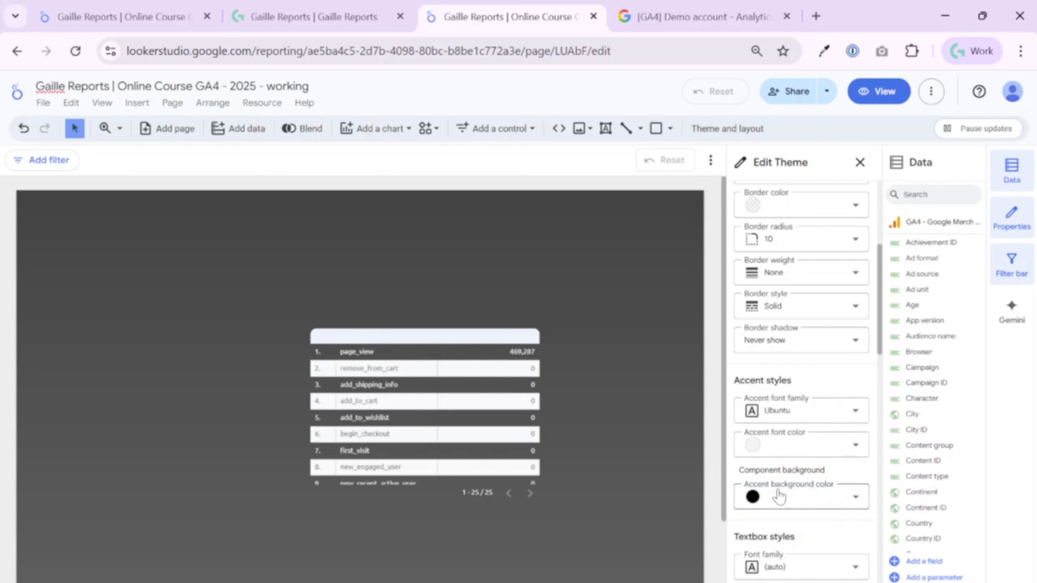
Place a text box reading "Hi there" above the table and reopen the theme customization
scroll(782, 501, down, 2)
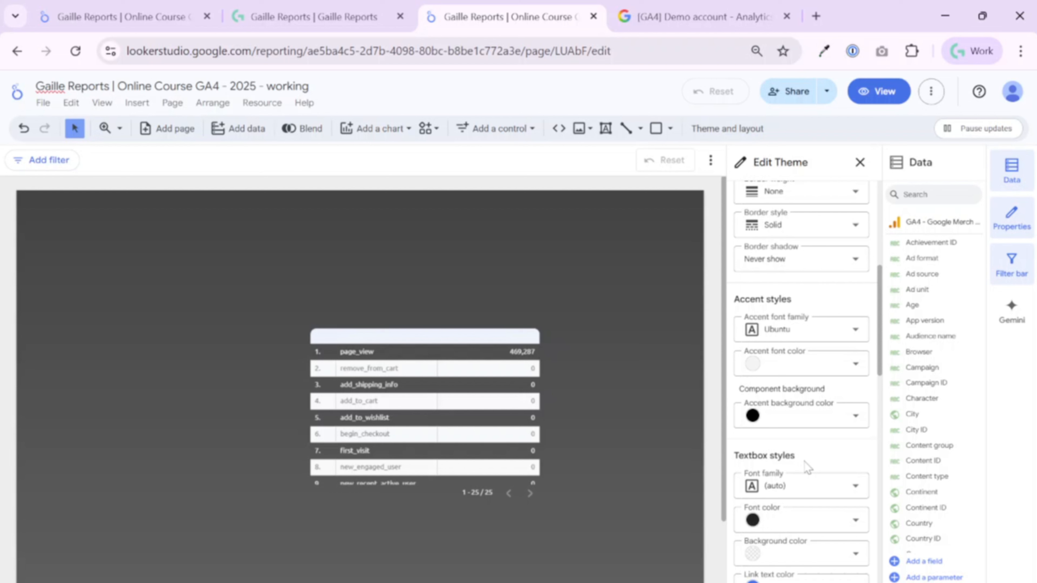
click(605, 128)
click(160, 231)
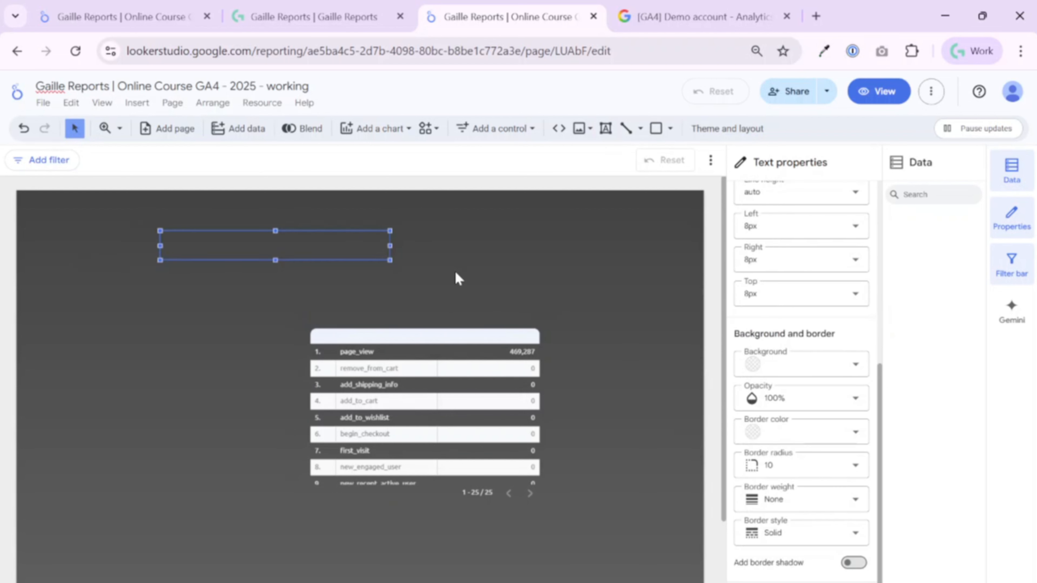
click(447, 257)
drag(379, 245, 434, 252)
click(757, 130)
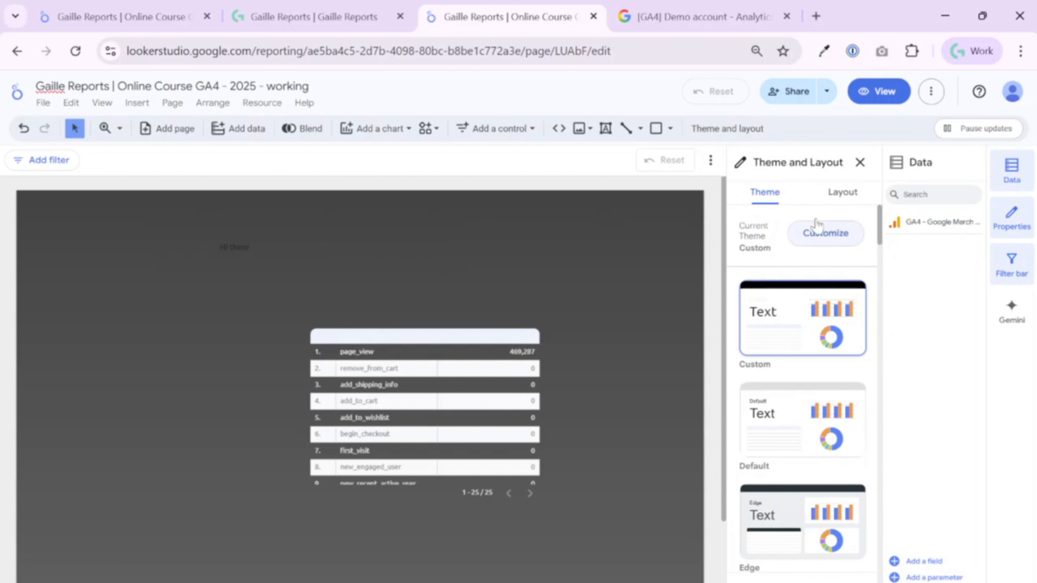
click(816, 233)
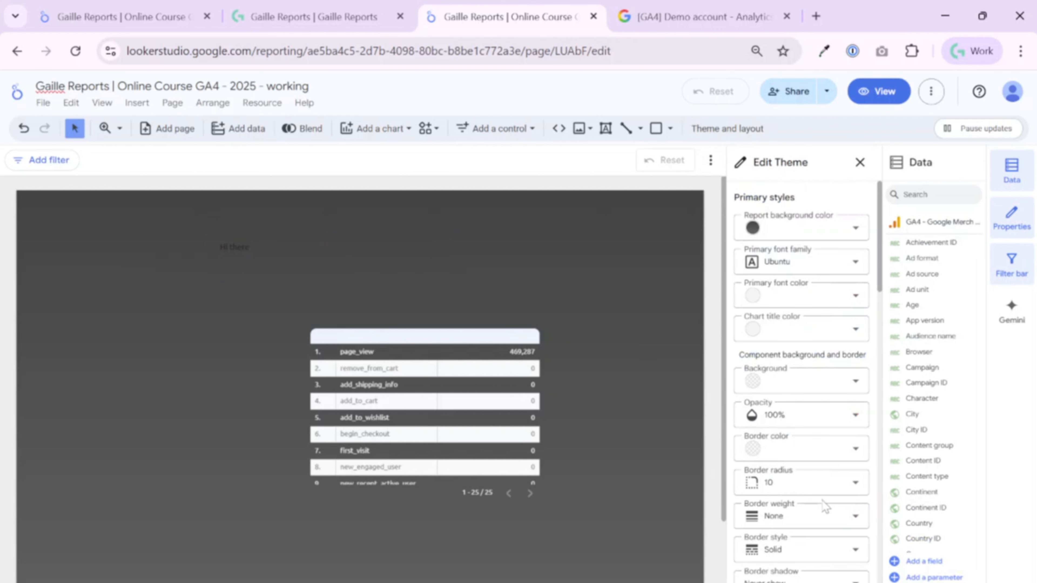
Try white for the font color in the theme's textbox styles, then set it to very light gray
scroll(853, 450, down, 2)
scroll(832, 472, down, 7)
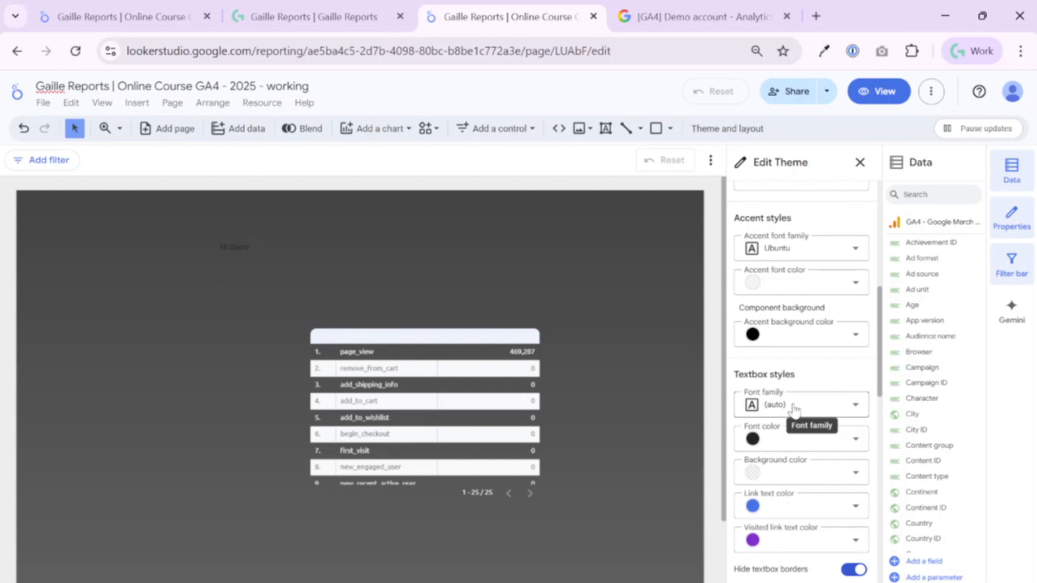
scroll(857, 263, up, 8)
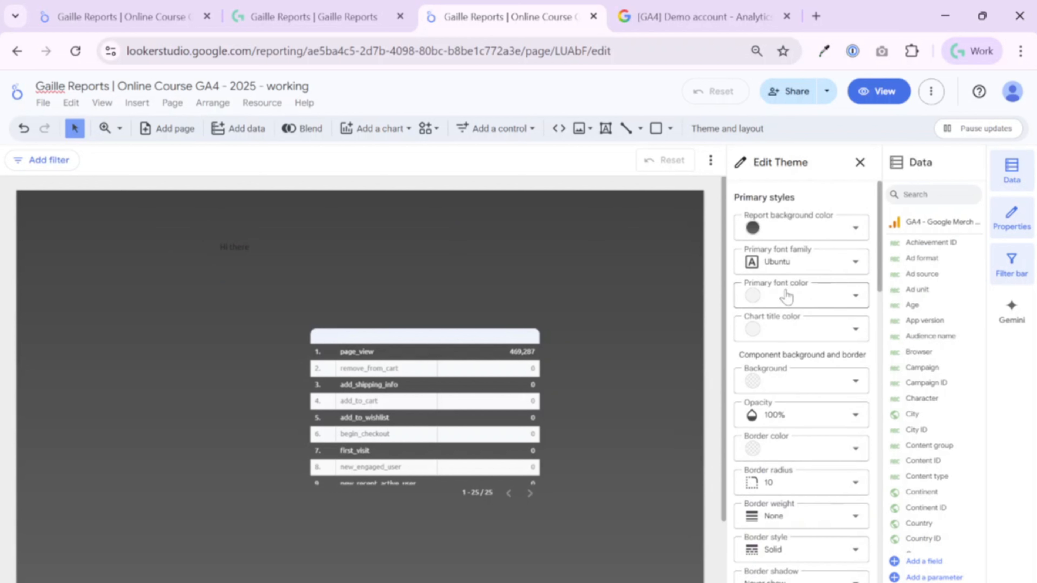
scroll(824, 474, down, 10)
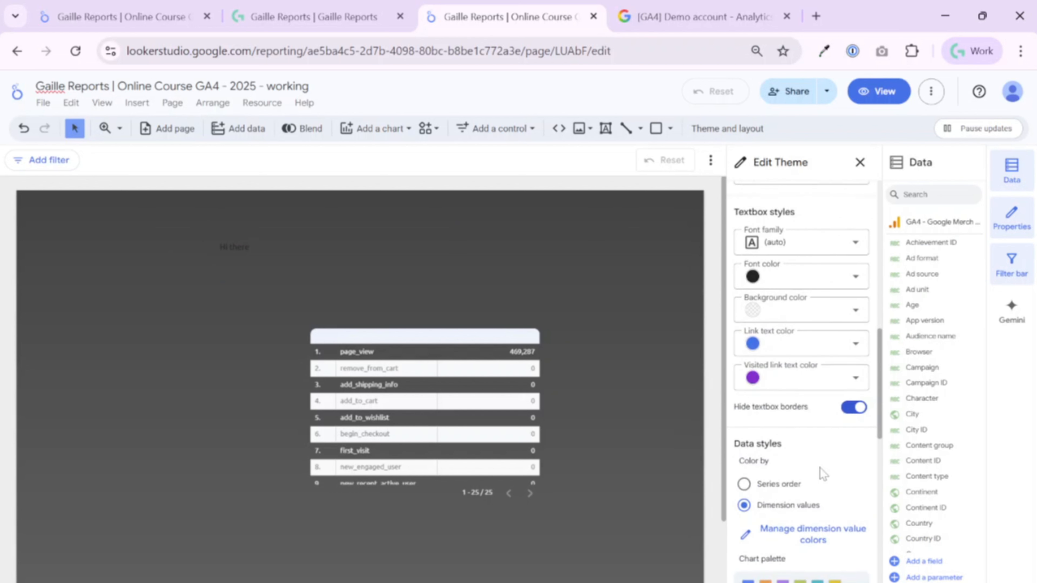
click(786, 274)
click(934, 321)
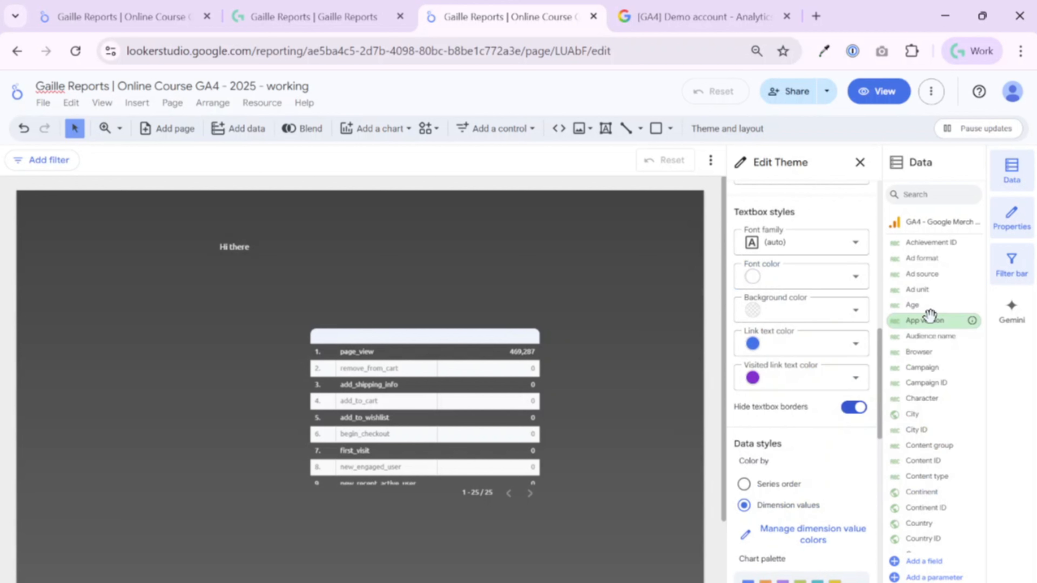
click(802, 312)
click(914, 324)
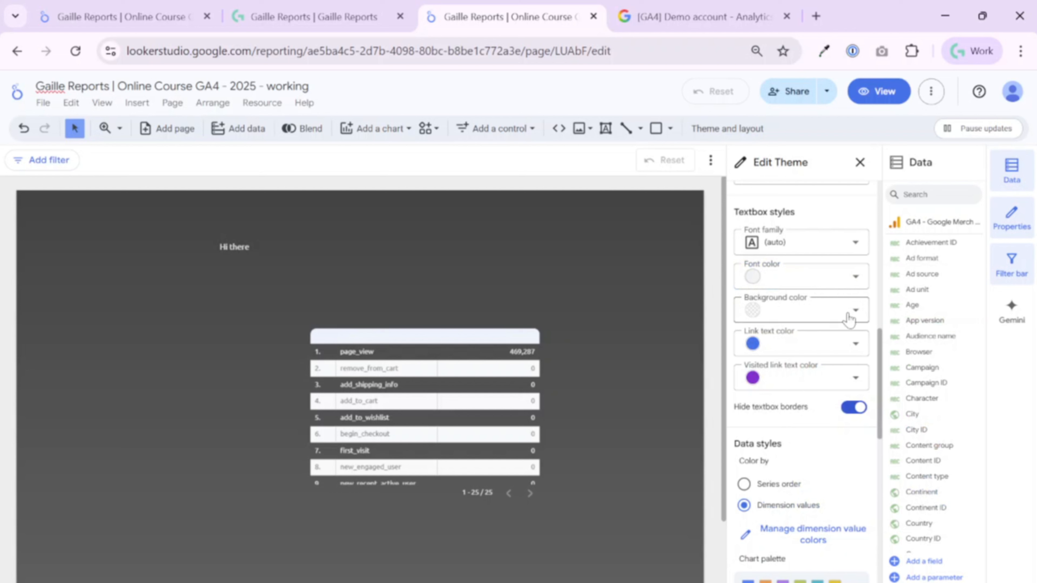
Try gray, black and dark gray for the textbox background color in the theme, then return it to Transparent
click(801, 314)
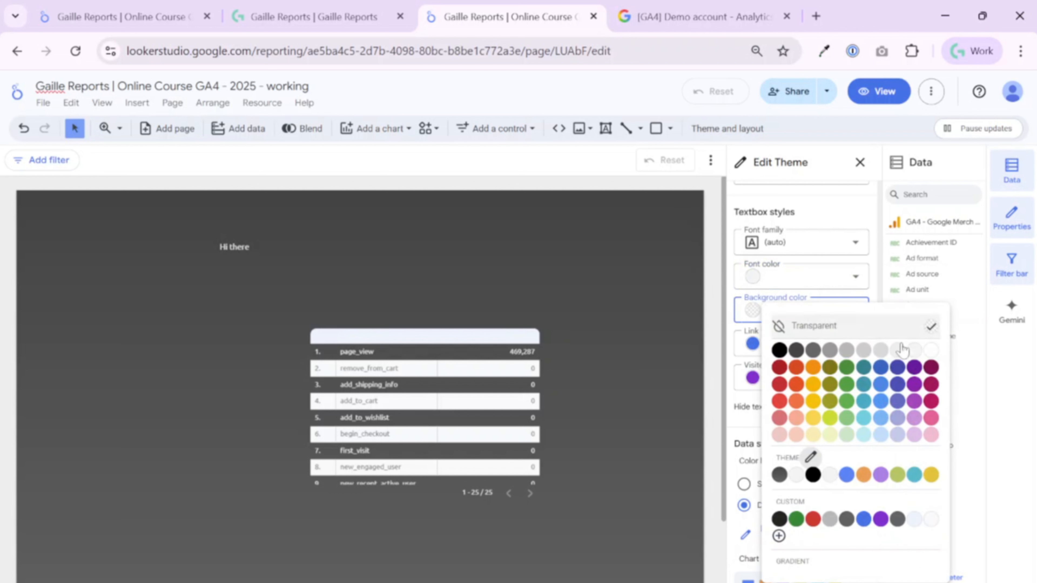
click(901, 332)
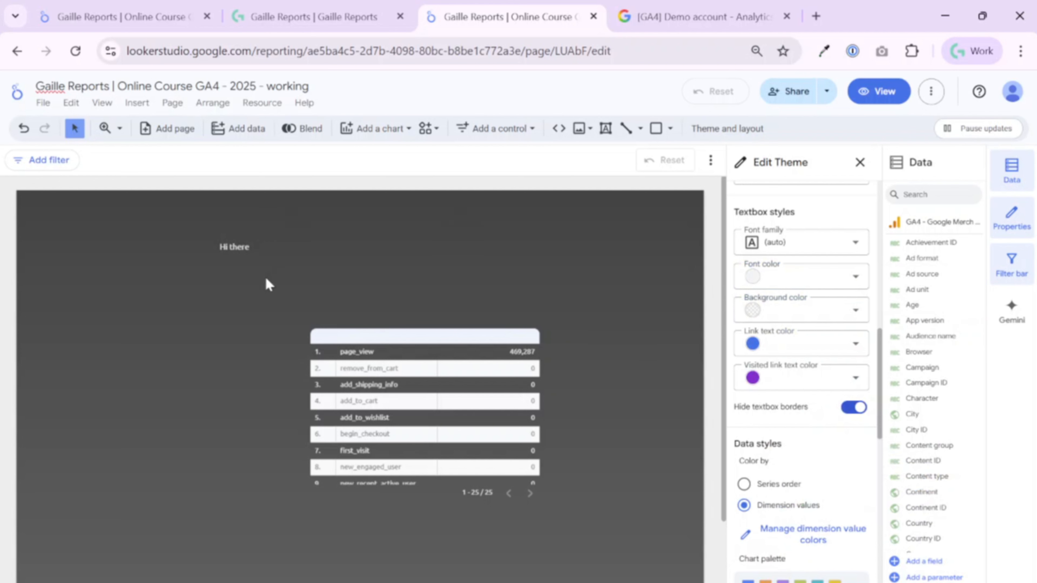
click(799, 315)
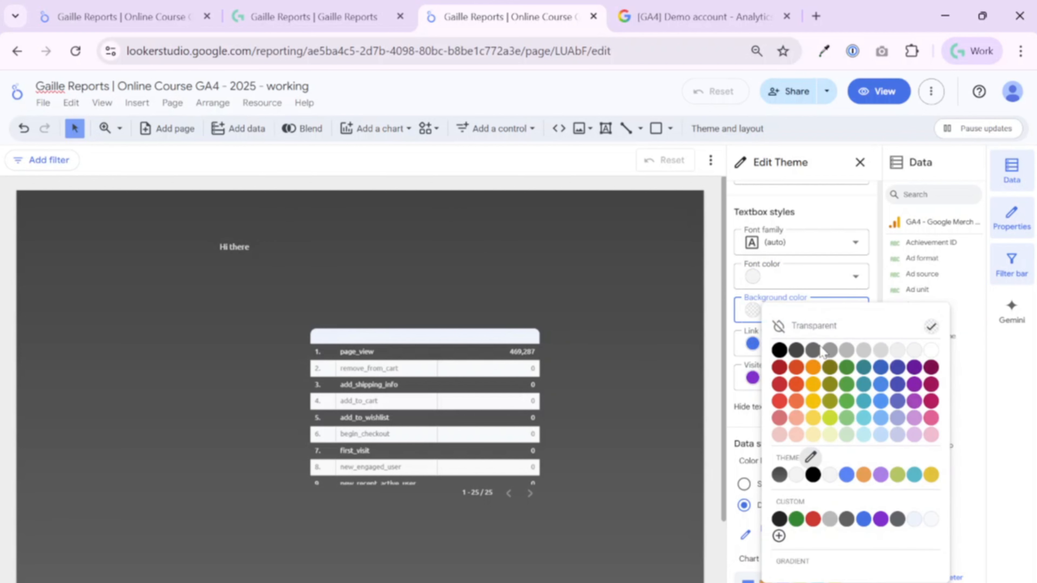
click(829, 351)
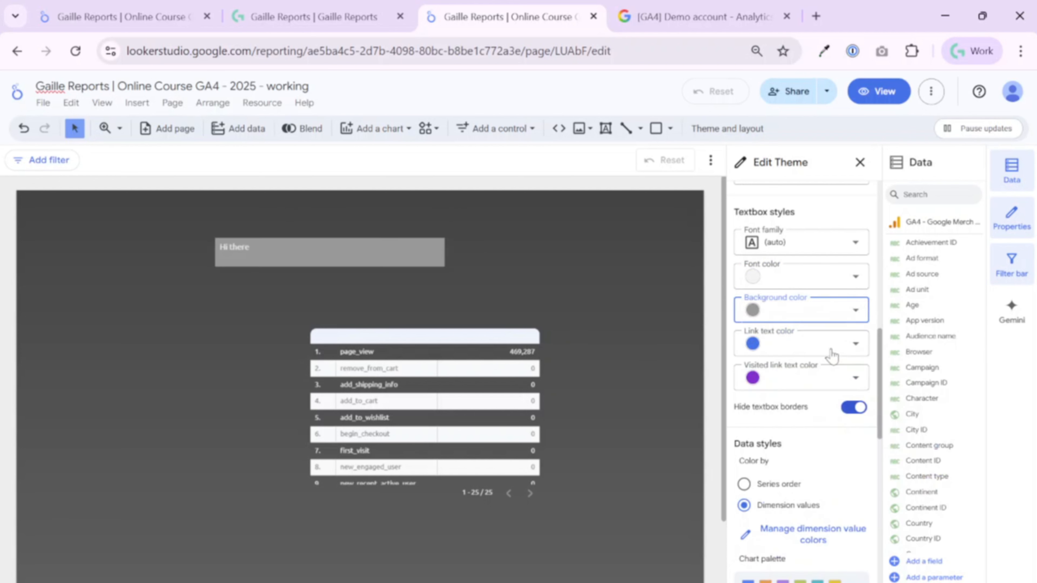
click(814, 317)
click(793, 348)
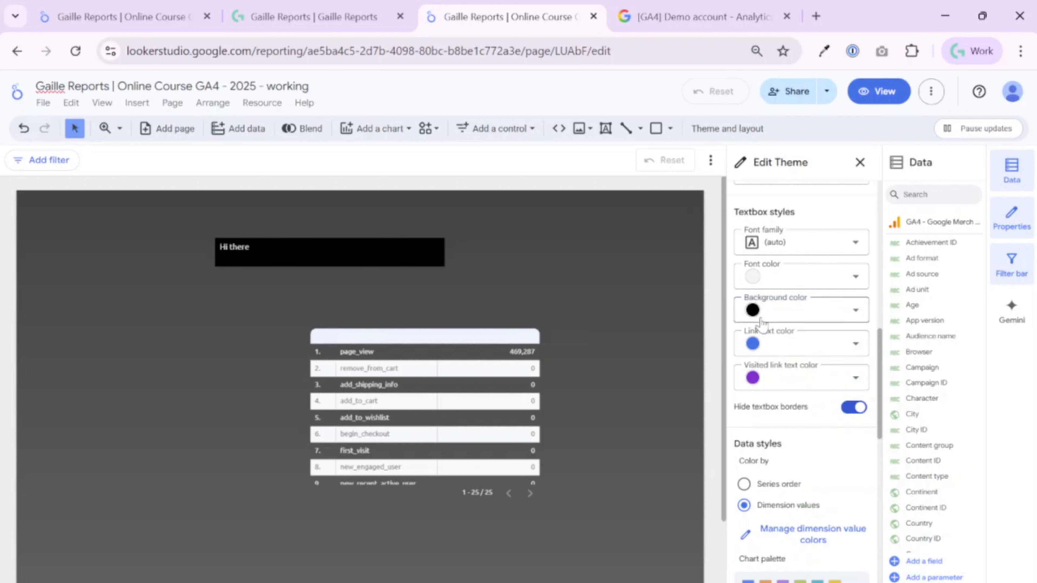
click(800, 316)
click(795, 349)
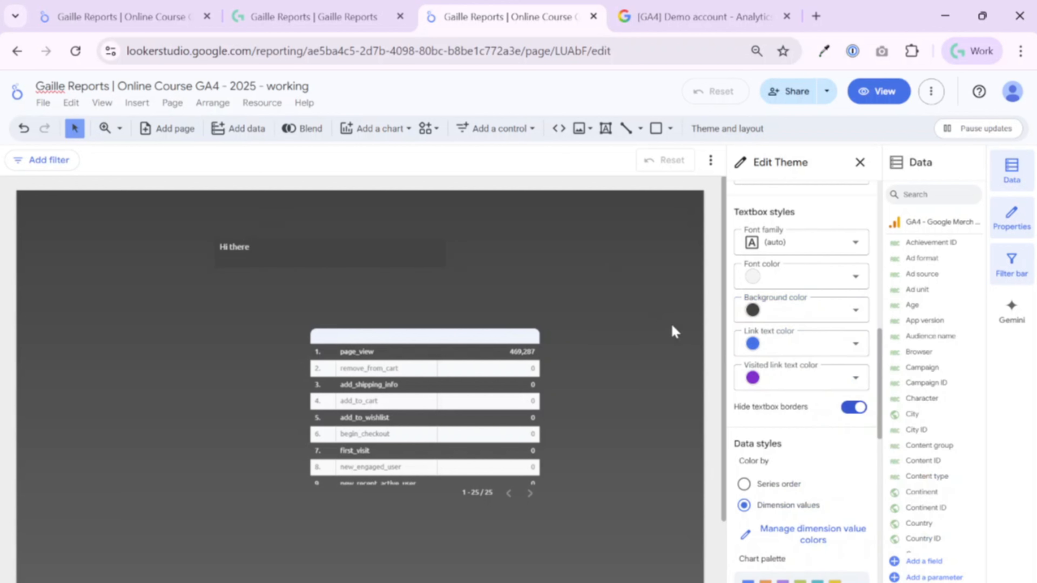
click(794, 312)
click(874, 329)
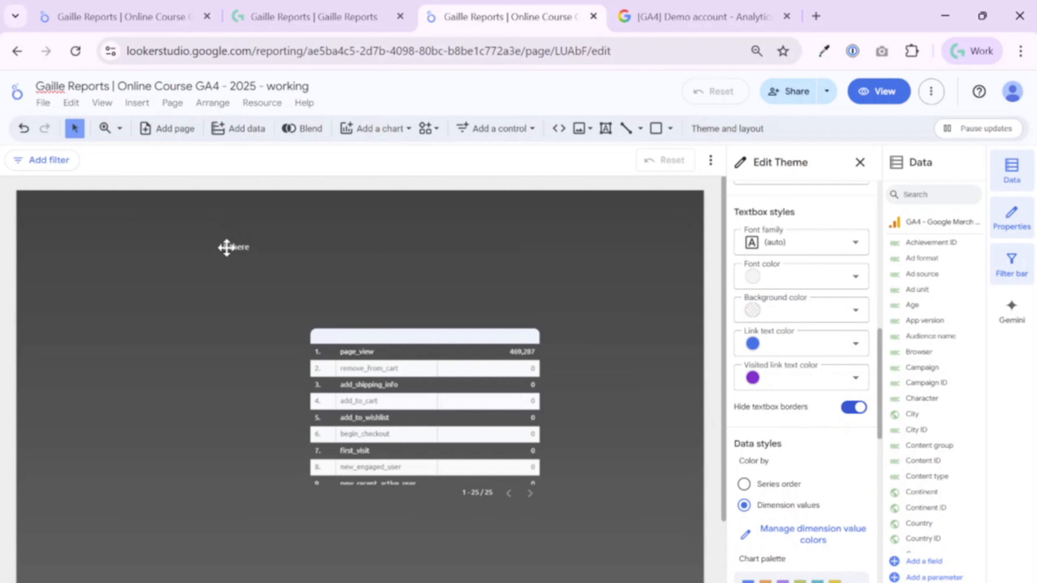
Copy the teal #66d1b9 from the Eye Dropper palette and set it as the theme's textbox link text color
click(822, 53)
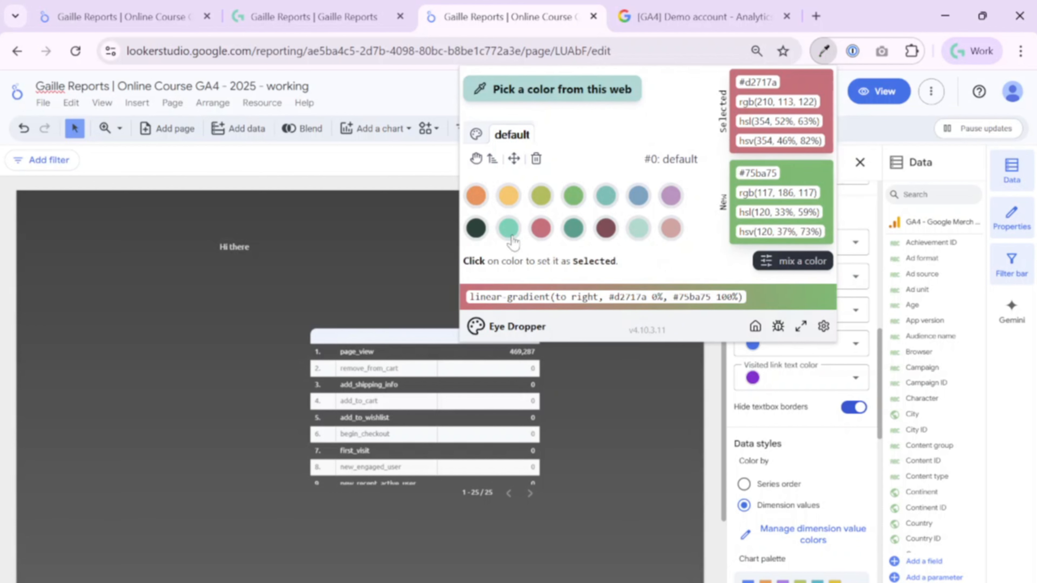
click(508, 228)
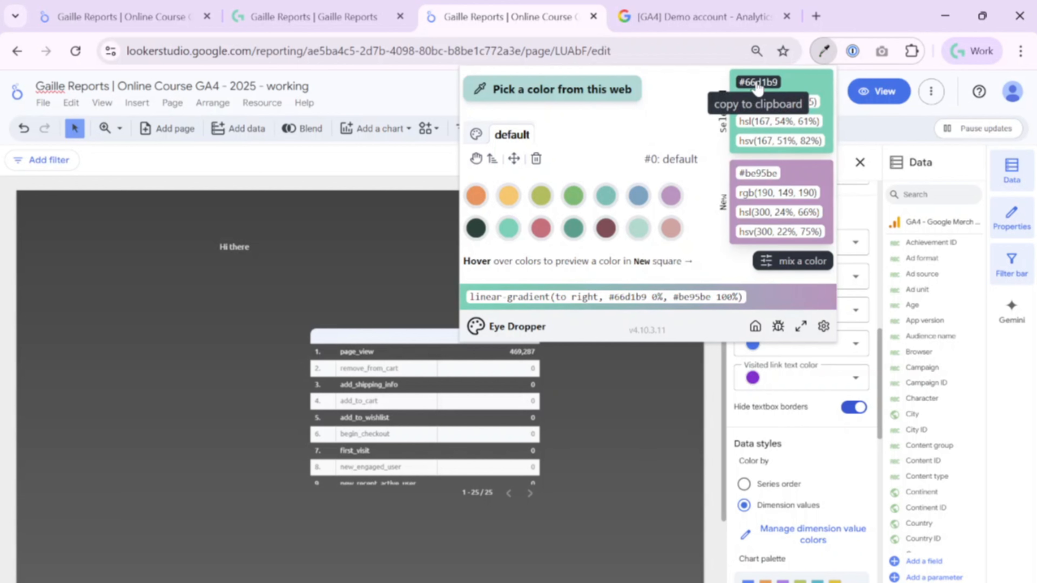
click(316, 257)
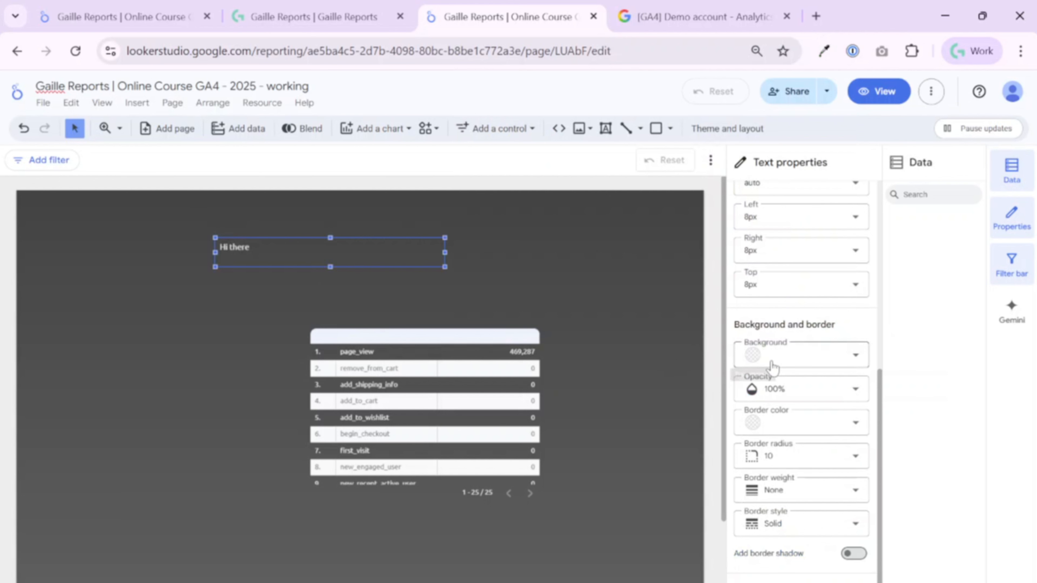
click(729, 130)
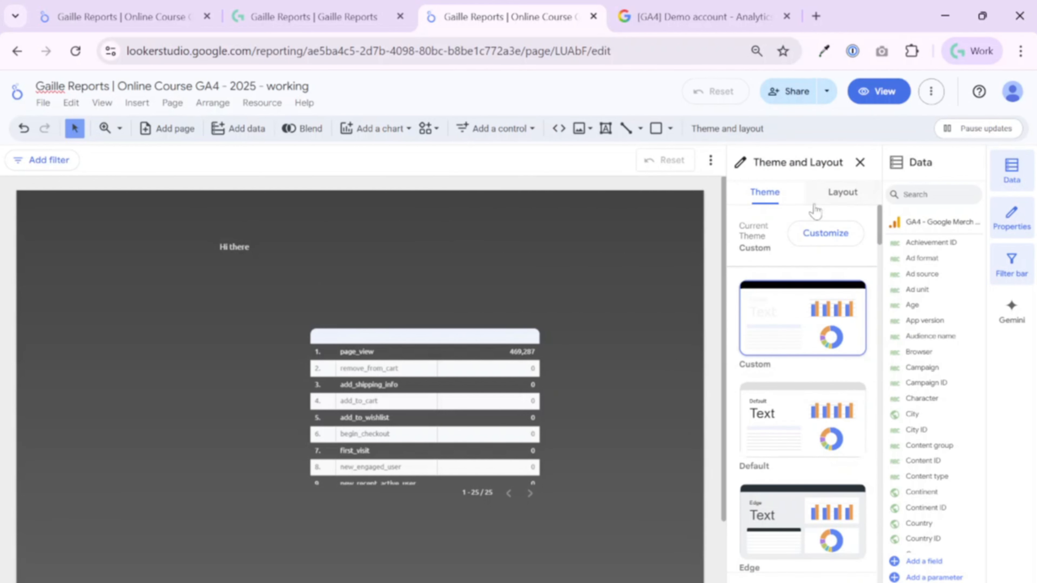
click(822, 234)
scroll(803, 388, down, 5)
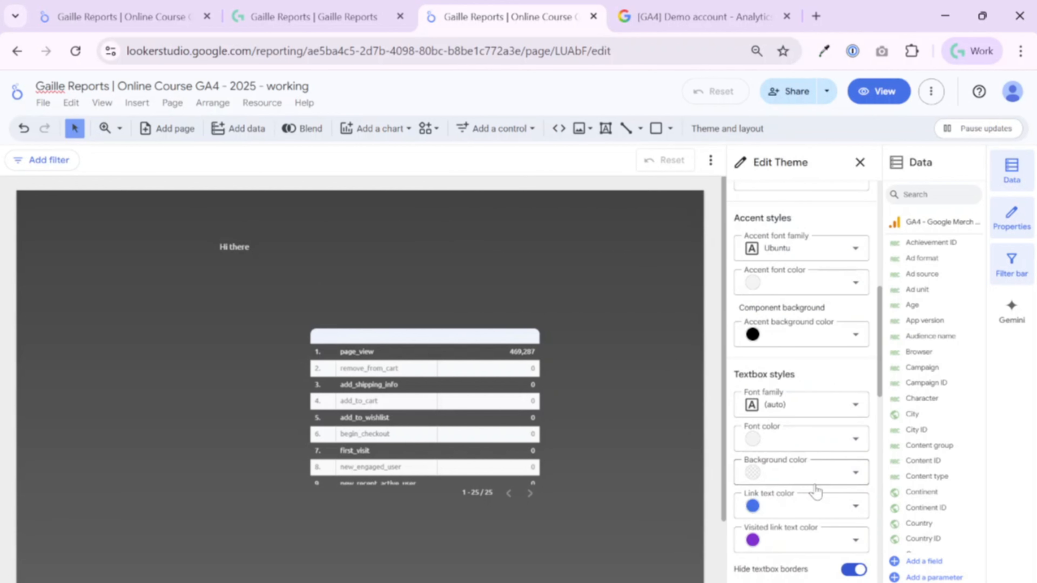
click(816, 496)
click(779, 580)
text(#66d1b9)
click(617, 461)
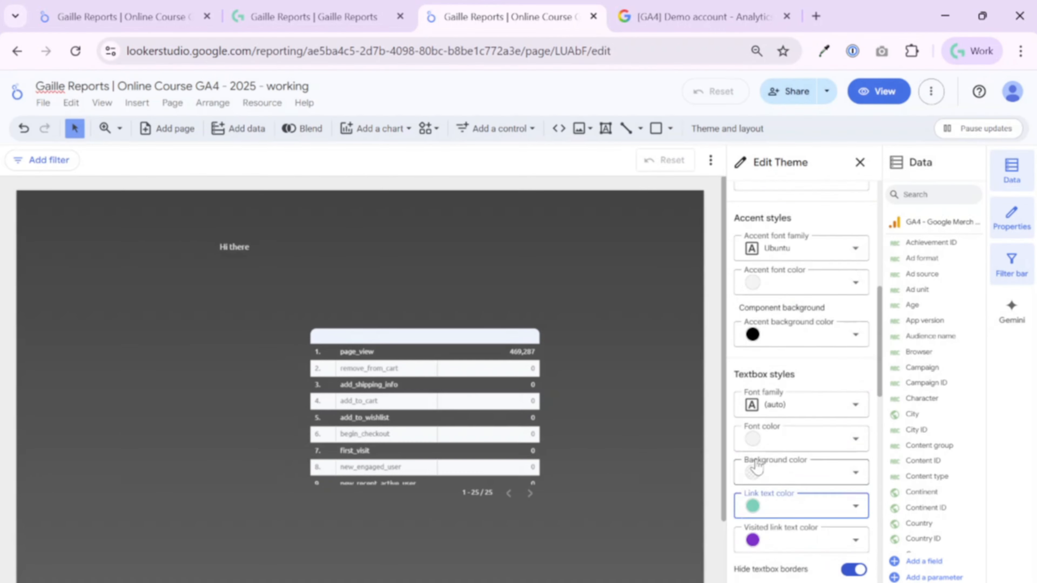
Set the theme's visited link text color to the saved custom teal
scroll(780, 409, down, 4)
click(780, 377)
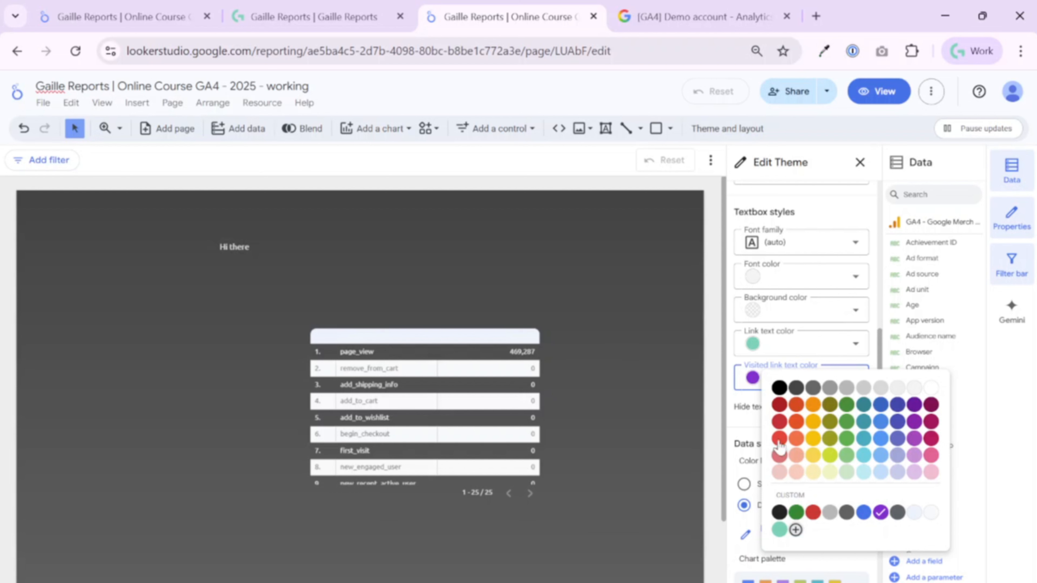
click(745, 378)
click(745, 378)
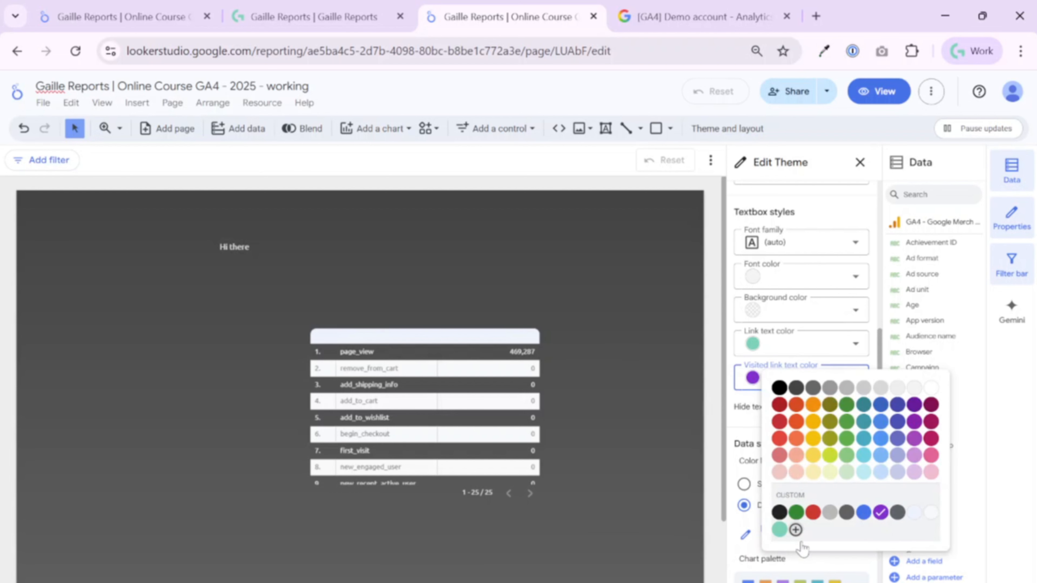
click(777, 532)
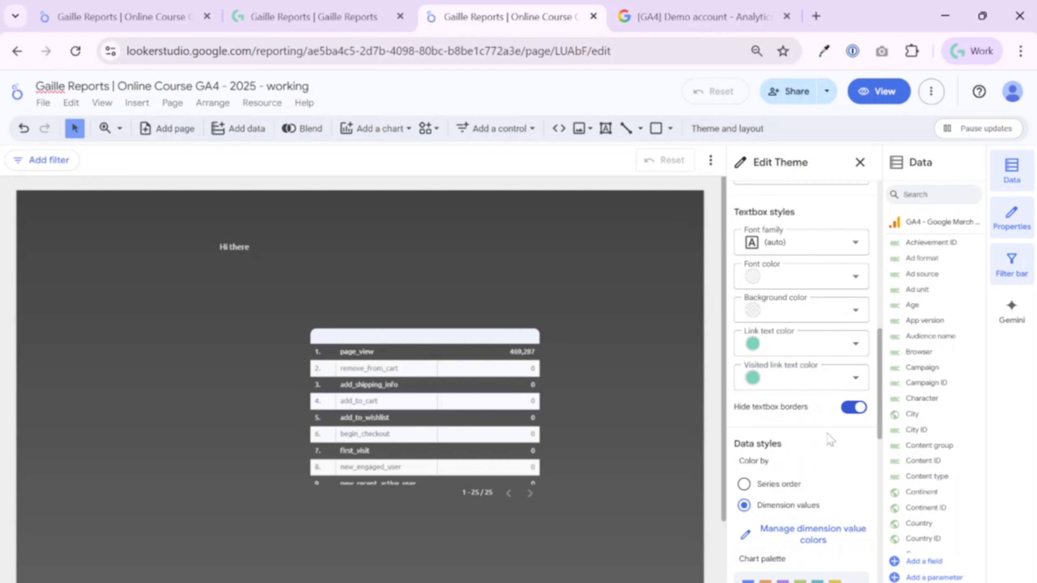
Try coloring data by Series order in the theme's data styles, then return to Dimension values
scroll(802, 391, down, 4)
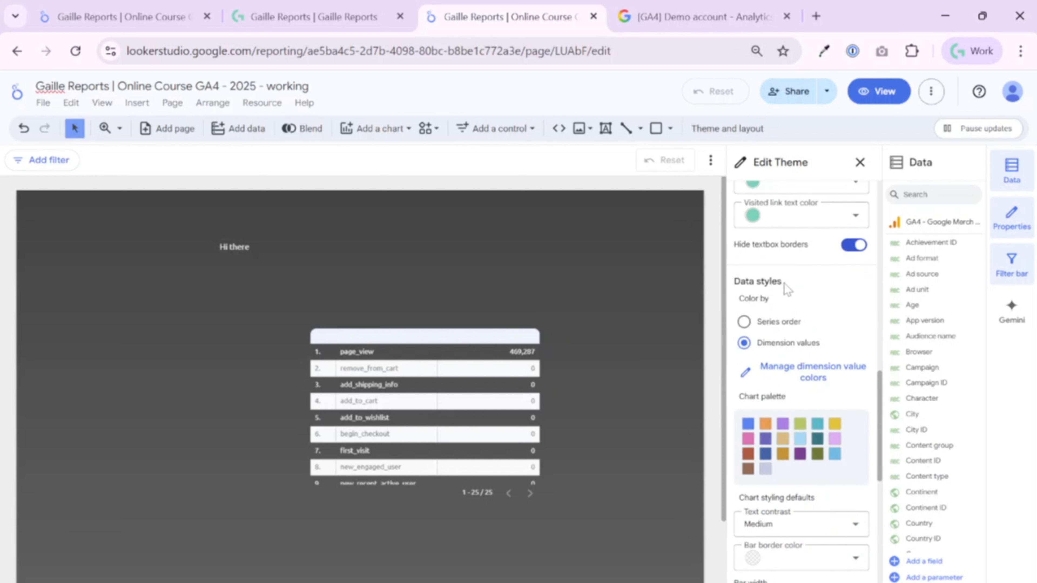
click(797, 323)
click(778, 343)
Examine the chart palette in the finished report's theme data styles, then return to the working report
click(155, 25)
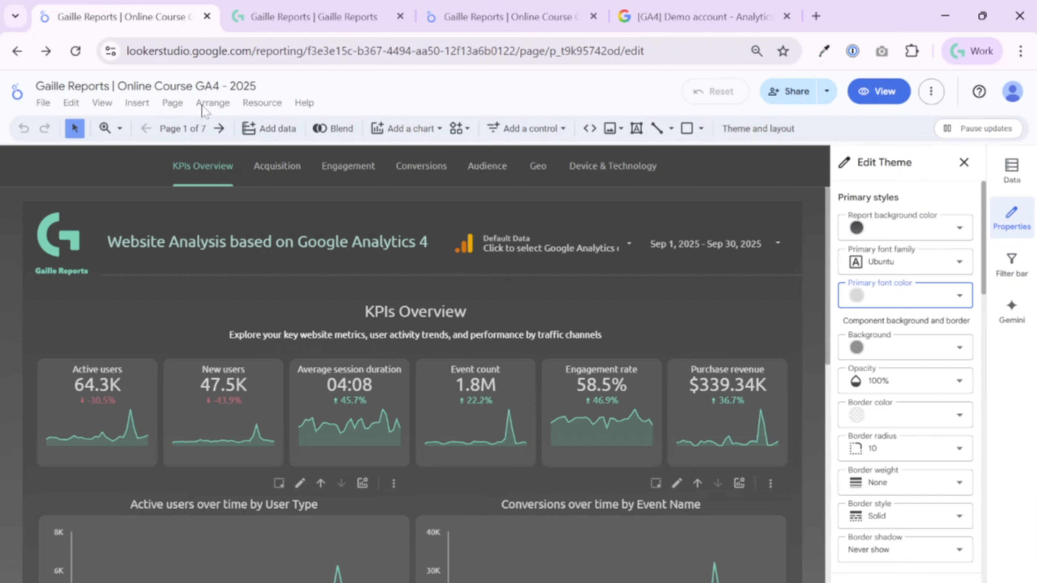
scroll(301, 370, down, 5)
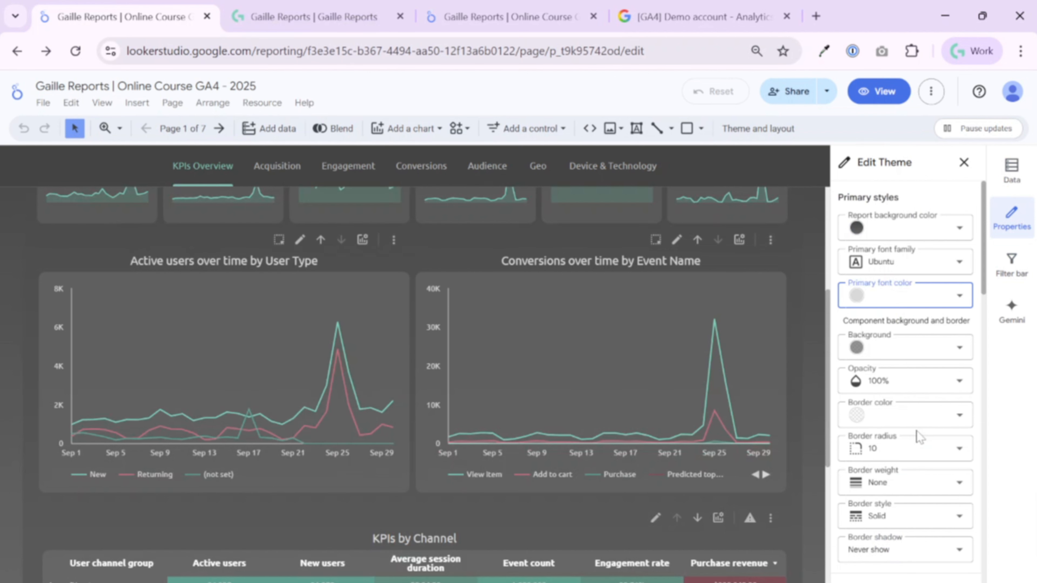
scroll(919, 442, down, 10)
scroll(915, 441, down, 4)
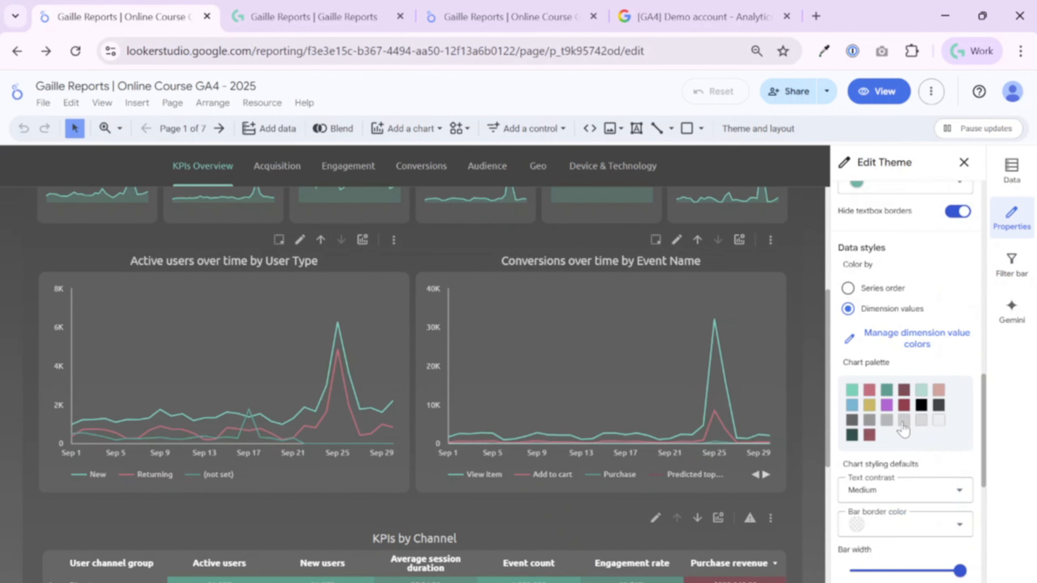
click(328, 18)
click(563, 8)
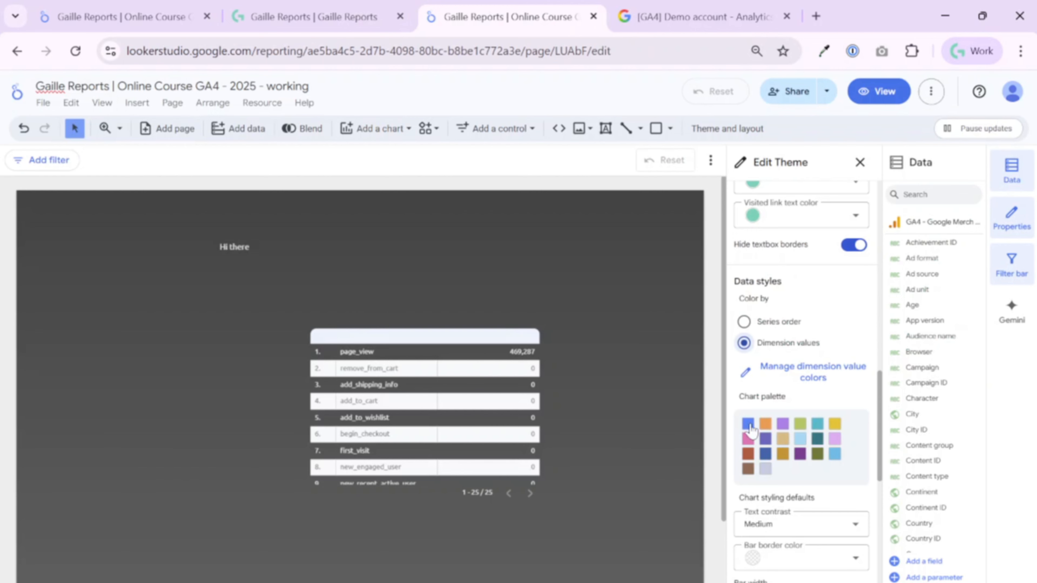
Set the first color of the theme's chart palette to the saved custom teal
click(748, 438)
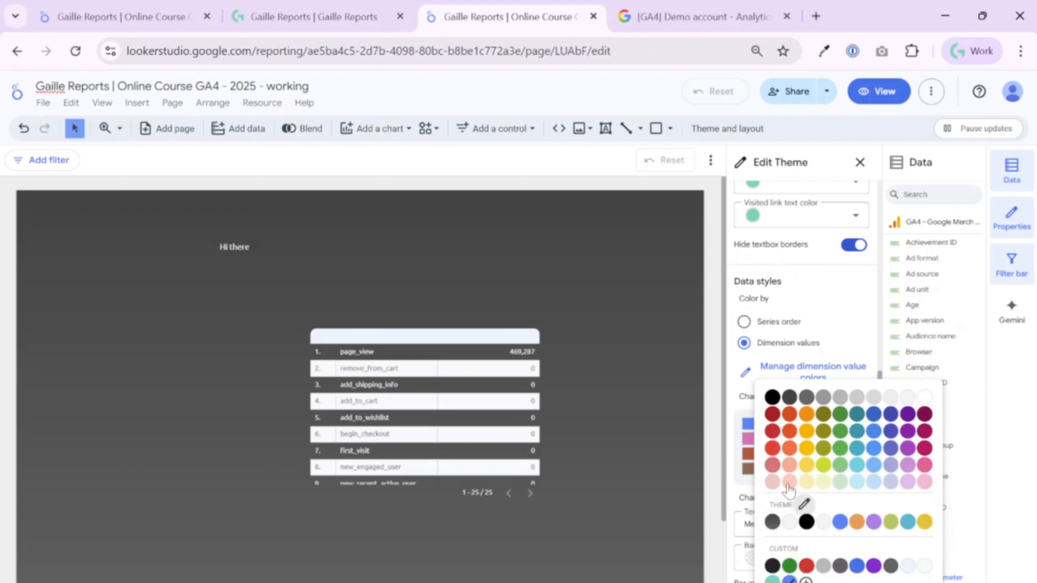
click(800, 495)
click(748, 424)
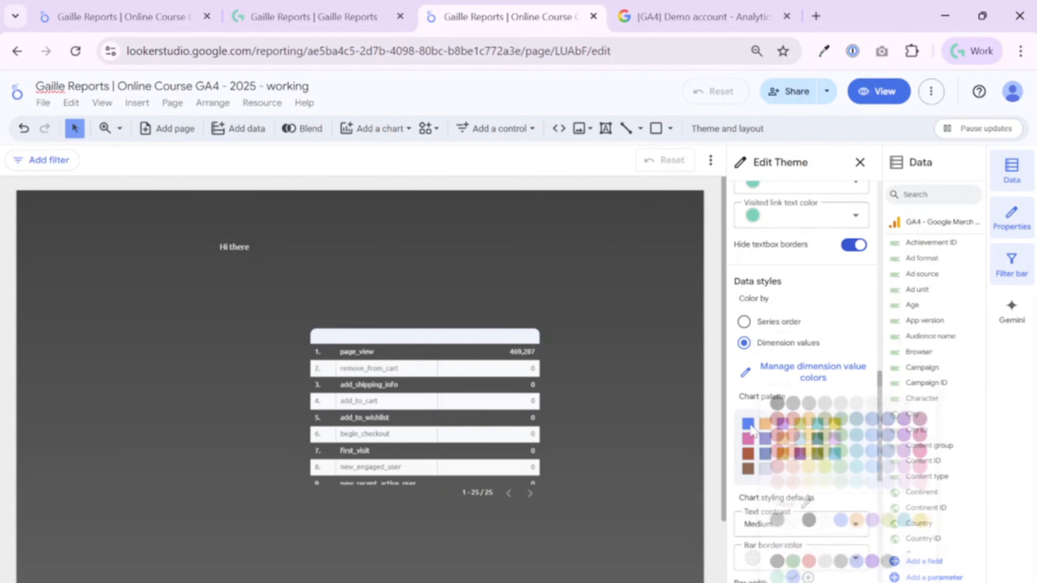
click(801, 504)
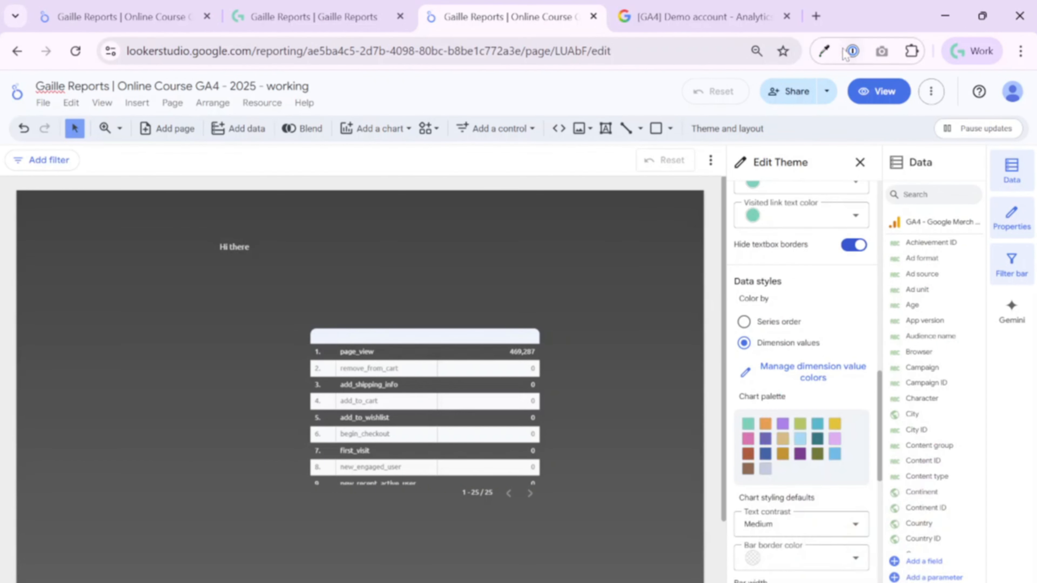
Copy the pinkish red #d2717a from the Eye Dropper palette and set it as the second chart palette color
click(824, 51)
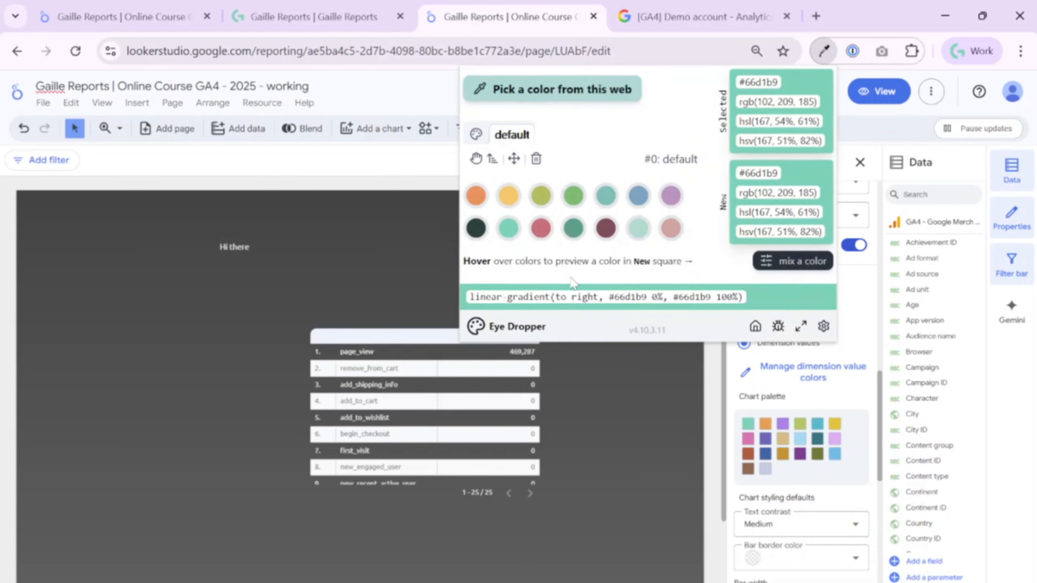
click(541, 228)
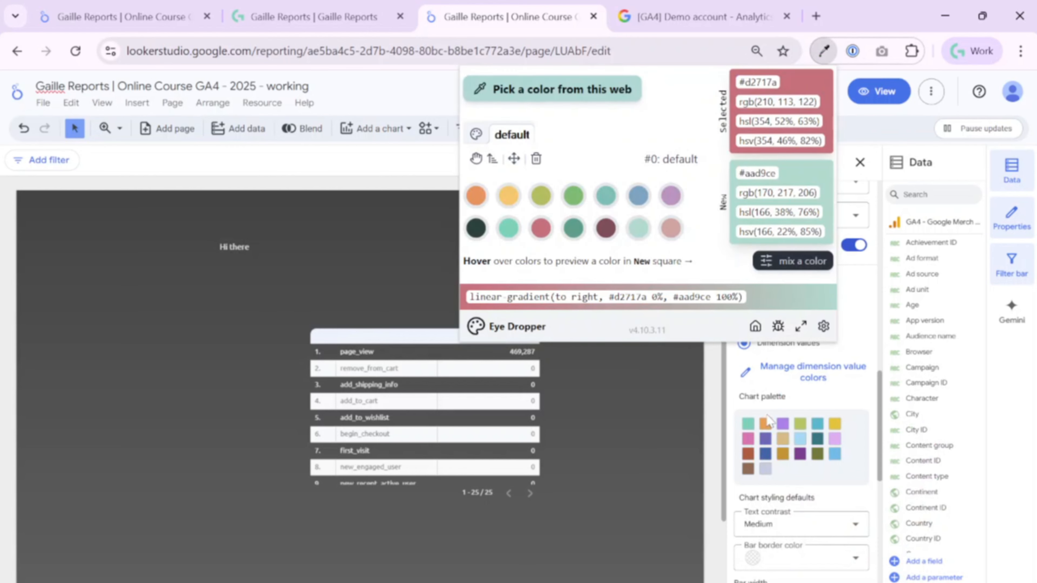
click(766, 424)
click(825, 581)
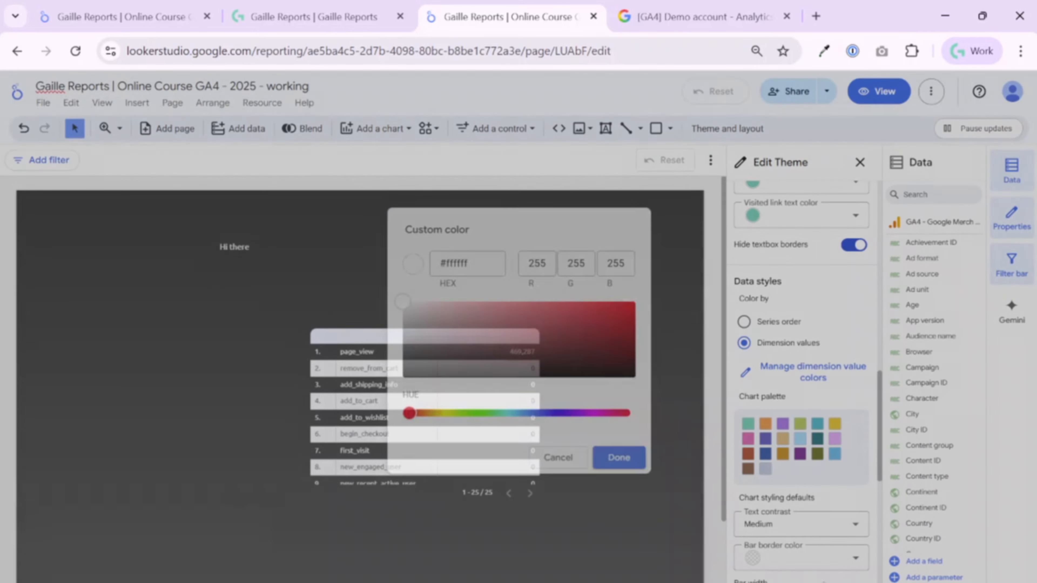
text(#d2717a)
click(637, 466)
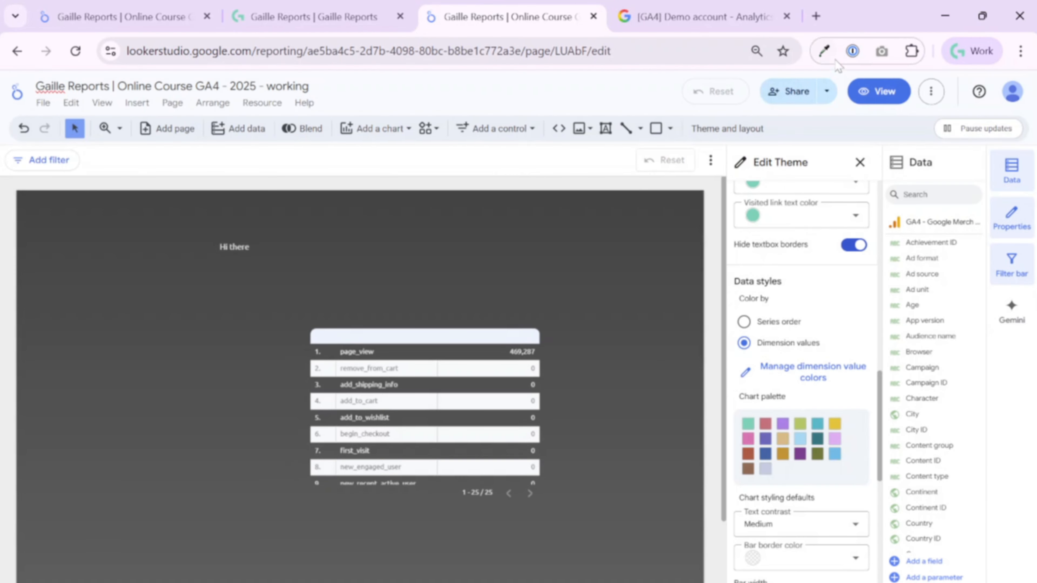
Copy the muted green #4c9f8d from the Eye Dropper palette and set it as the third chart palette color
click(824, 50)
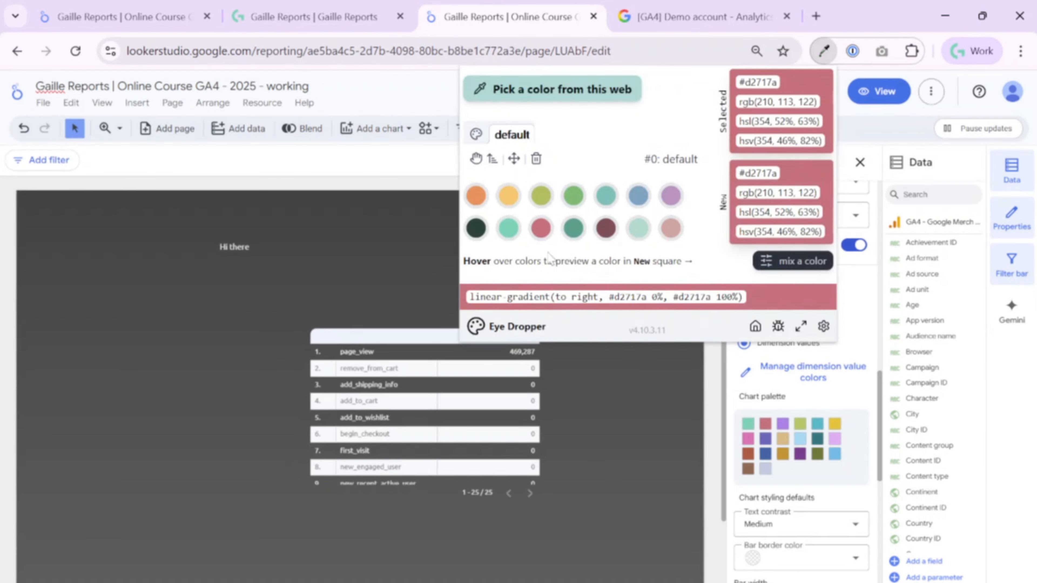
click(574, 228)
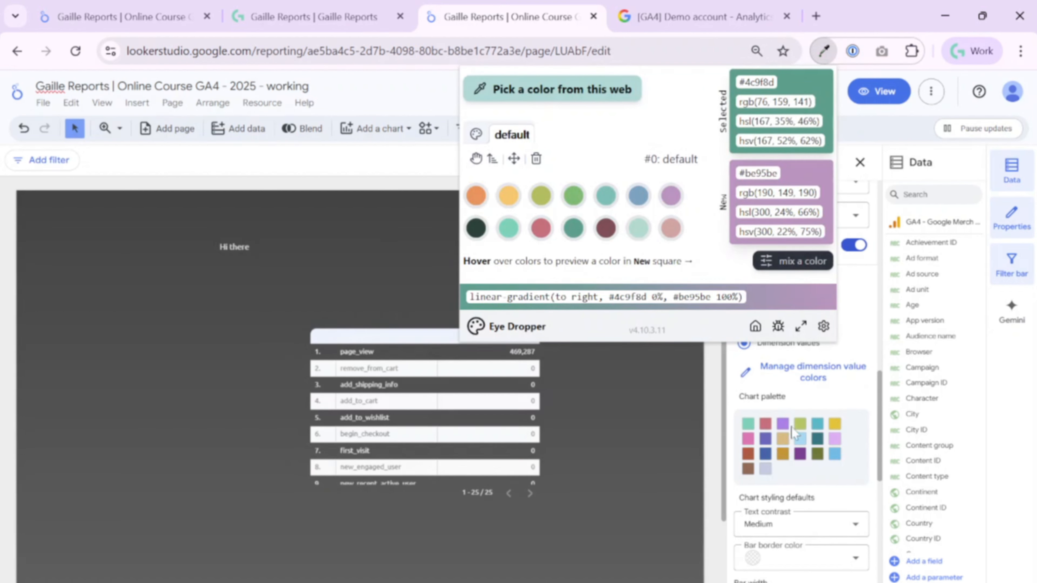
click(784, 425)
click(838, 504)
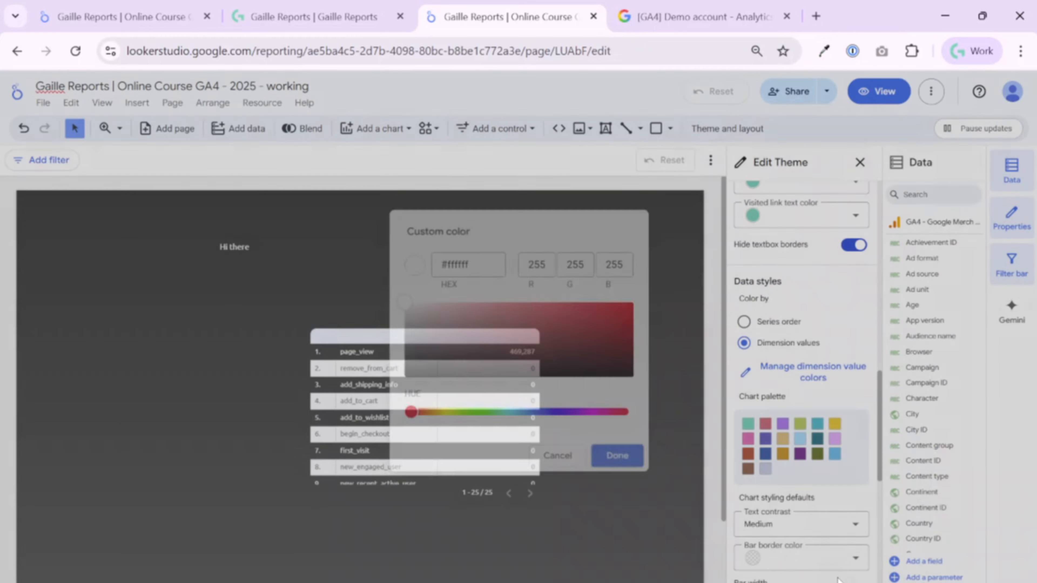
click(619, 460)
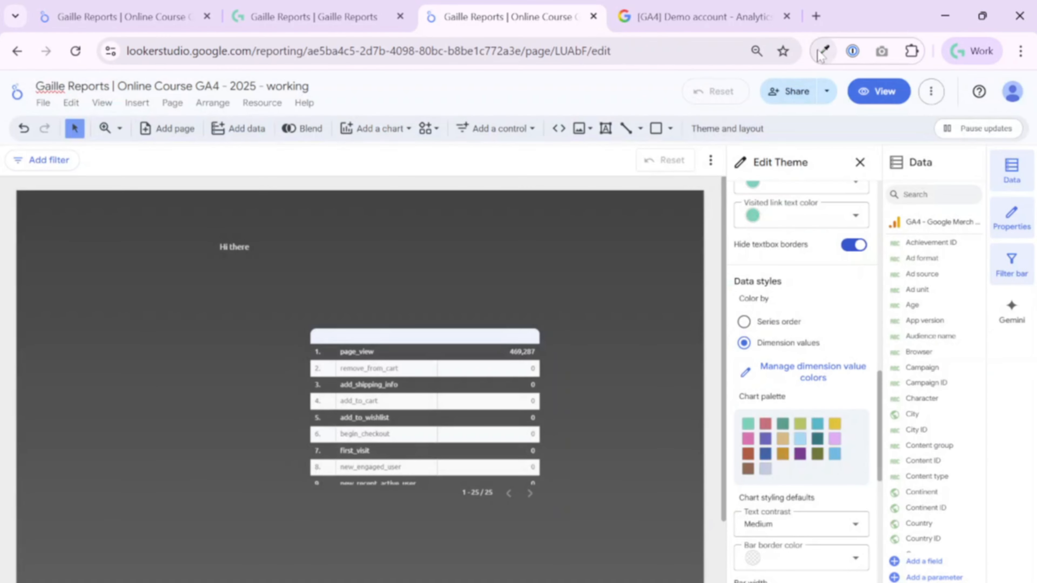
Copy the dark maroon #864e57 from the Eye Dropper palette and set it as the fourth chart palette color
click(606, 228)
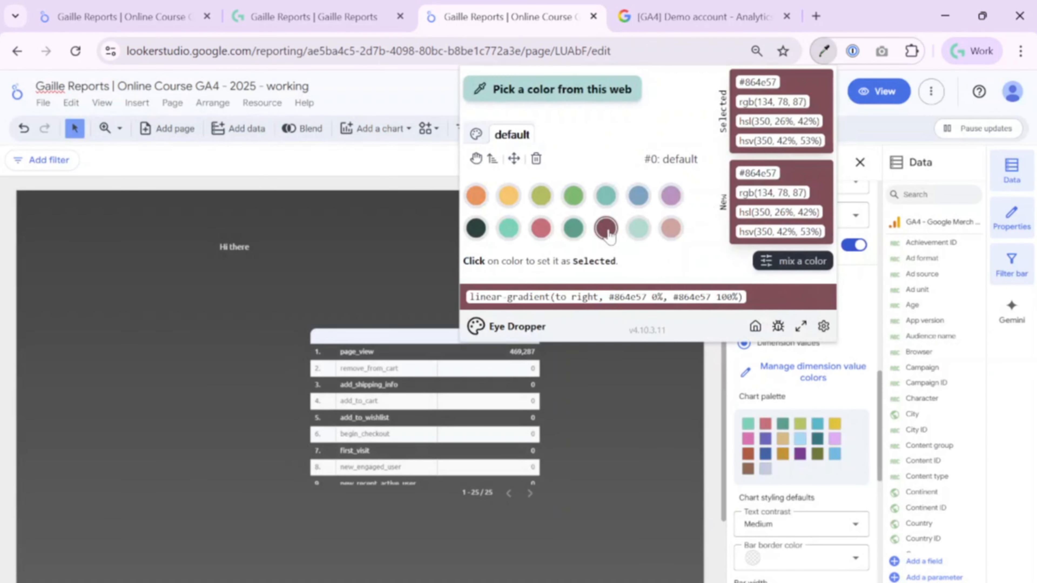
click(747, 87)
click(802, 426)
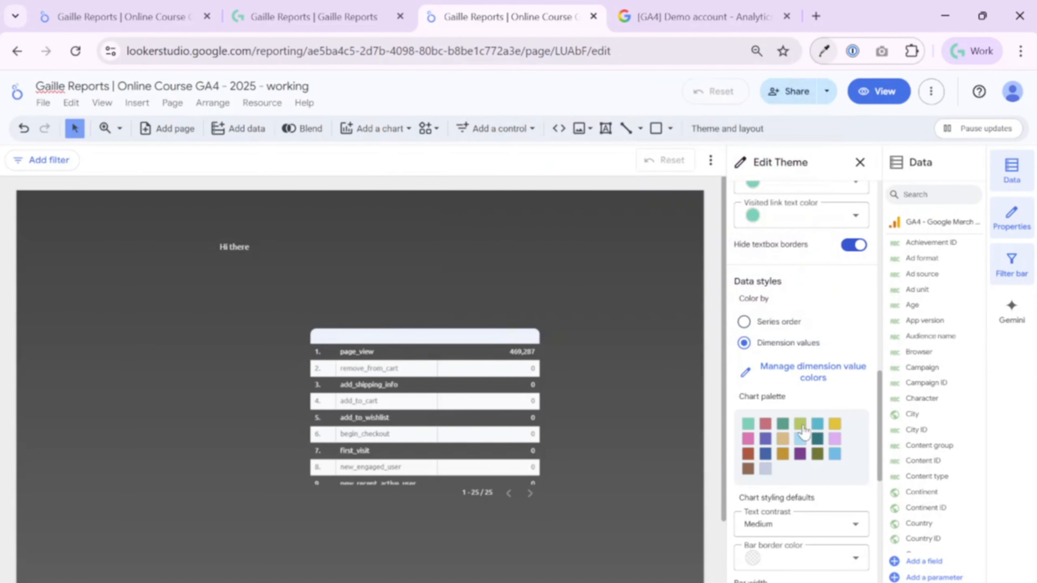
click(858, 580)
text(#864e57)
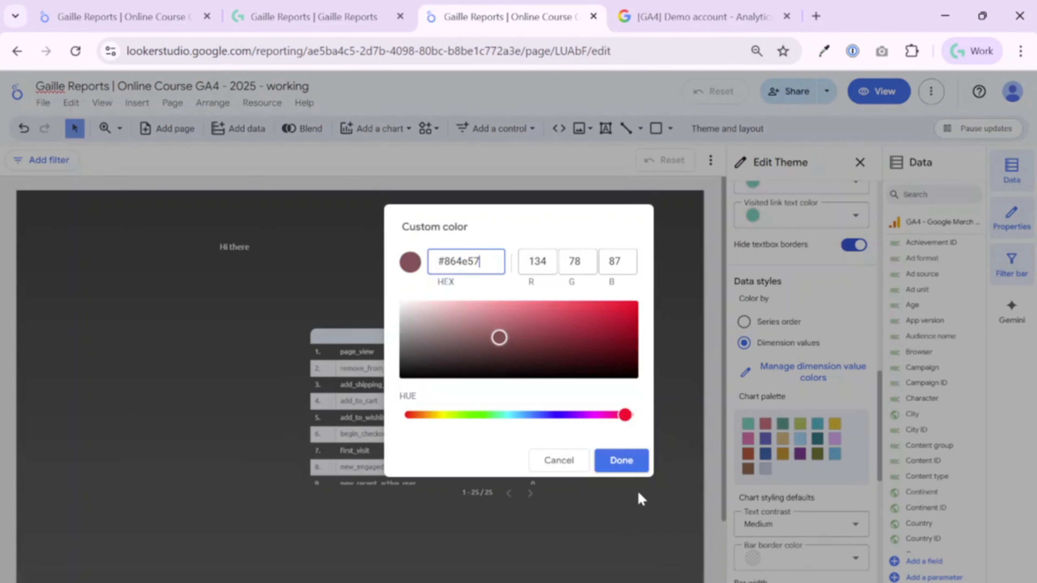
click(620, 461)
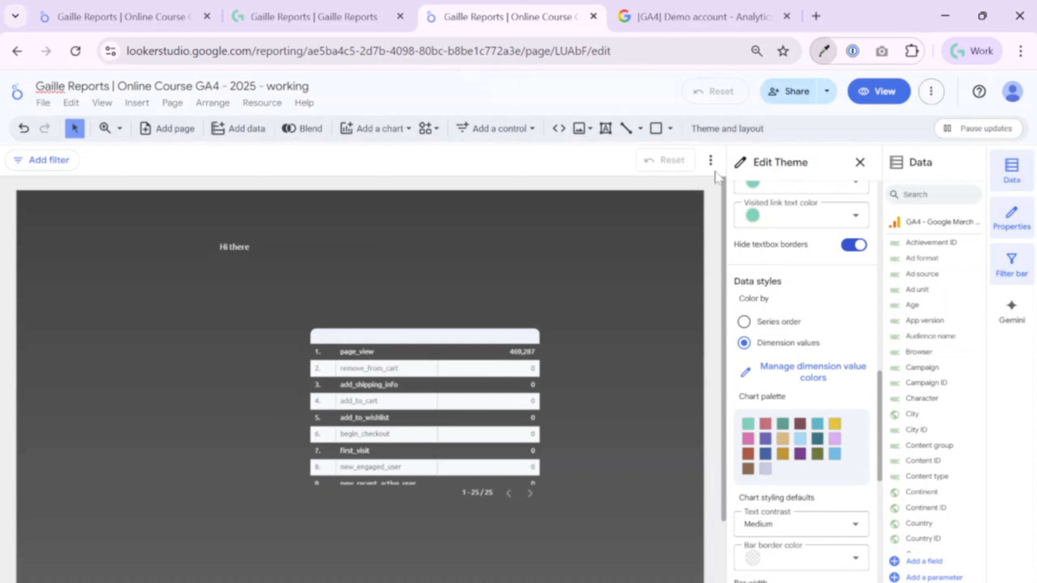
Copy the pale mint #aad9ce from the Eye Dropper palette and set it as the fifth chart palette color
click(824, 51)
click(638, 227)
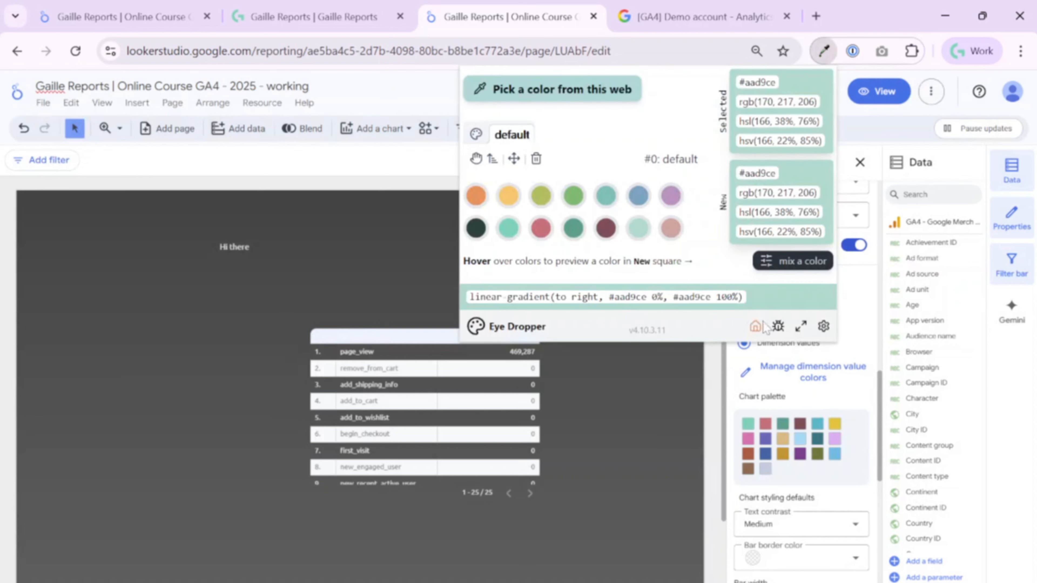
click(747, 86)
click(807, 433)
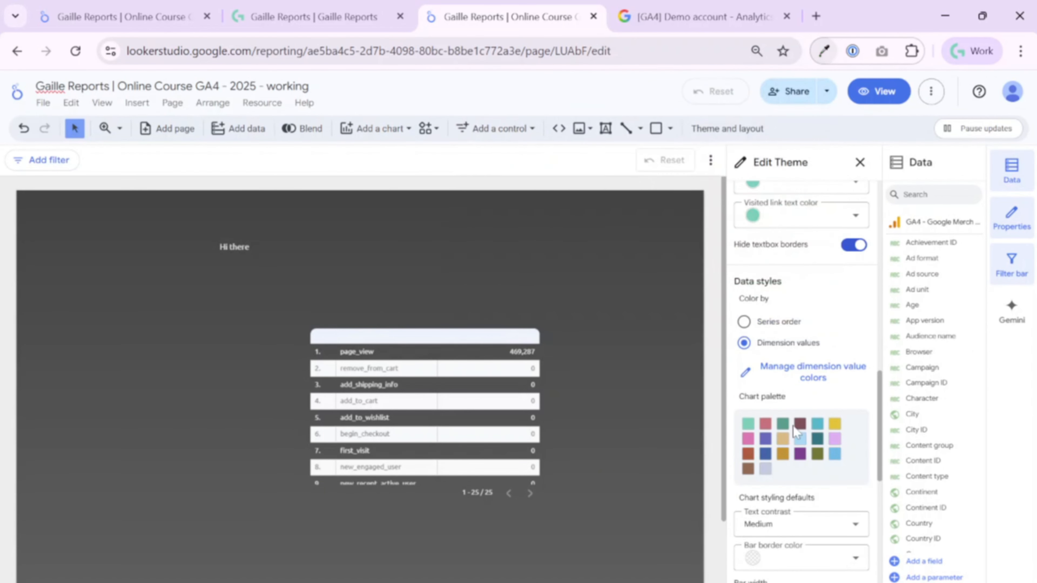
click(818, 426)
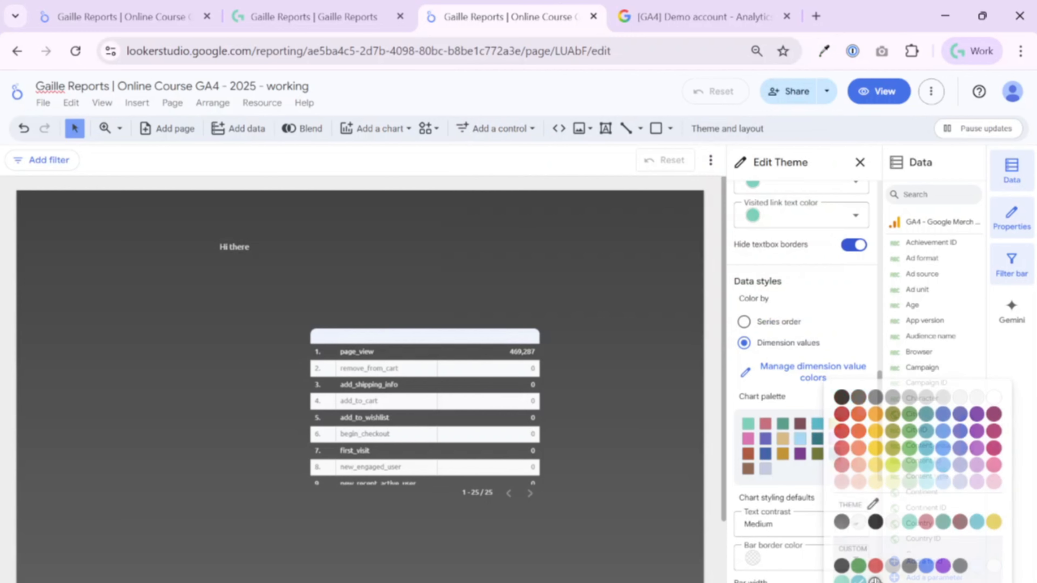
click(874, 580)
text(#aad9ce)
click(621, 461)
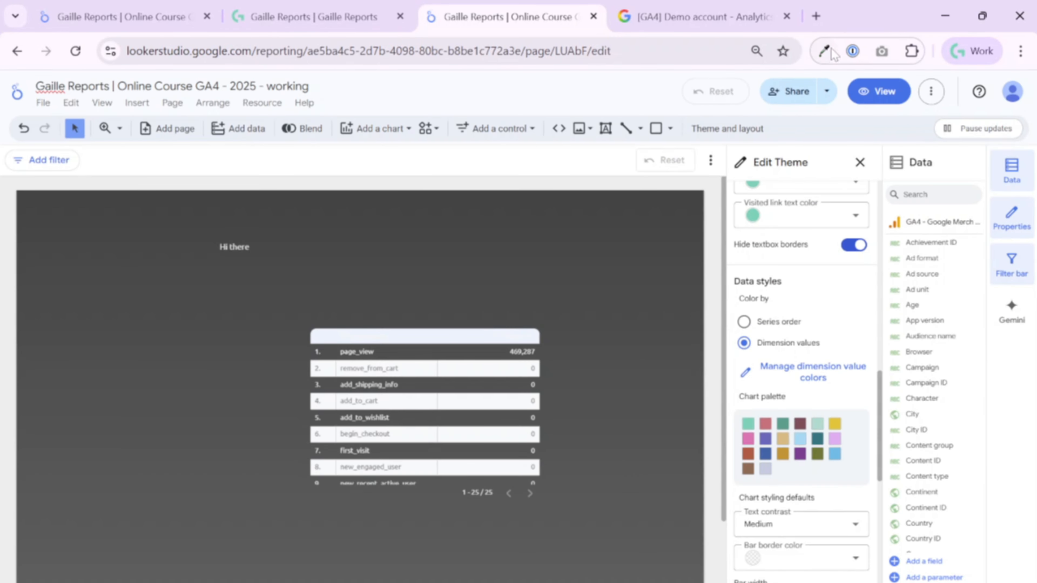
Copy the dusty pink #d7a49f from the Eye Dropper palette and set it as the sixth chart palette color
click(824, 51)
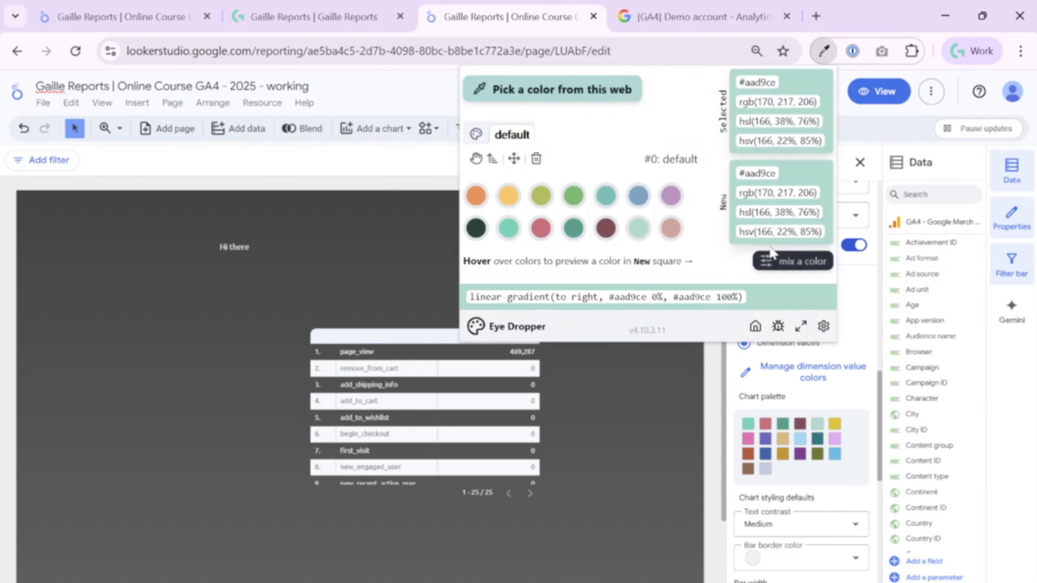
click(670, 228)
click(759, 85)
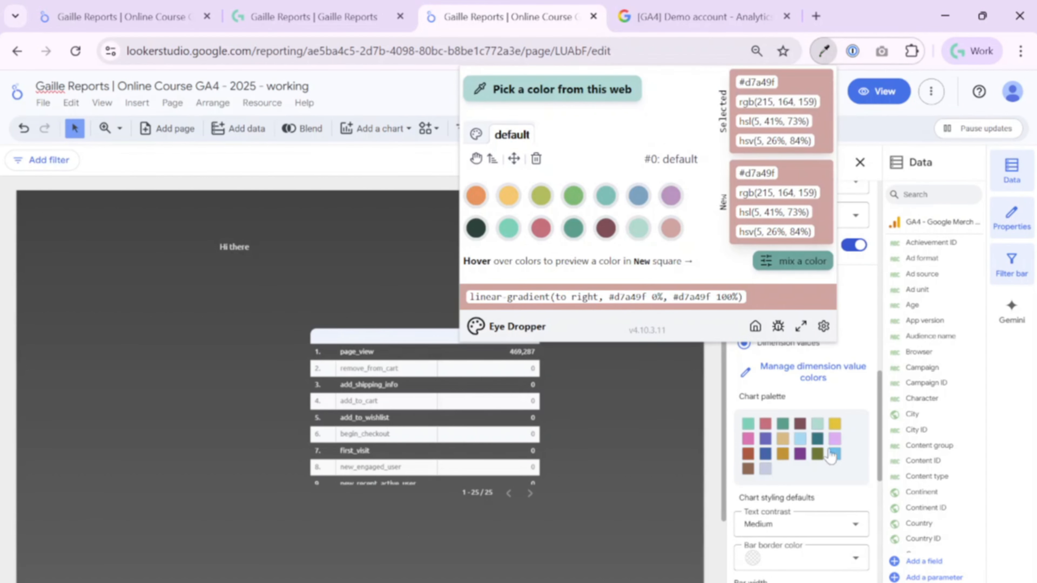
click(837, 425)
click(890, 578)
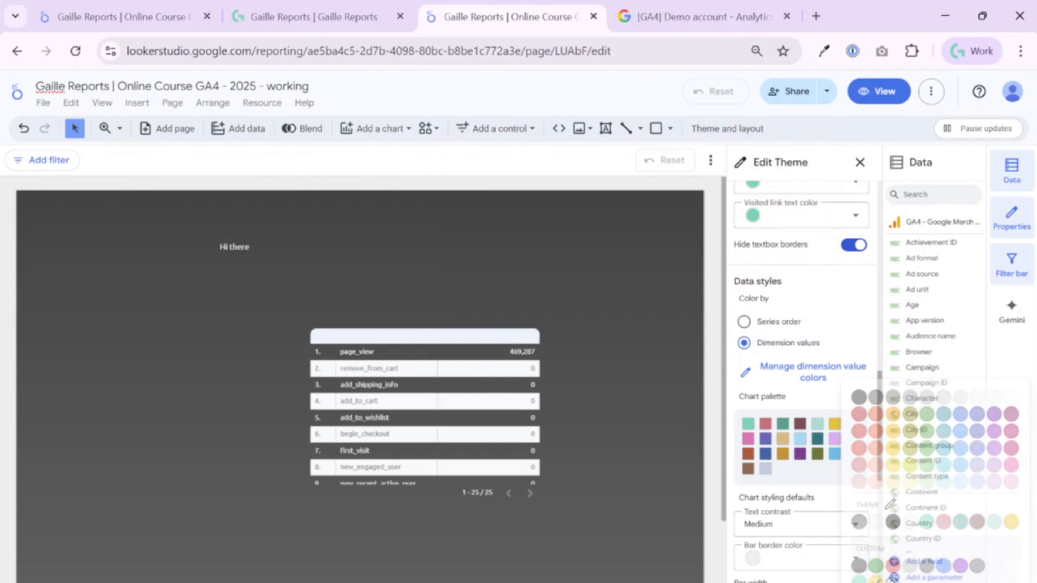
text(#d7a49f)
click(627, 461)
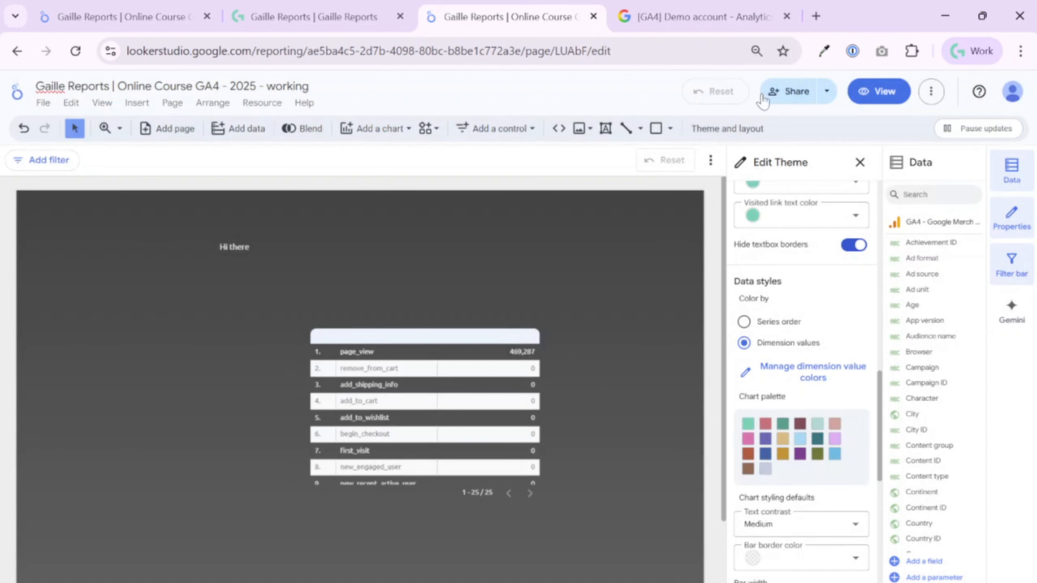
Copy the dark green #28423b from the Eye Dropper palette and set it as the seventh chart palette color
click(824, 51)
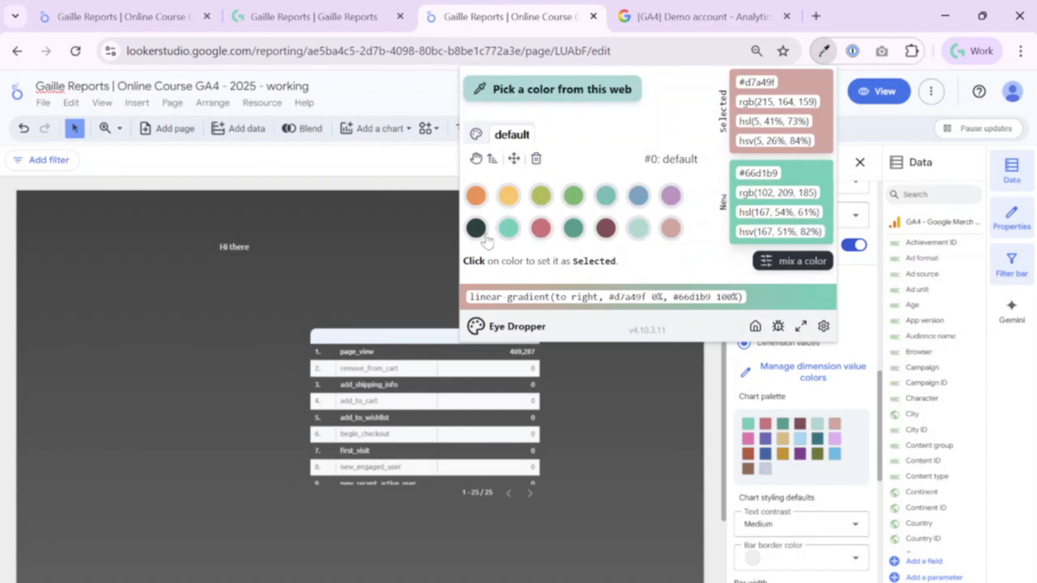
click(474, 231)
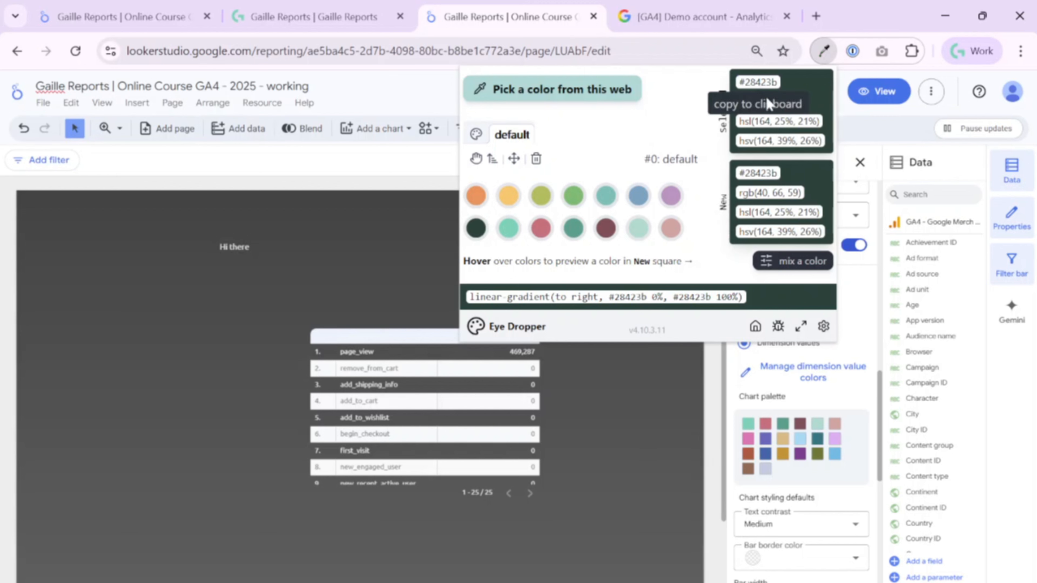
click(750, 440)
click(806, 582)
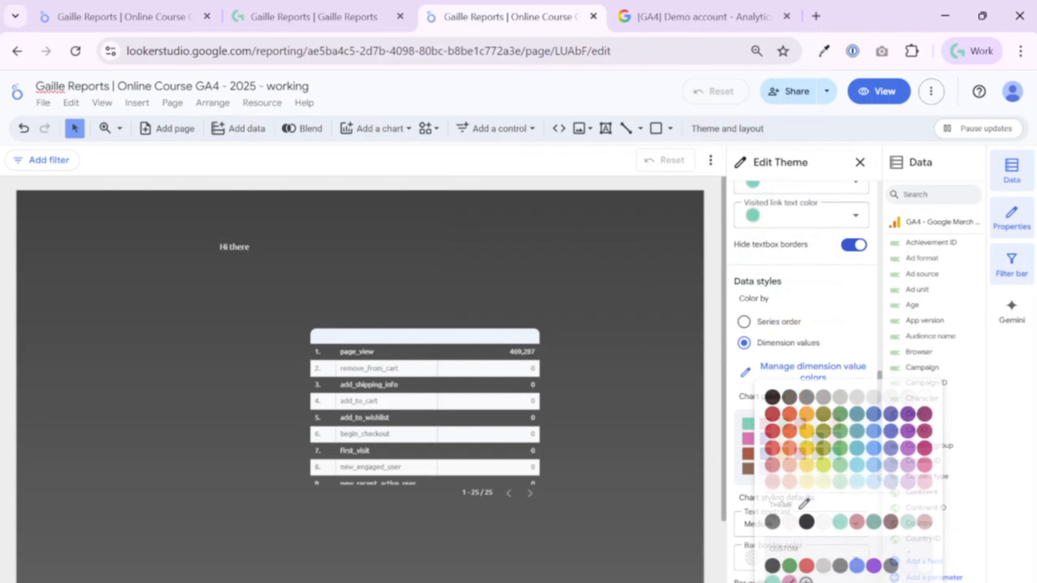
text(#28423b)
click(647, 466)
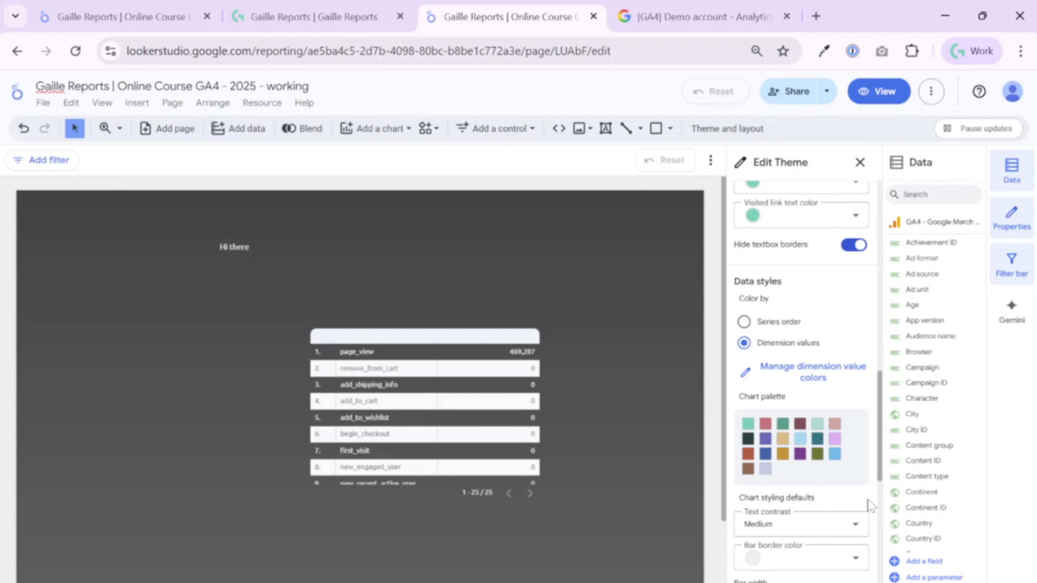
Move the event table slightly up and left, convert it to a column chart, and widen it to the right
scroll(847, 487, down, 2)
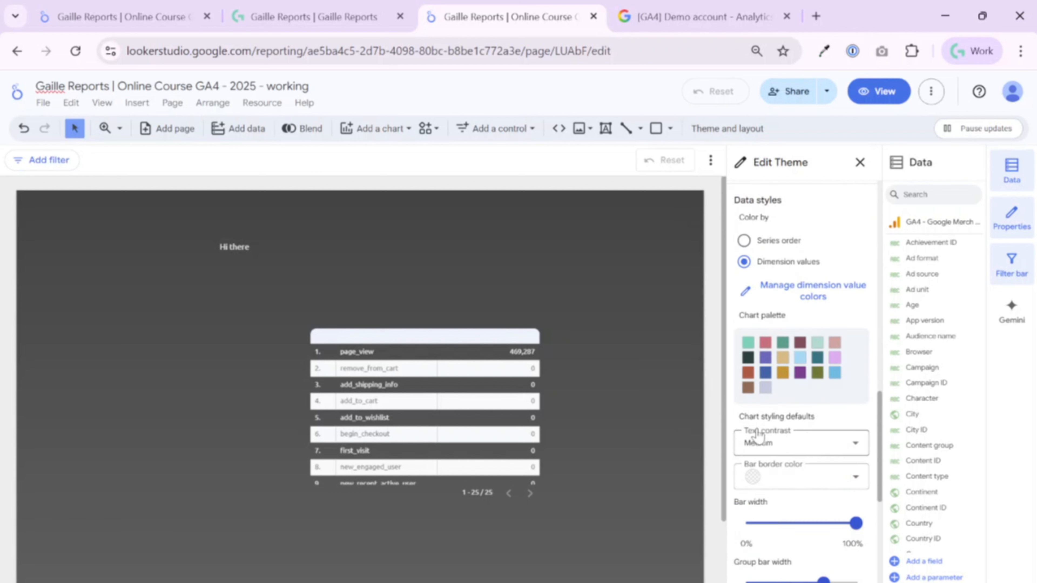
scroll(790, 449, down, 4)
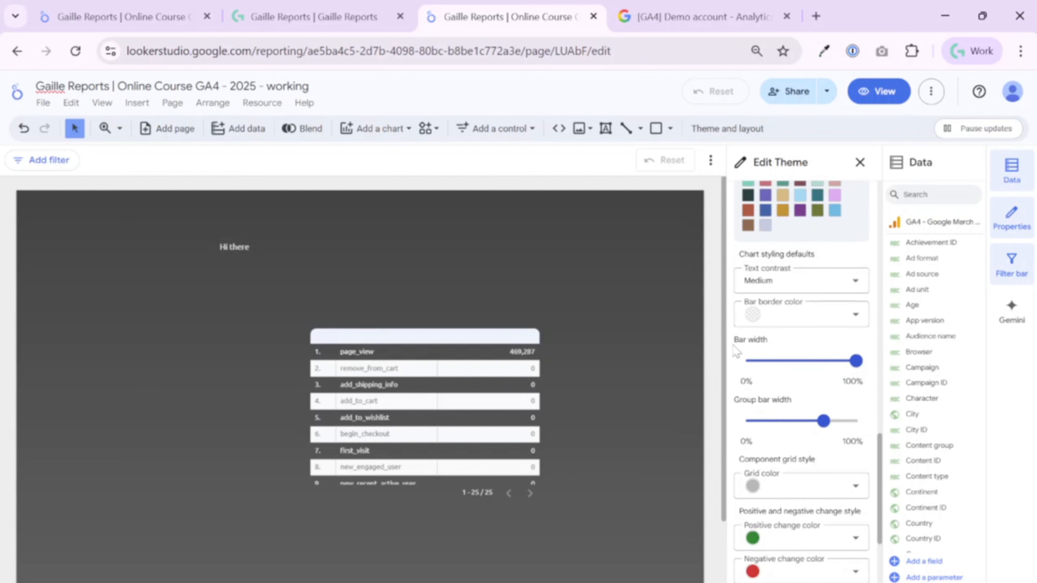
drag(423, 384, 372, 364)
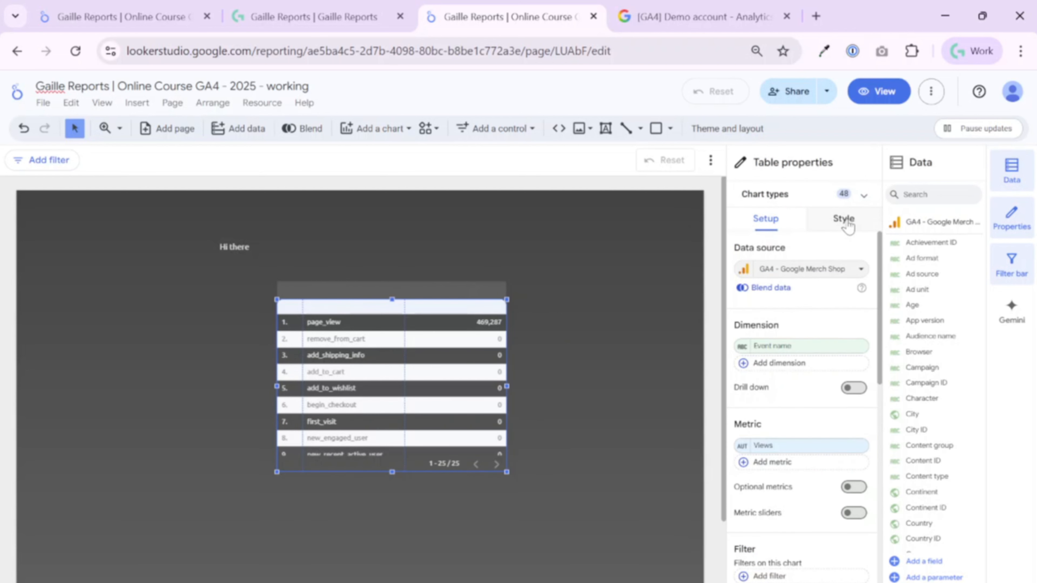
click(863, 192)
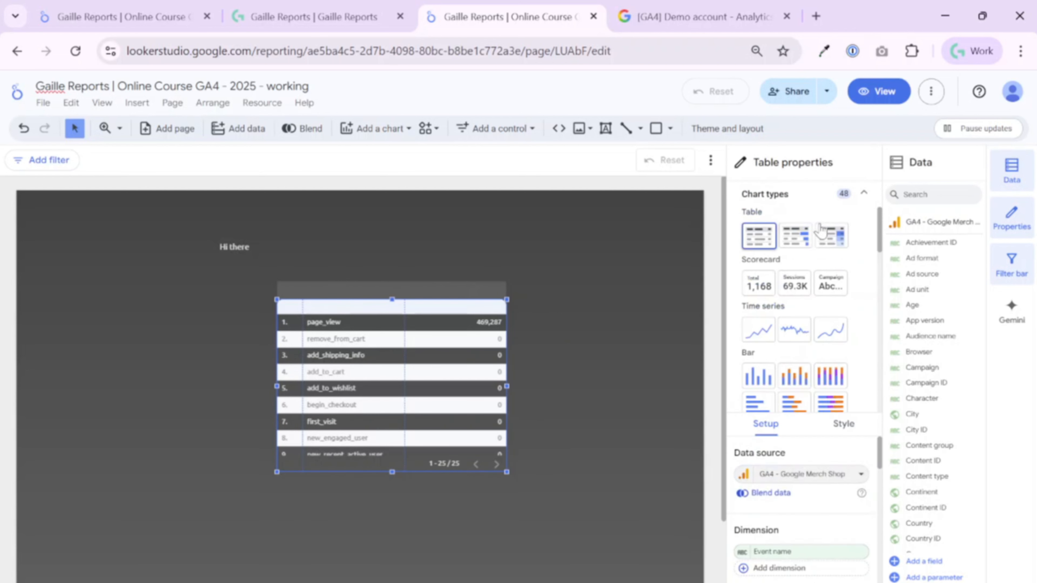
click(757, 384)
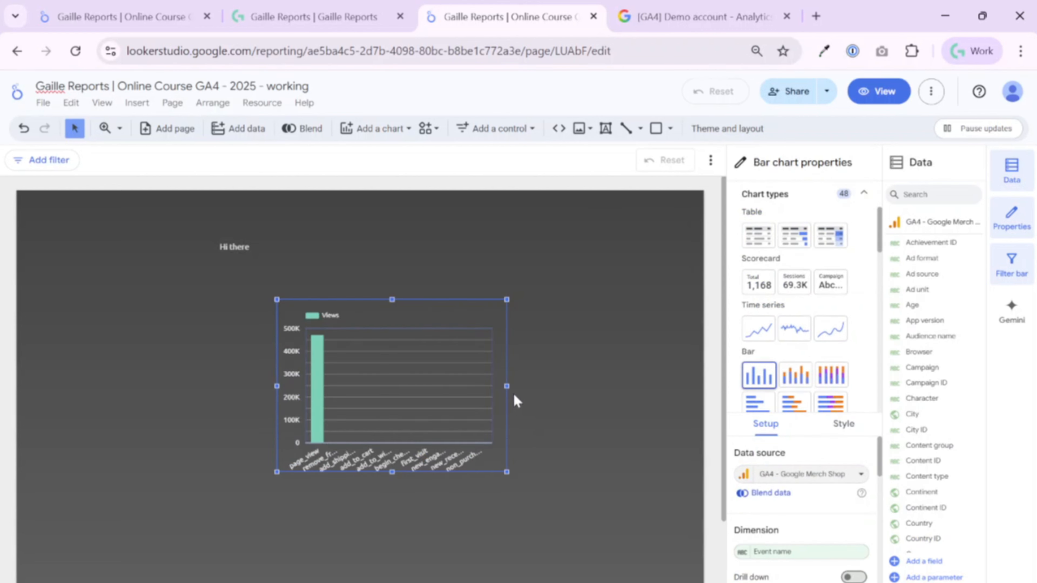
drag(508, 385, 595, 386)
Replace the column chart's dimension with Session source / medium
scroll(813, 474, down, 3)
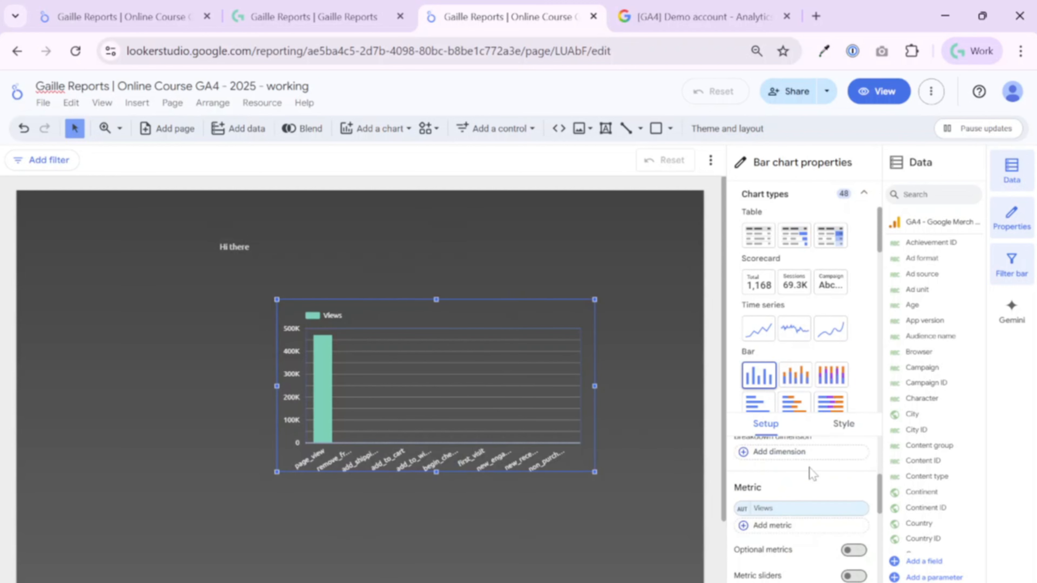
click(864, 193)
scroll(800, 327, up, 5)
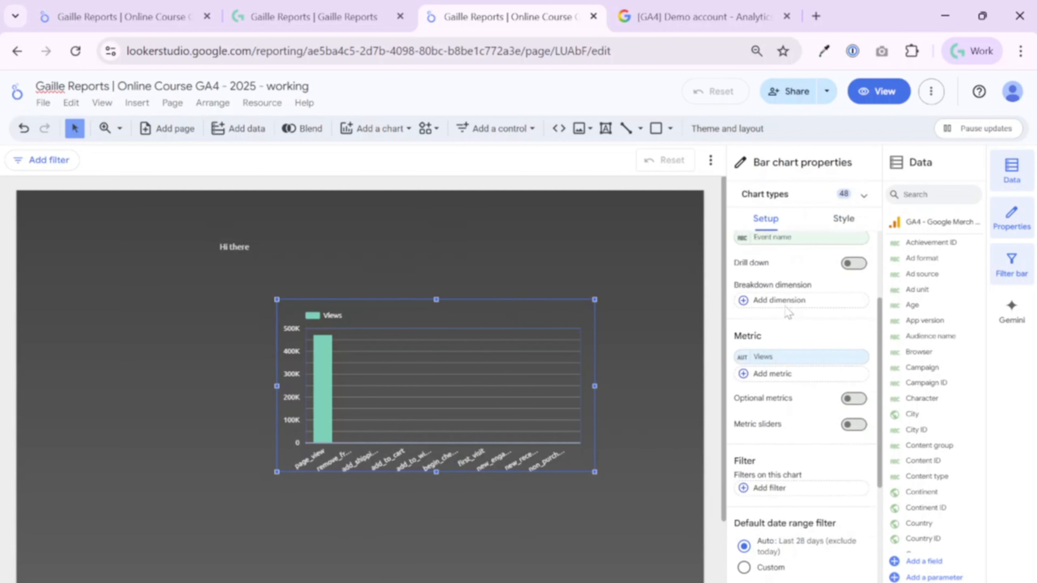
click(781, 348)
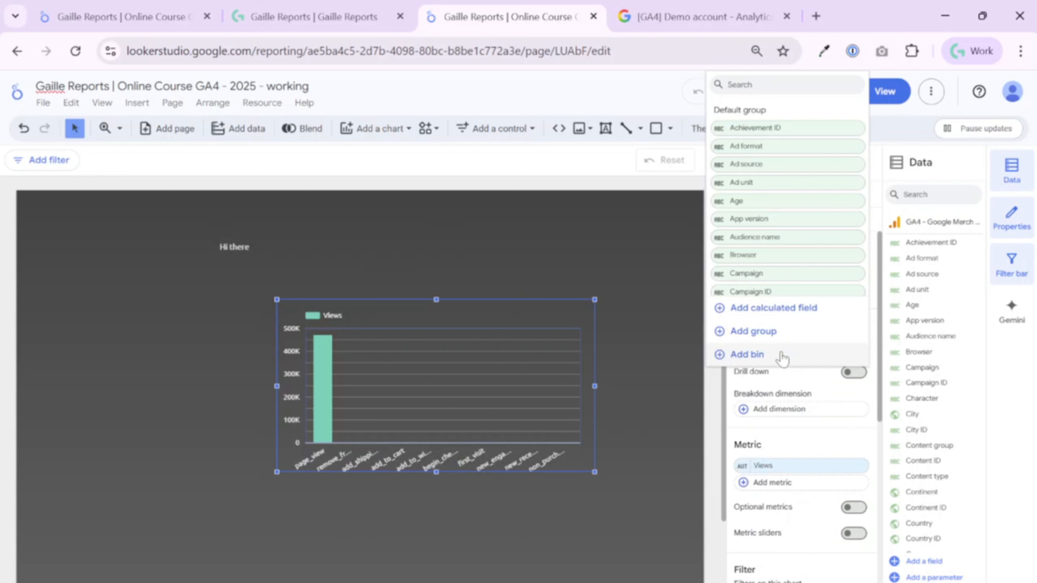
text(source)
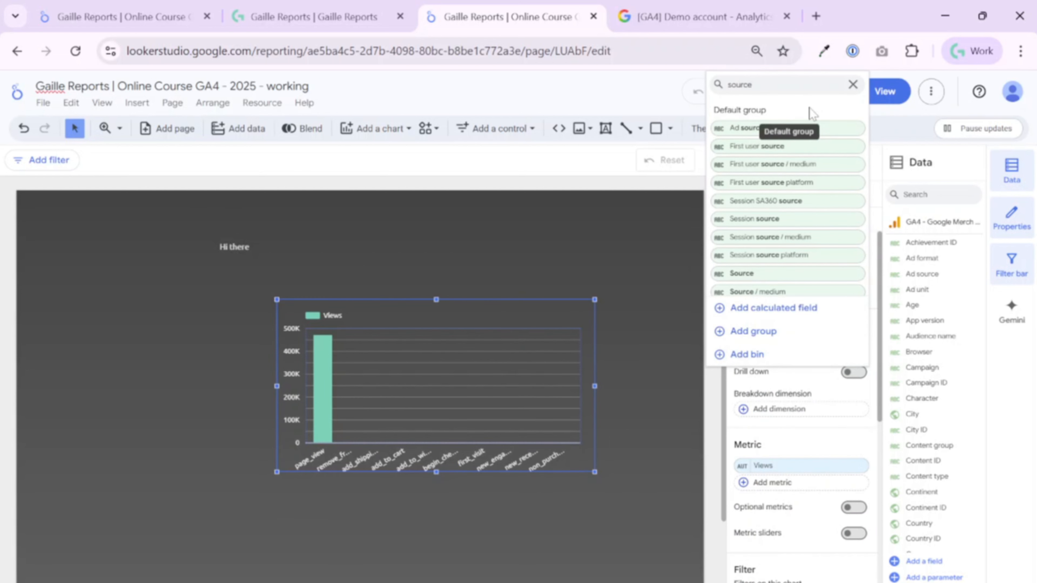
click(830, 241)
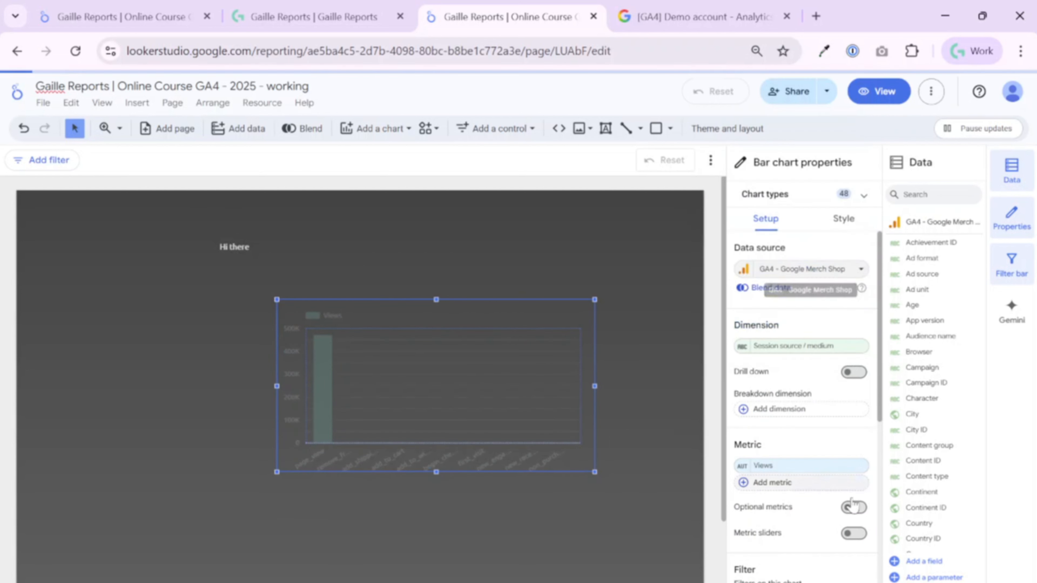
Replace the column chart's metric with Sessions and widen the chart to the left
click(795, 467)
text(a)
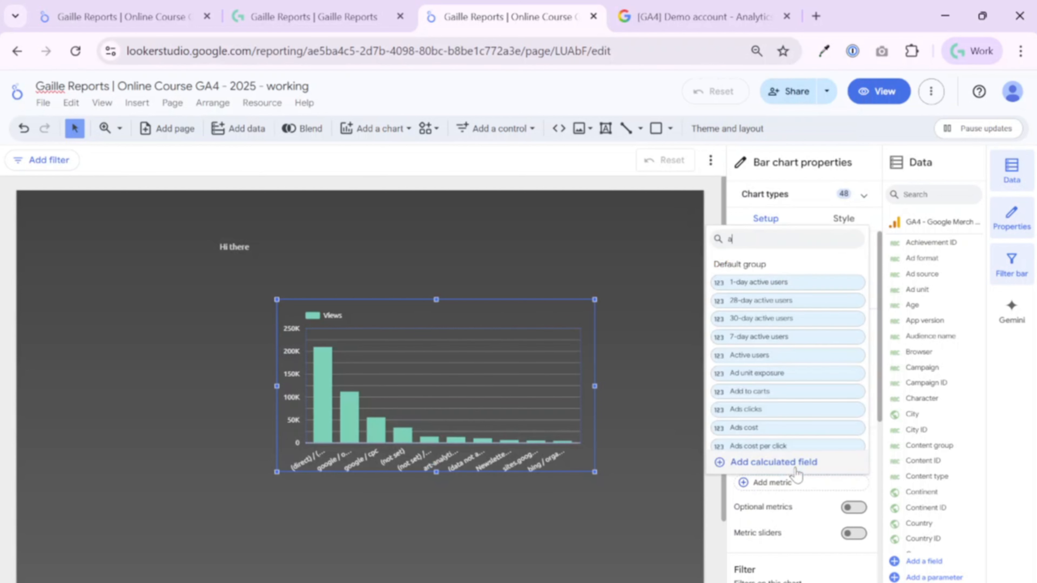
text(ewesessions)
click(796, 302)
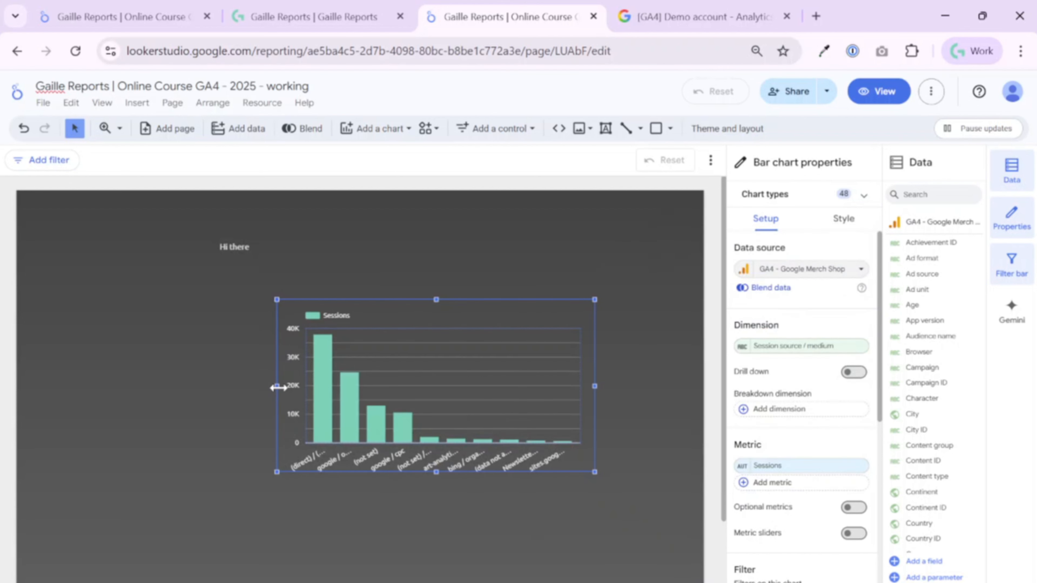
drag(277, 386, 198, 402)
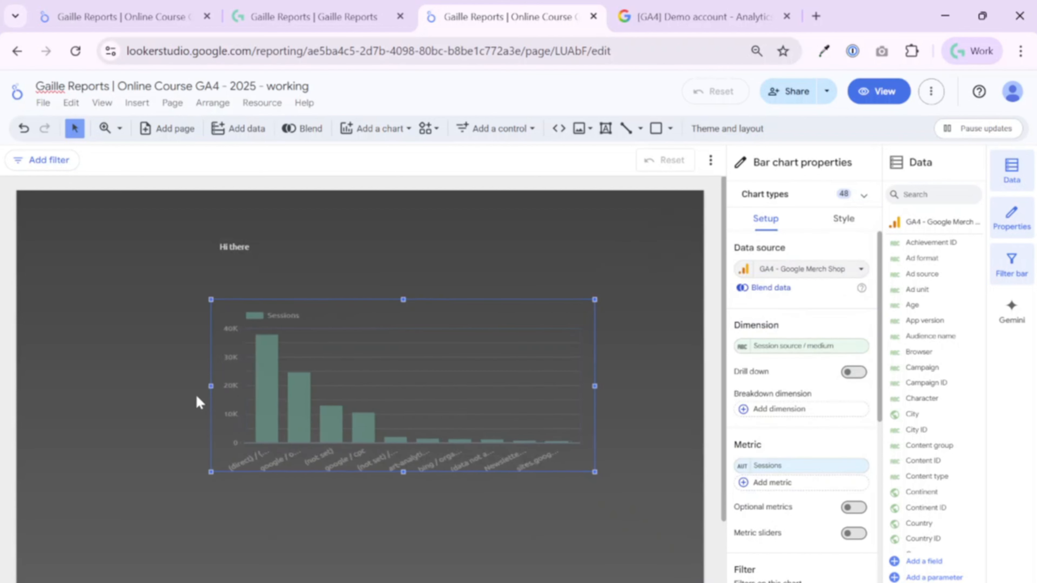
Customize the theme's chart styling defaults by lowering the group bar width to 22%, and check the column chart
click(731, 128)
click(833, 233)
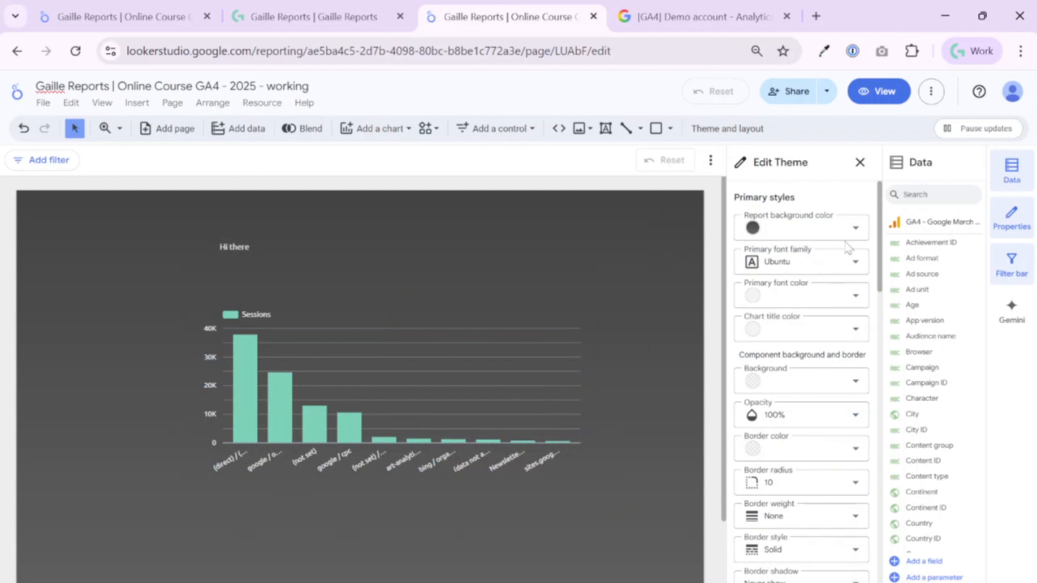
scroll(833, 367, down, 5)
scroll(833, 390, down, 10)
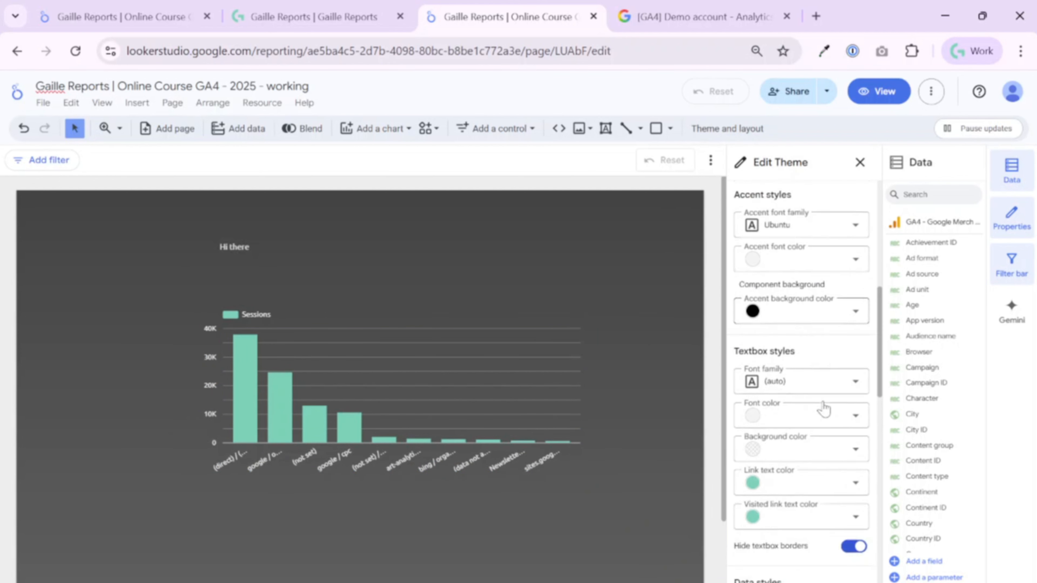
scroll(822, 439, down, 6)
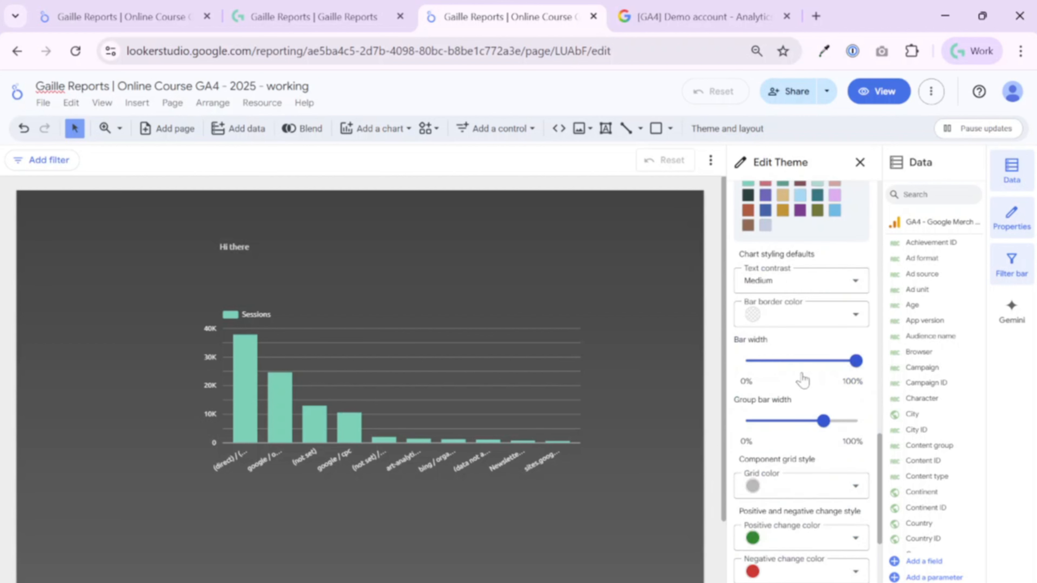
mouse_move(856, 361)
mouse_down()
mouse_move(791, 365)
mouse_move(857, 369)
mouse_up()
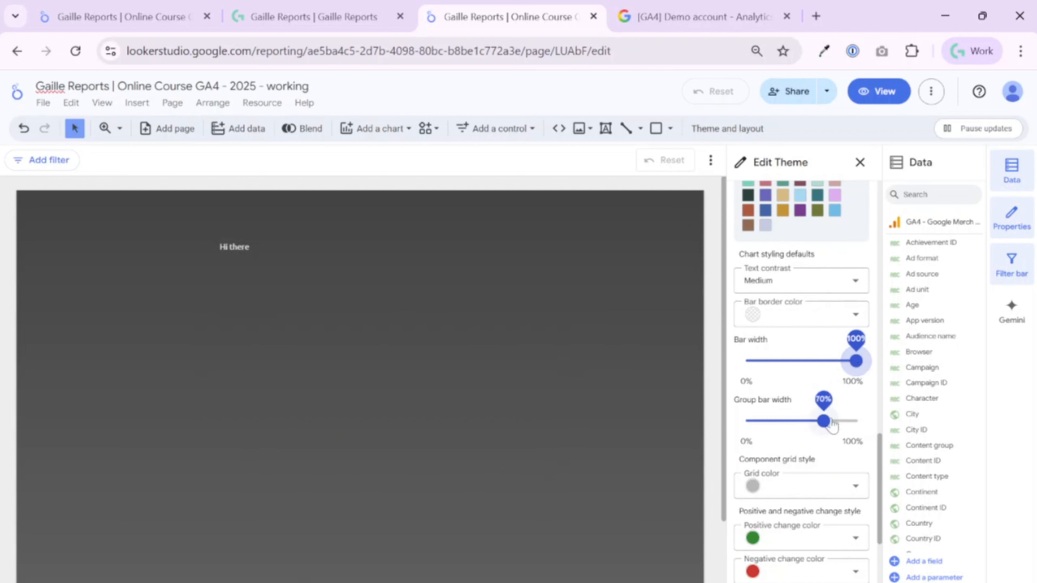
drag(823, 422, 763, 432)
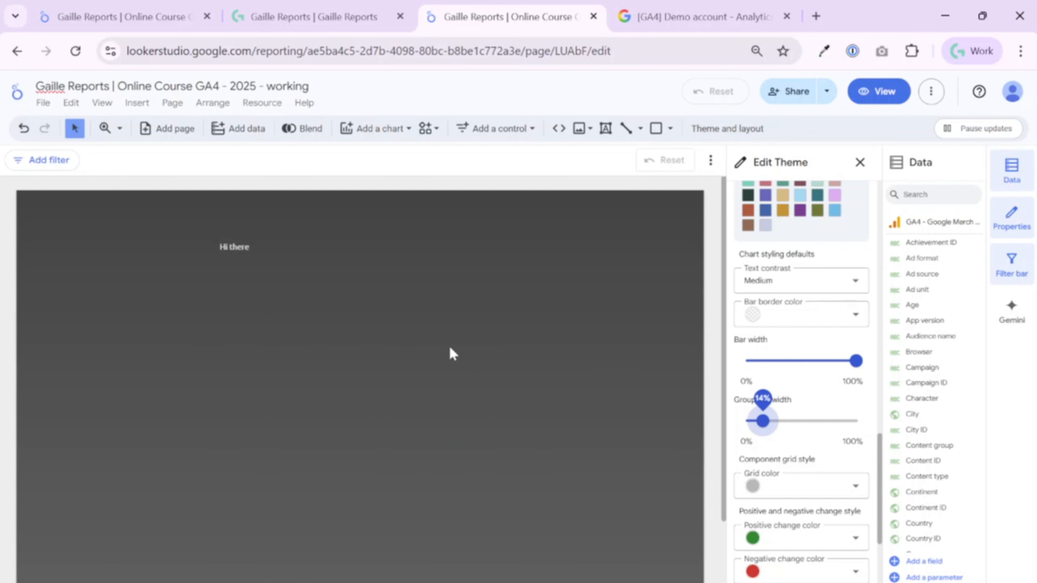
drag(764, 423, 774, 429)
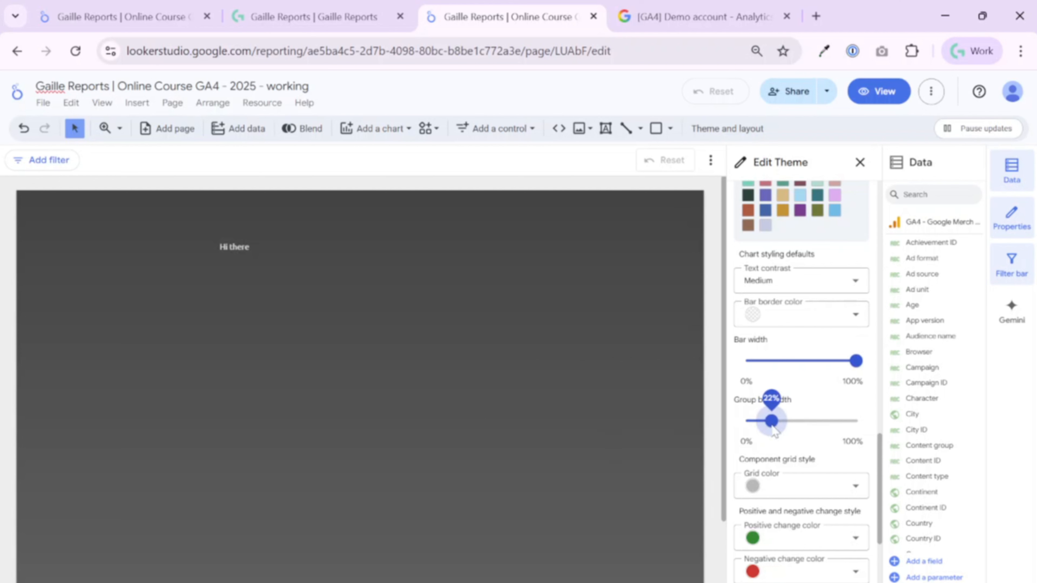
click(254, 336)
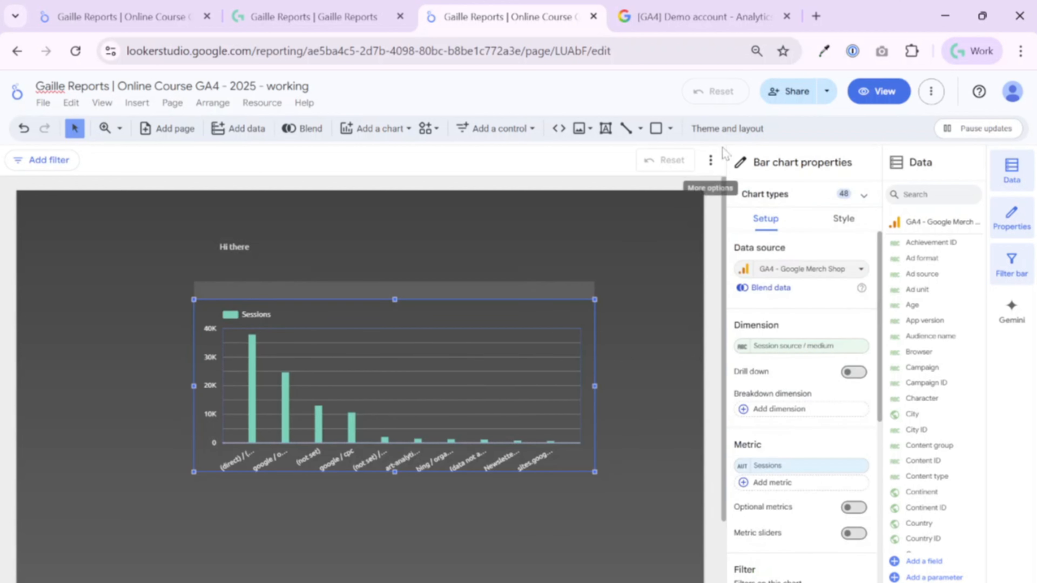
Set the theme's default bar width to 80% and group bar width to 90%
click(727, 129)
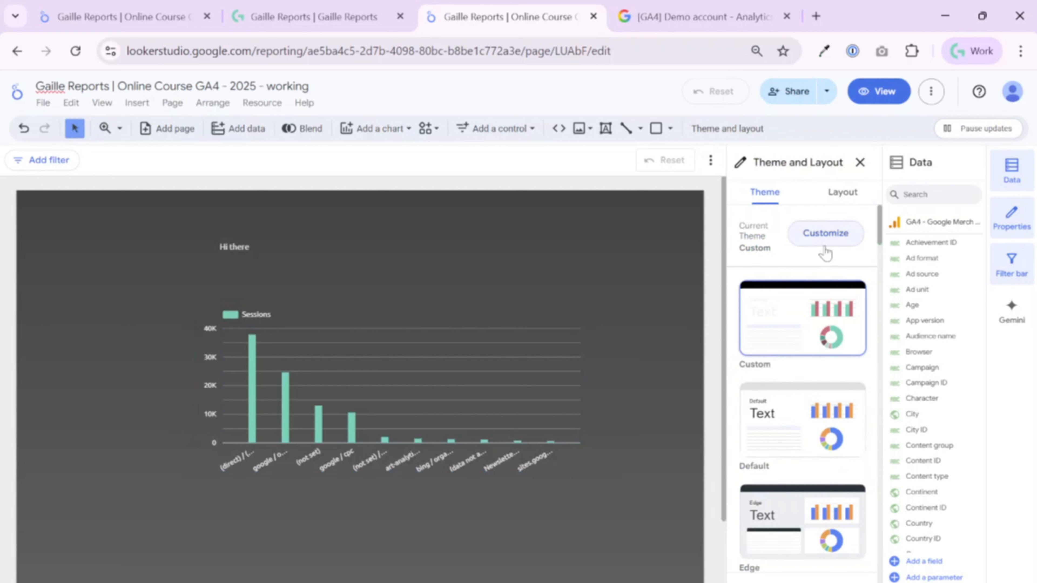
click(825, 245)
scroll(817, 450, down, 10)
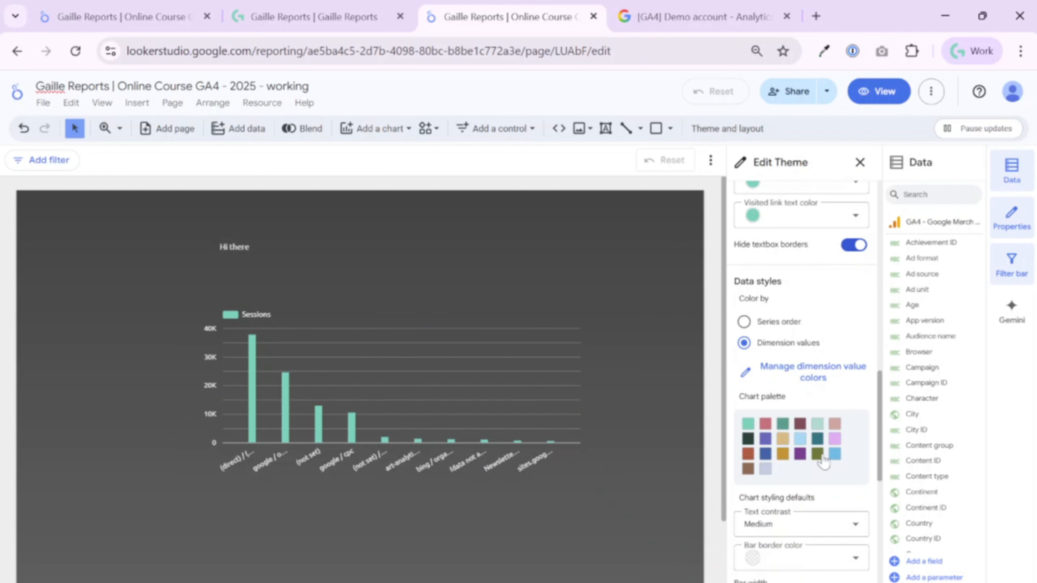
scroll(824, 462, down, 4)
click(831, 450)
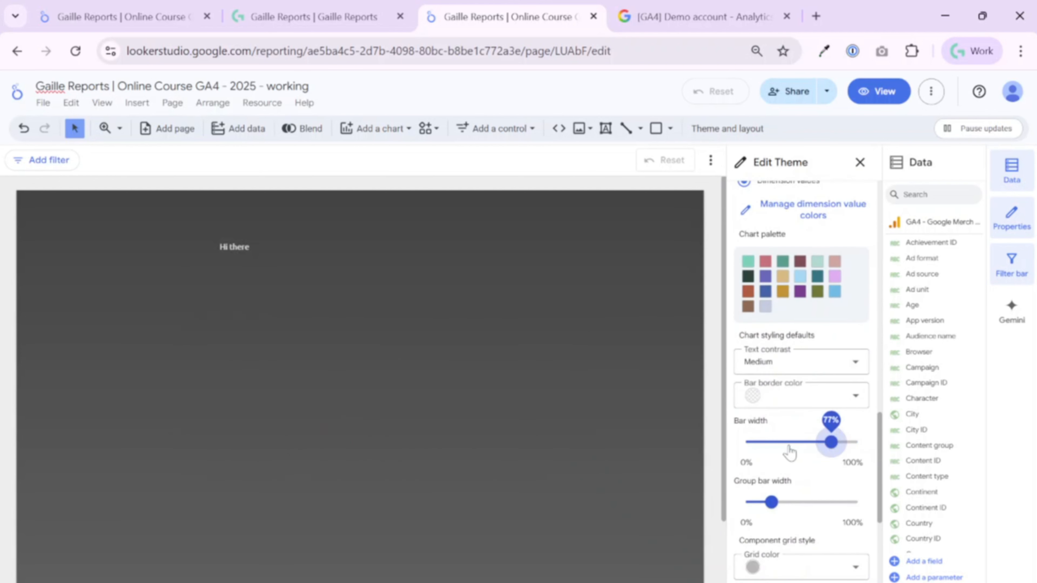
click(839, 503)
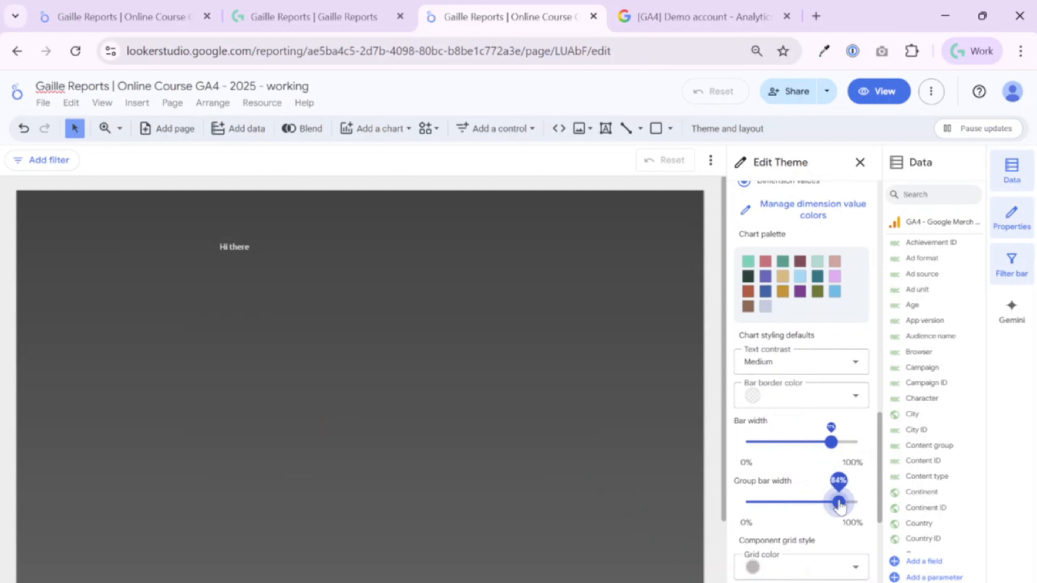
click(849, 505)
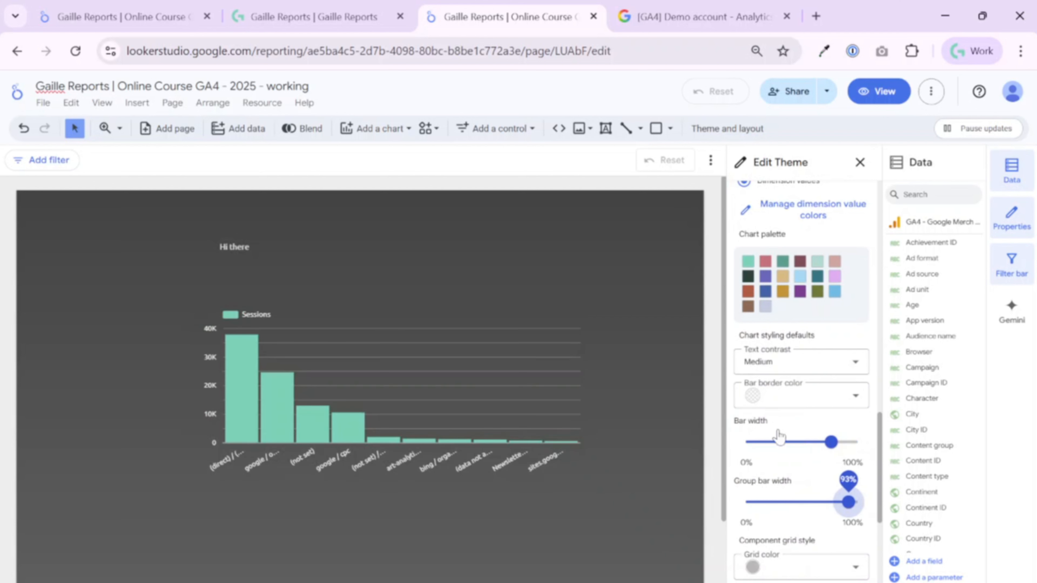
click(844, 504)
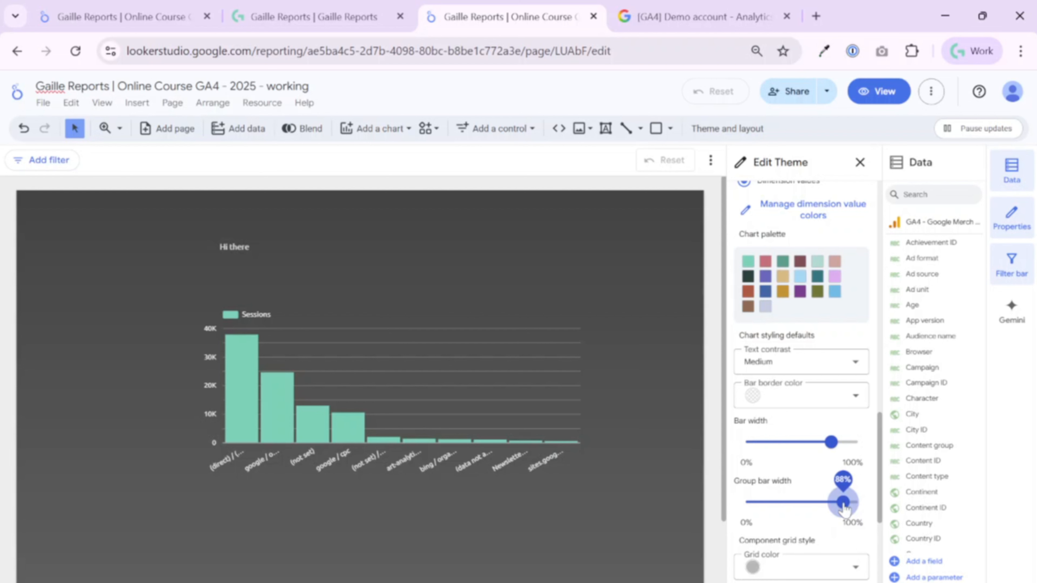
drag(844, 505, 845, 505)
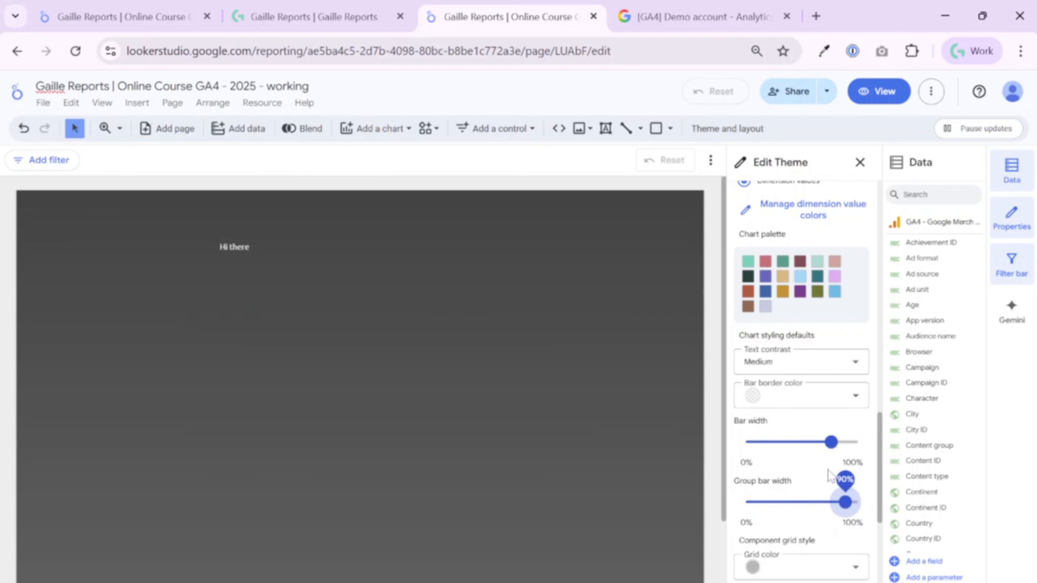
mouse_move(832, 450)
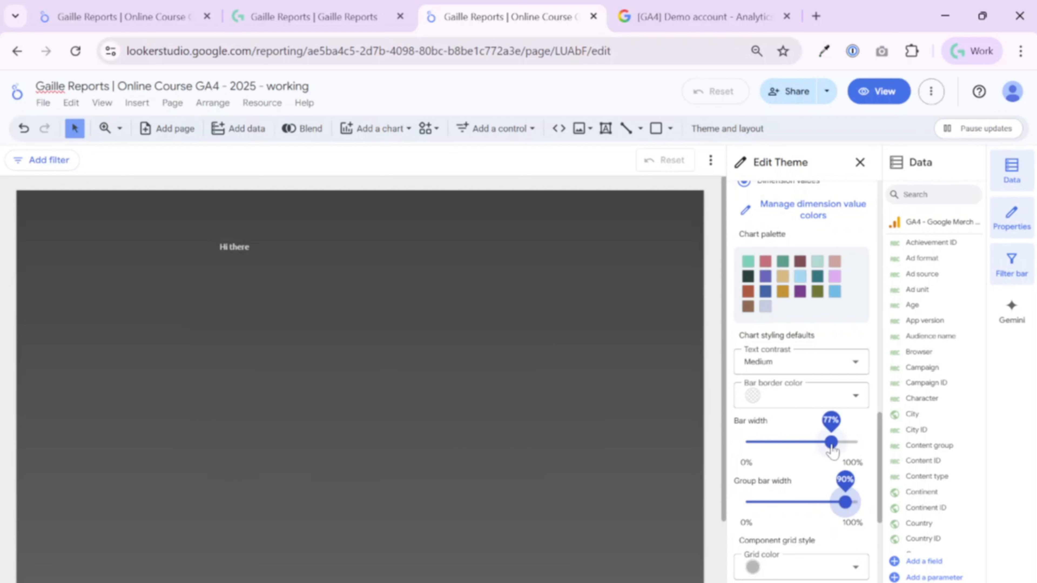
drag(833, 450, 835, 449)
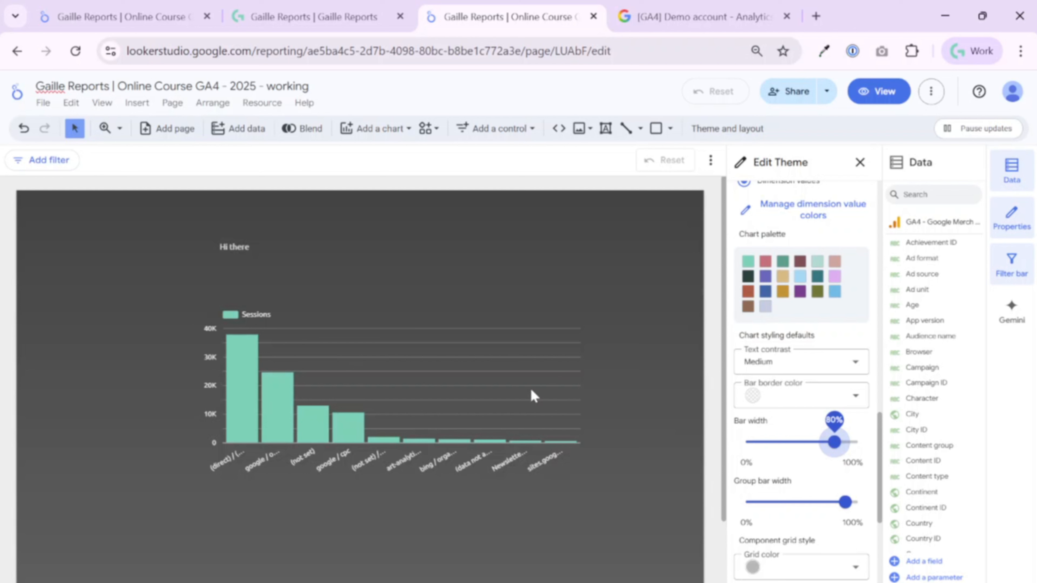
Set the theme's component grid color to transparent
scroll(824, 557, down, 2)
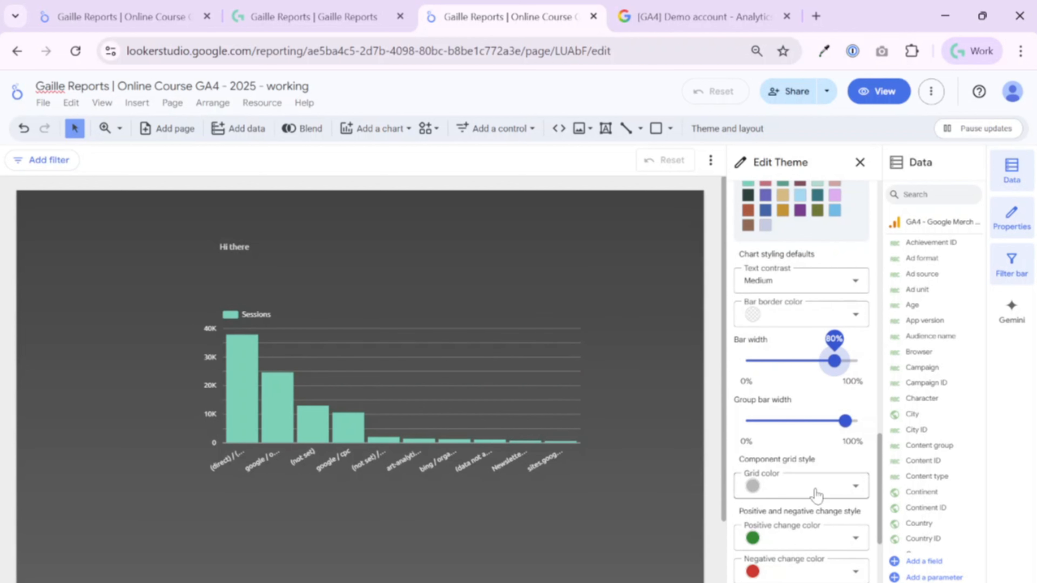
click(786, 506)
click(883, 415)
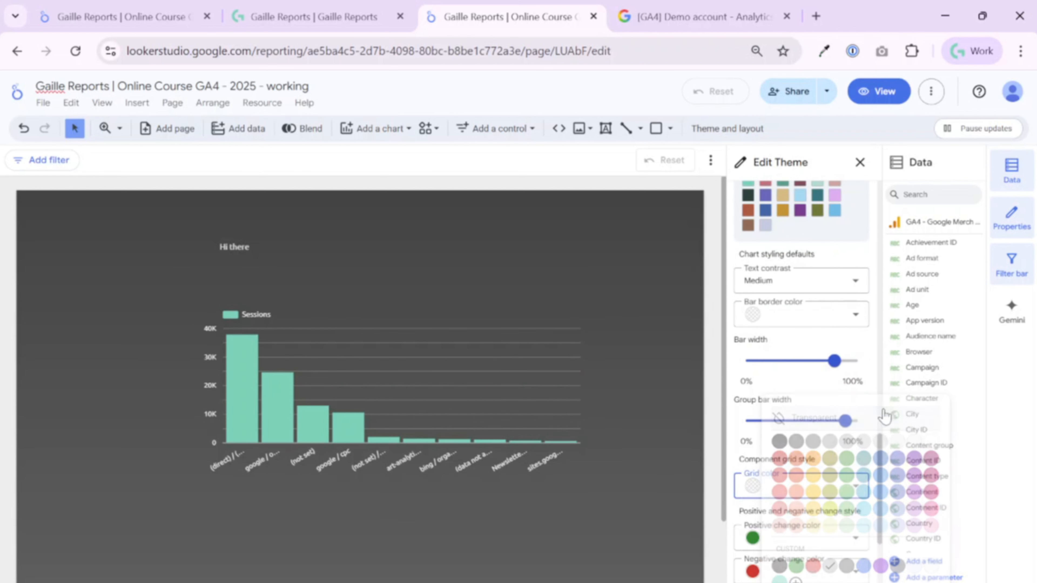
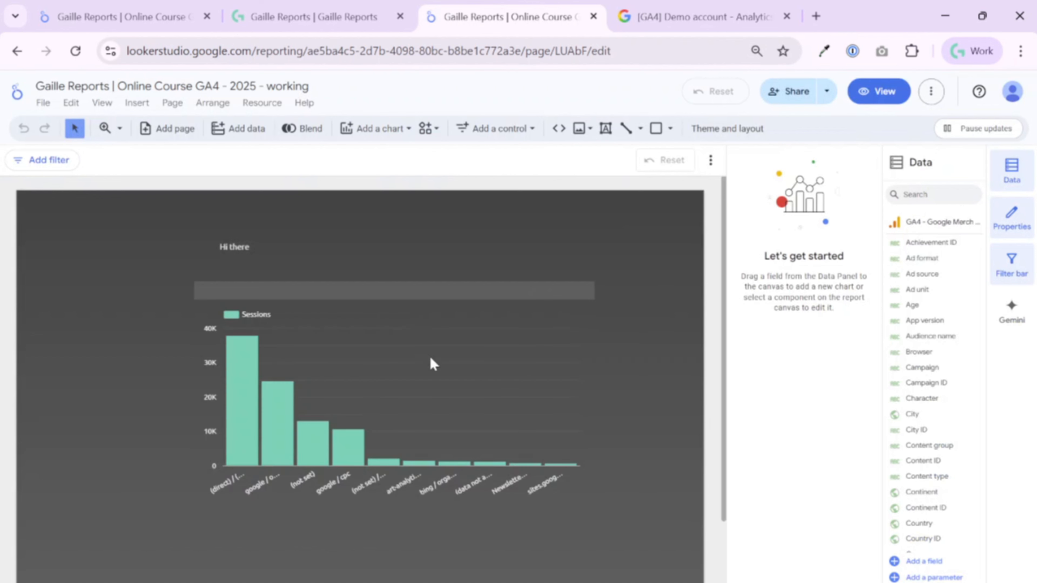
Copy the mint green #66d1b9 from the Eye Dropper palette and set it as the theme's positive change color
click(512, 354)
click(714, 132)
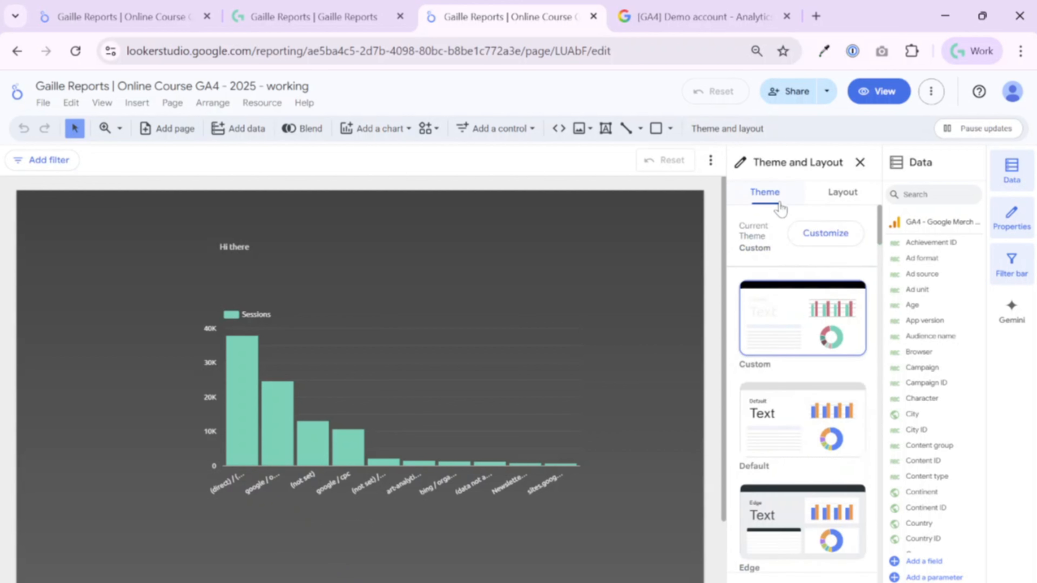
click(825, 233)
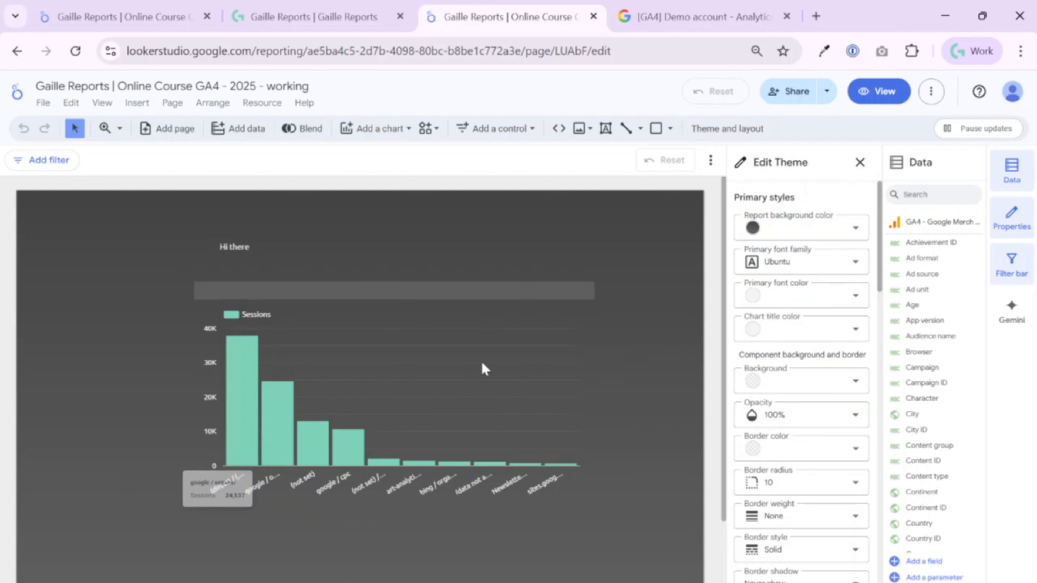
scroll(850, 507, down, 5)
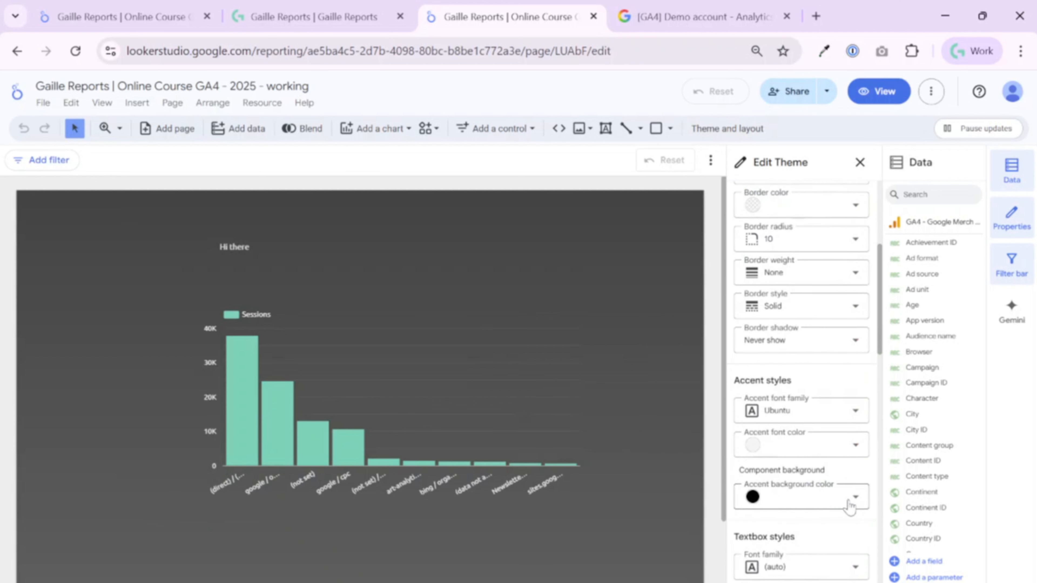
scroll(850, 507, down, 8)
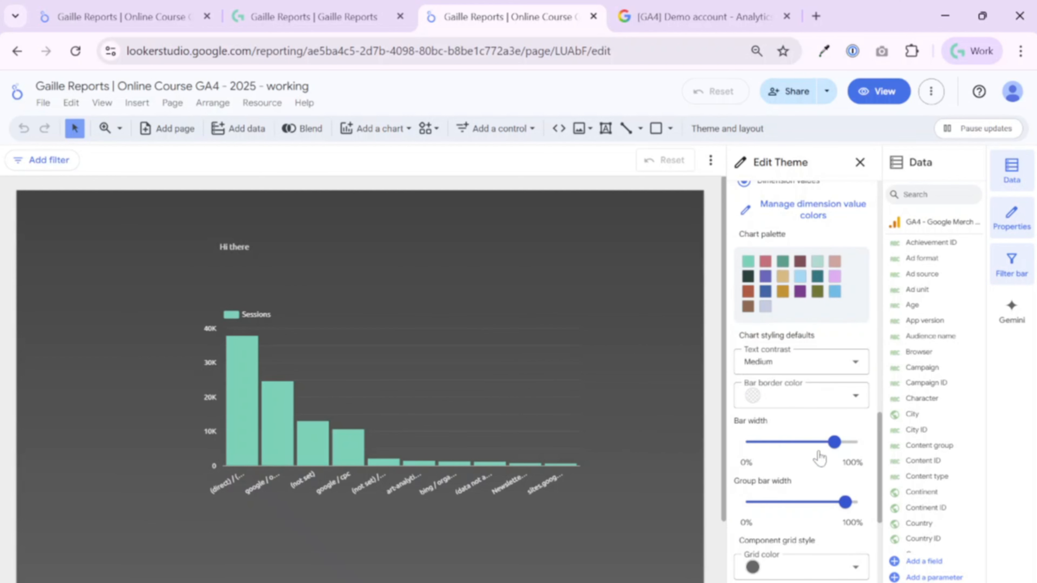
scroll(820, 458, down, 4)
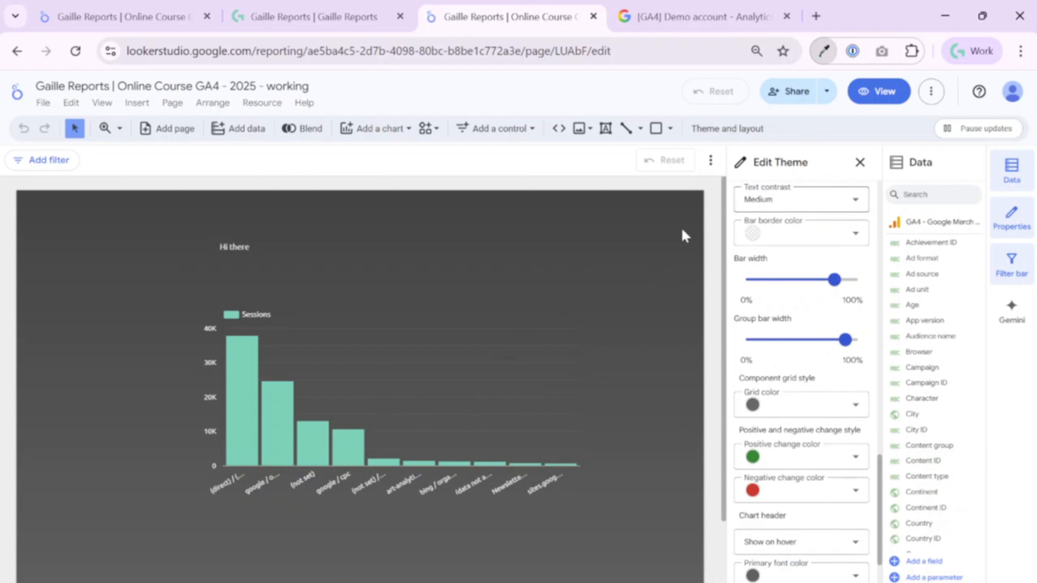
click(512, 232)
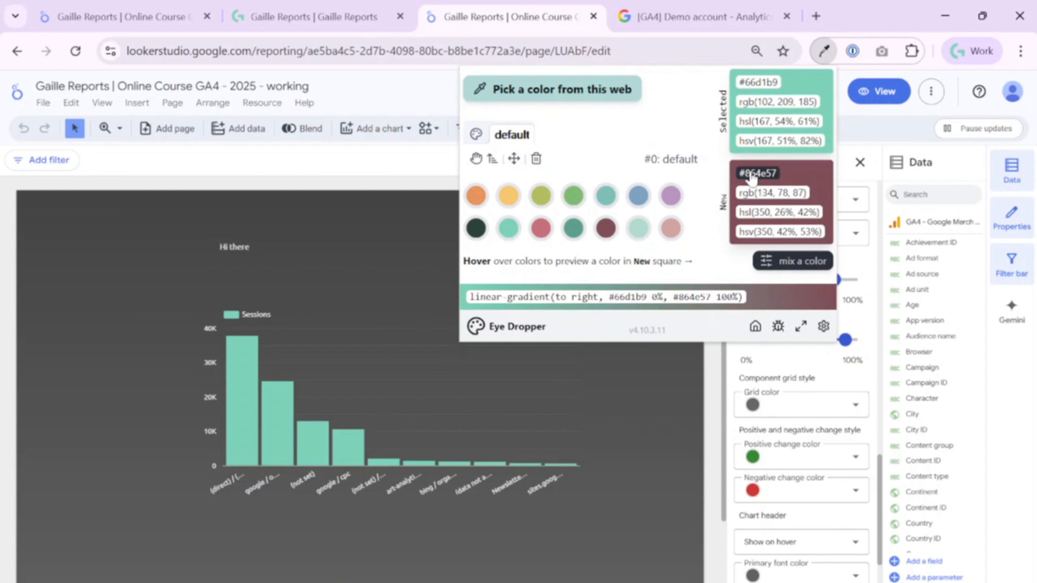
click(802, 448)
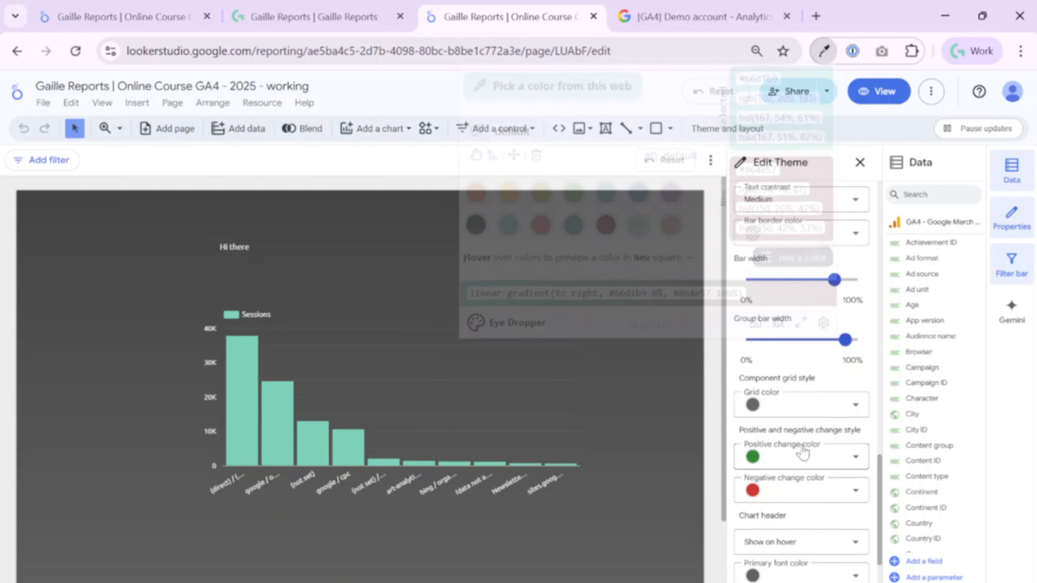
click(855, 575)
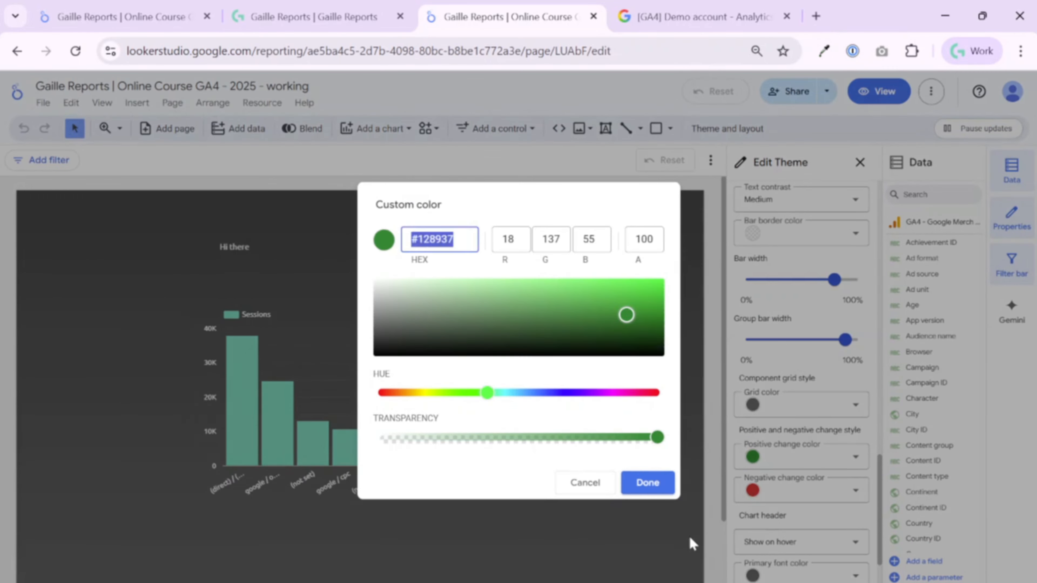
text(#66d1b9)
click(647, 482)
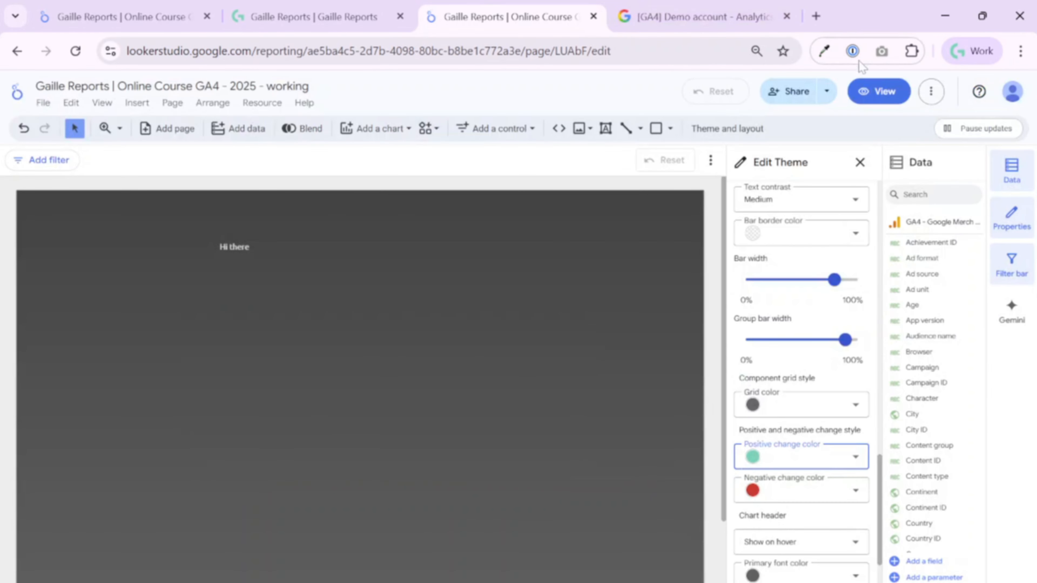
Copy the rose red #d2717a from the Eye Dropper palette and set it as the theme's negative change color
click(823, 52)
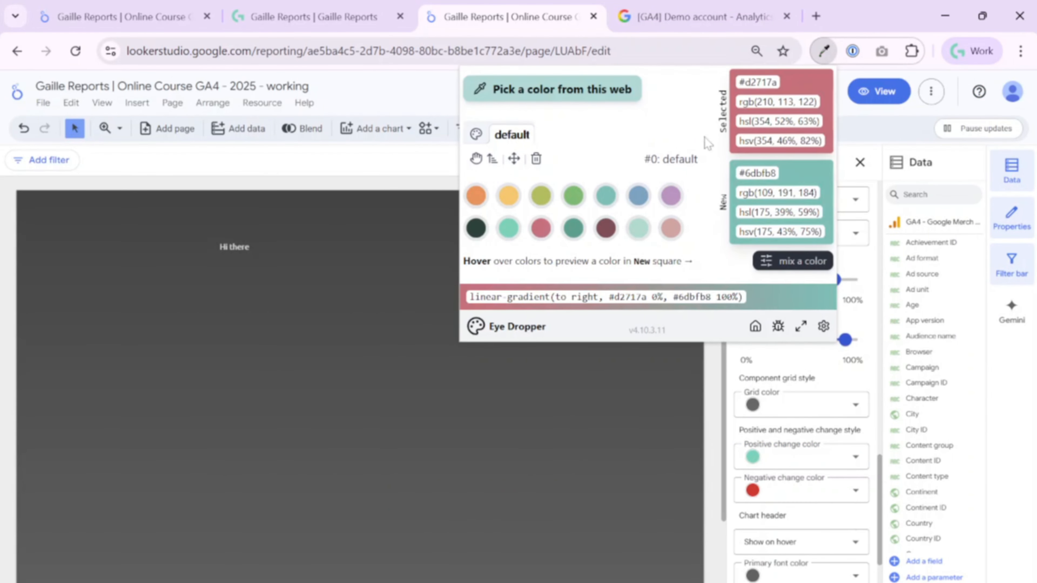
click(771, 81)
click(832, 491)
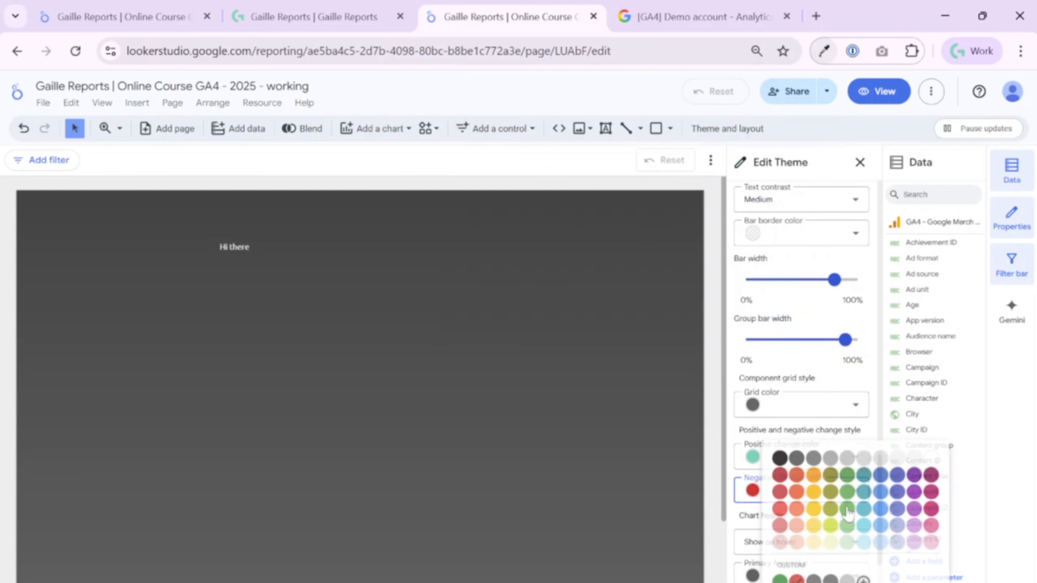
click(863, 580)
text(#d2717a)
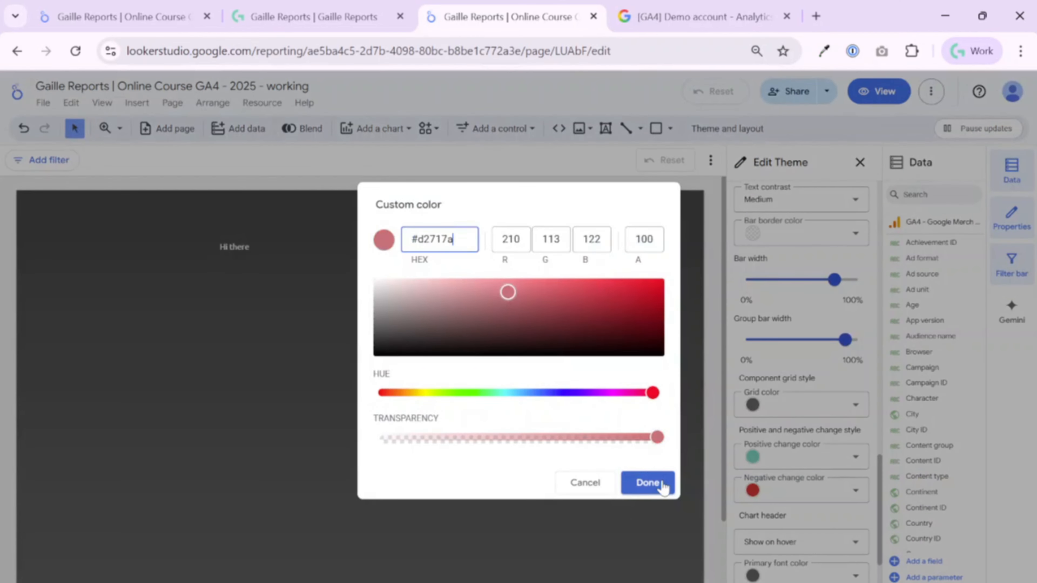
click(652, 485)
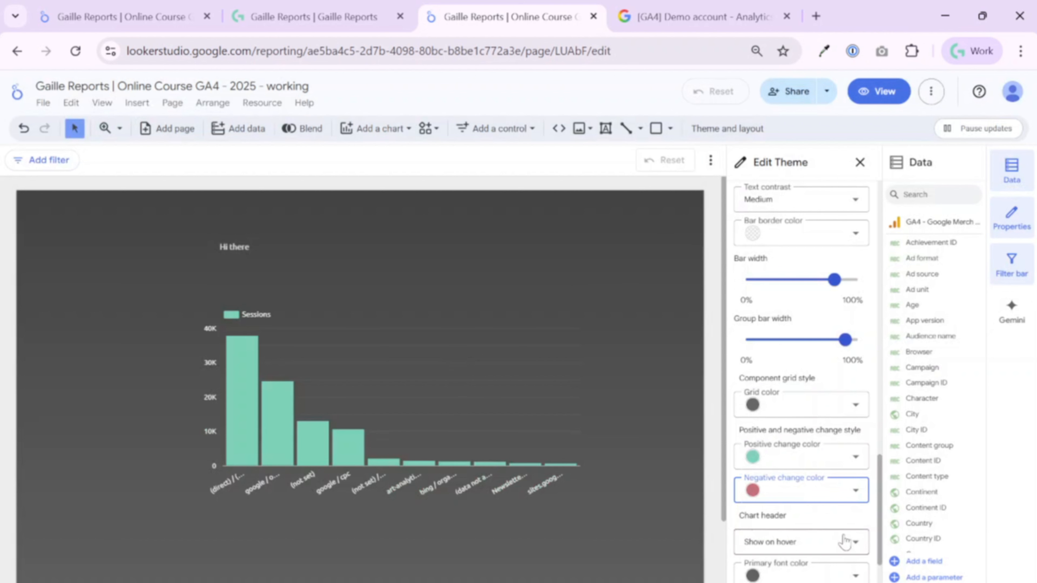
Check the theme's chart header visibility options and set the chart header's primary font color to light gray
scroll(847, 482, down, 4)
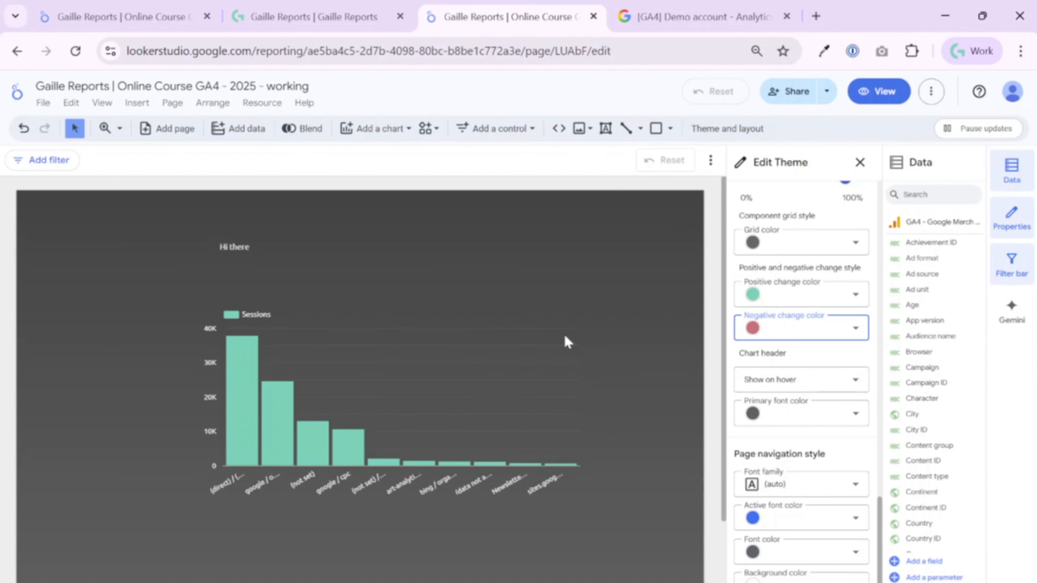
mouse_move(494, 349)
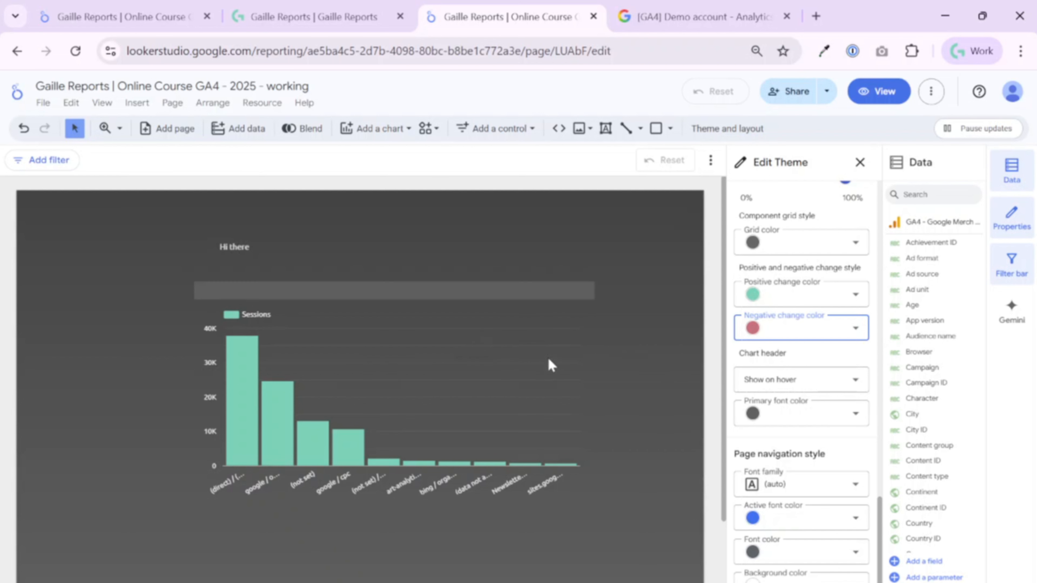
click(802, 386)
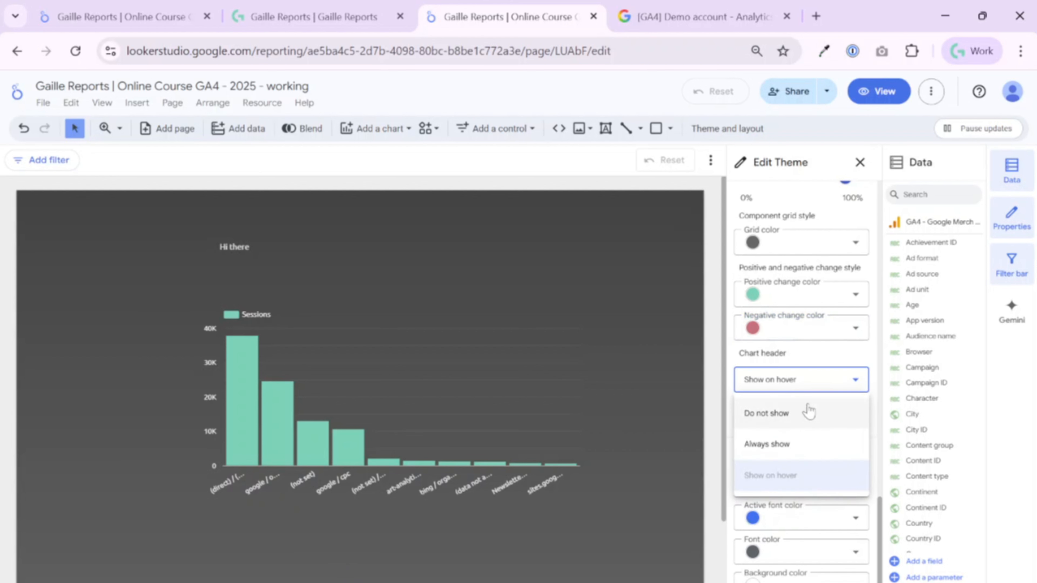
click(840, 355)
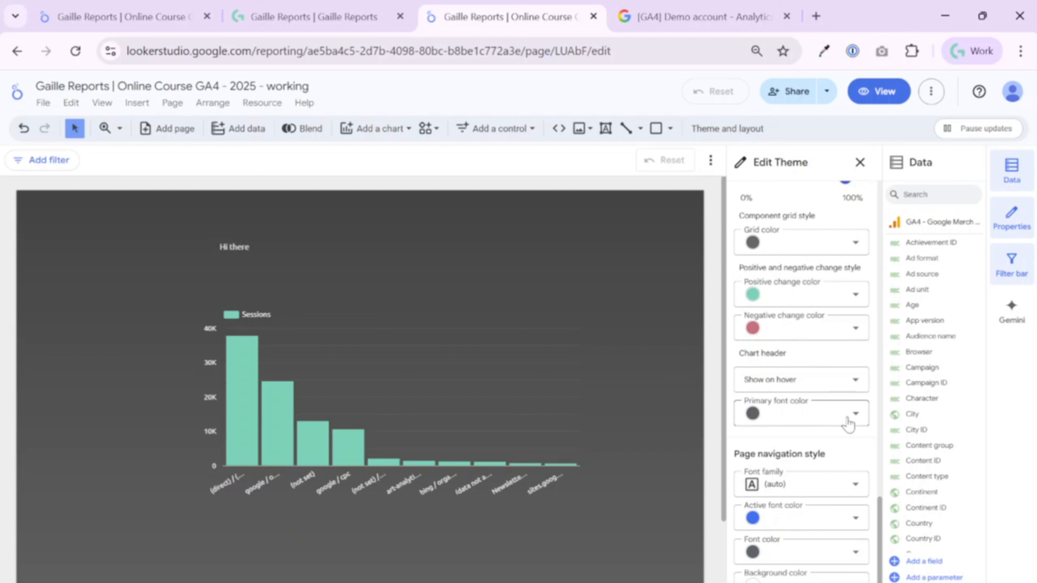
click(753, 413)
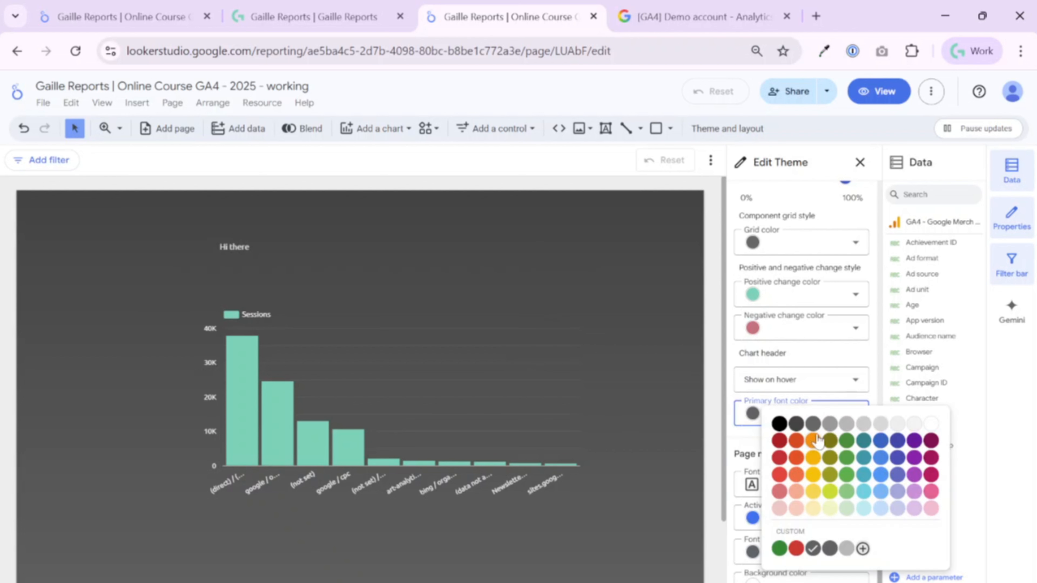
click(915, 424)
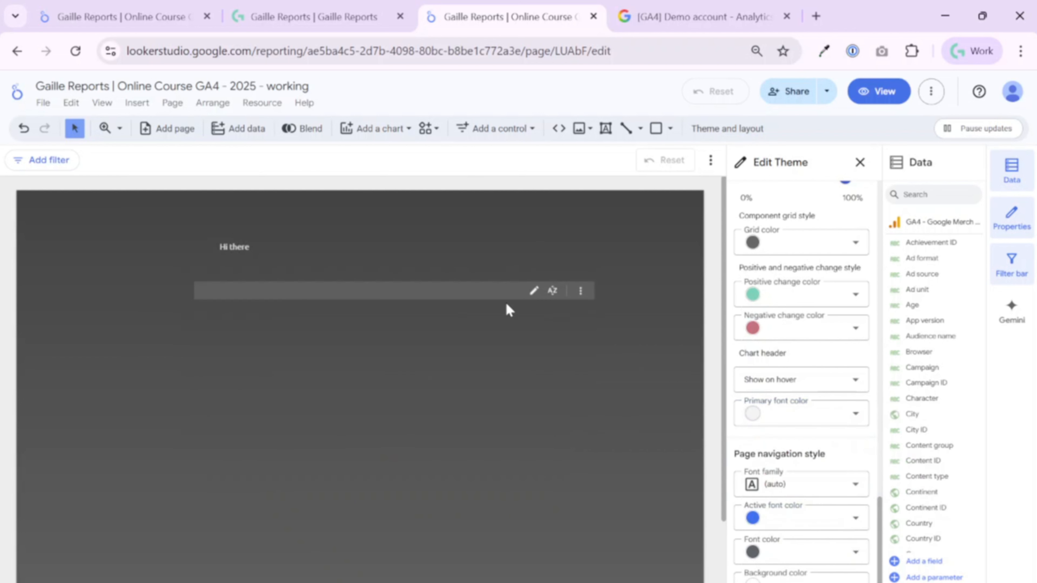
click(755, 414)
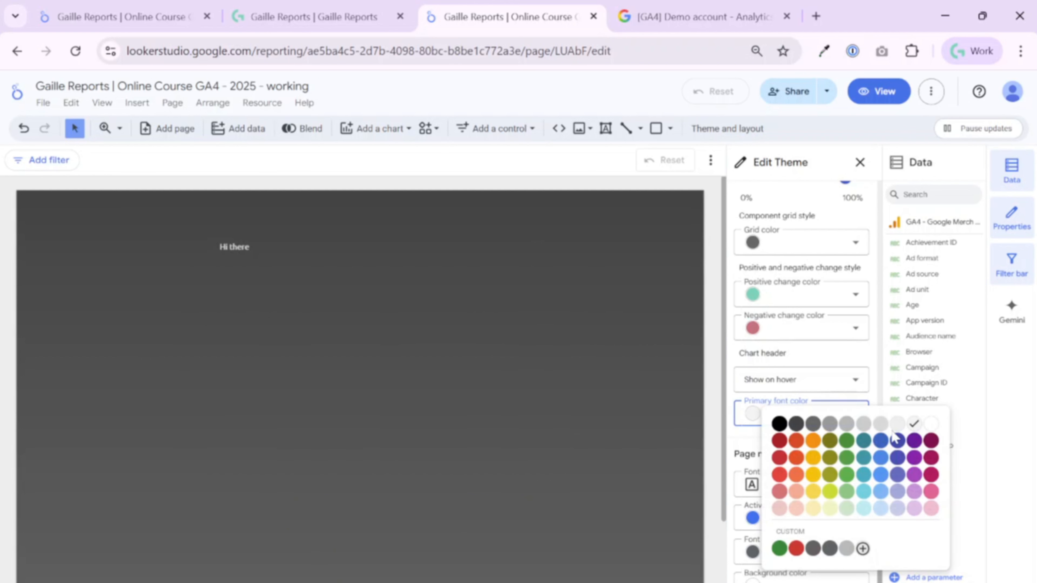
click(884, 429)
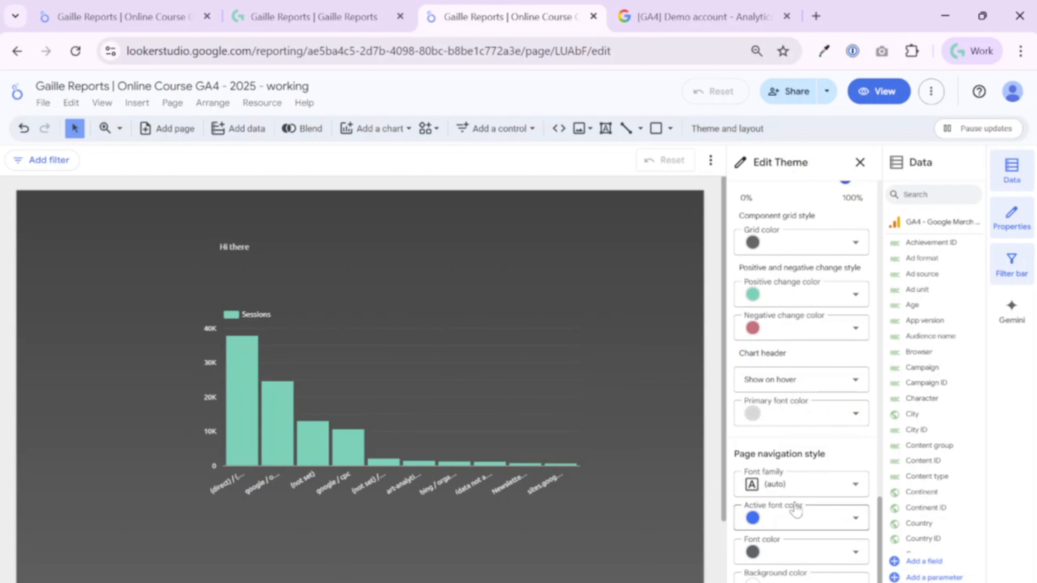
Look up the page navigation style in the theme of the finished Online Course GA4 - 2025 report, then return to the working report
scroll(803, 437, down, 1)
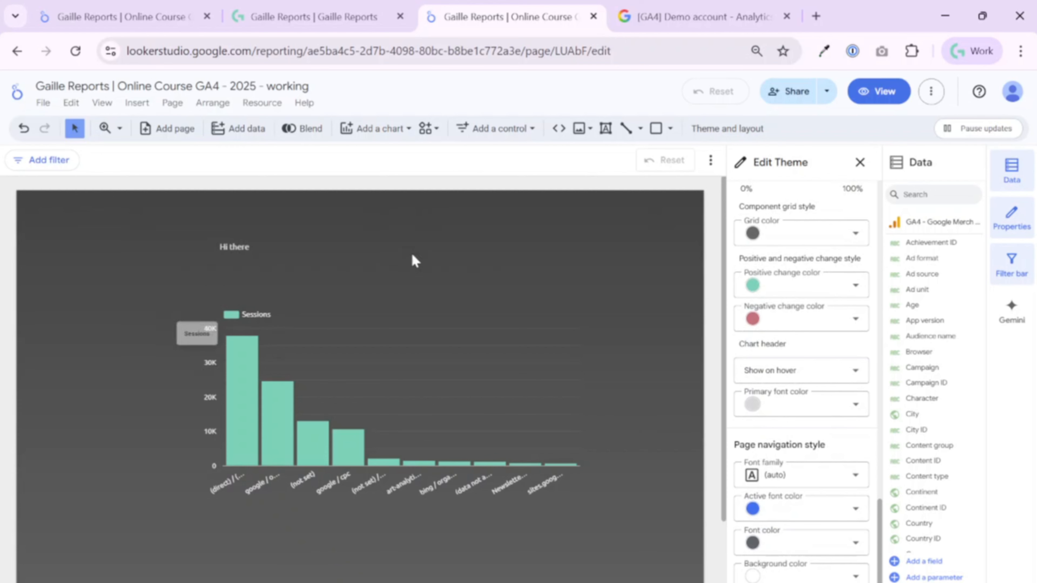
click(98, 6)
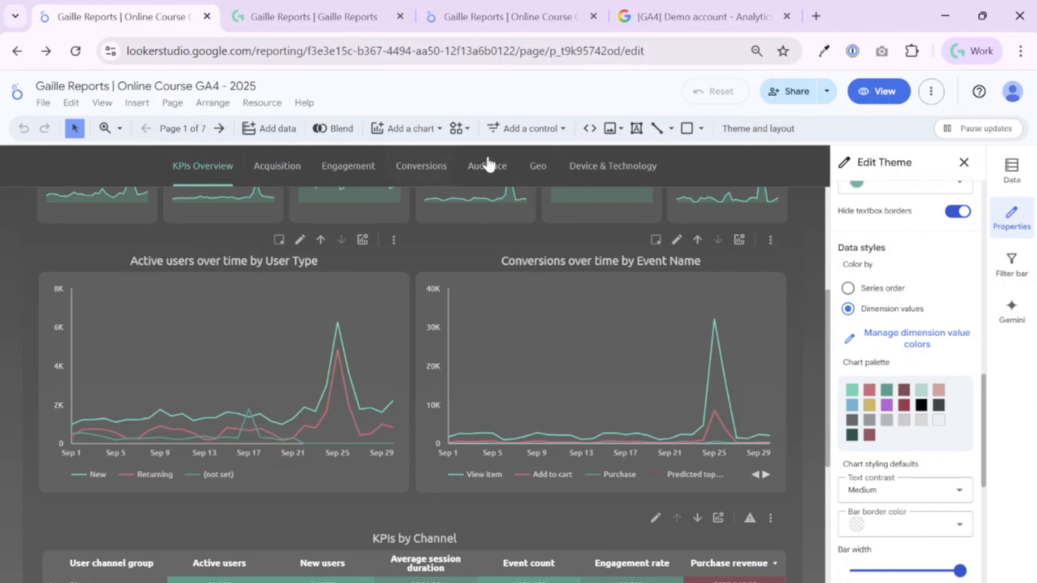
click(878, 91)
click(877, 91)
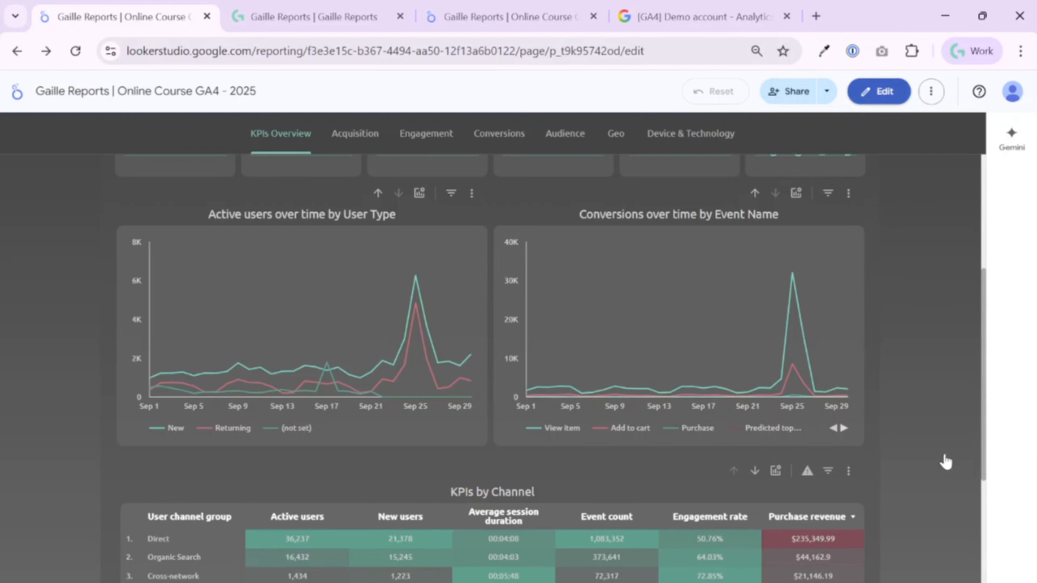
click(756, 127)
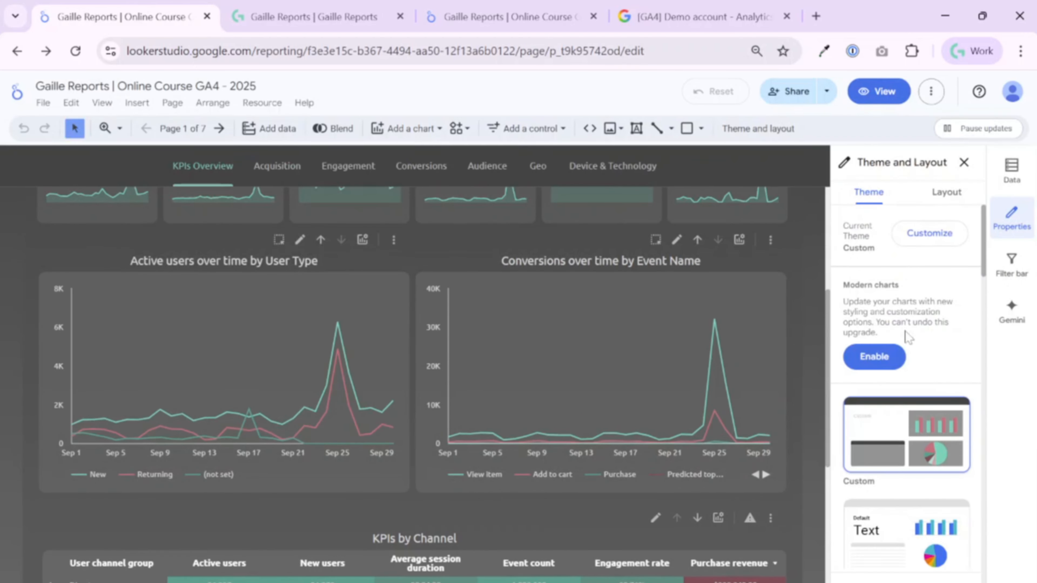
click(933, 234)
scroll(925, 388, down, 7)
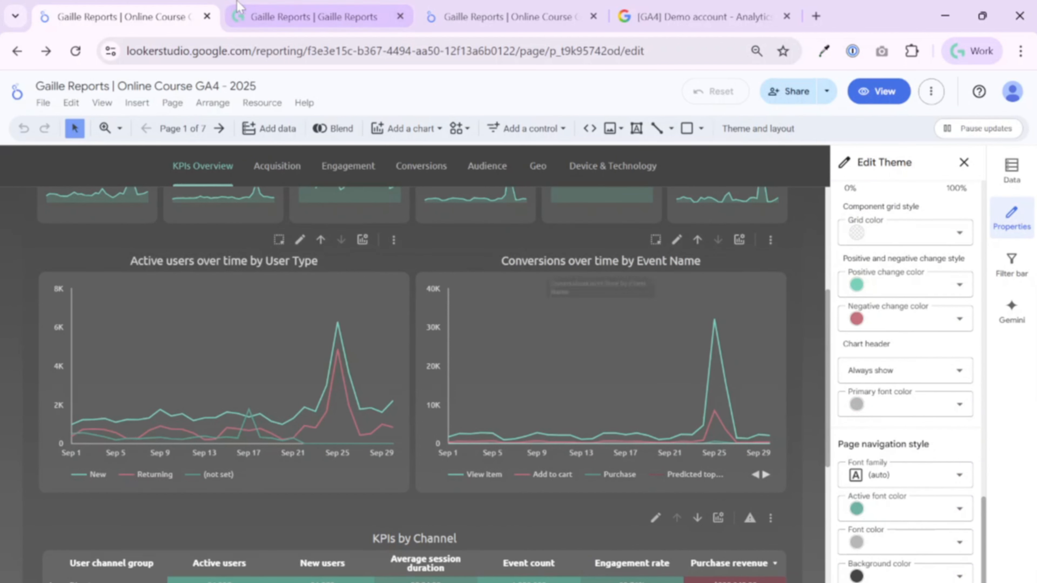
click(506, 16)
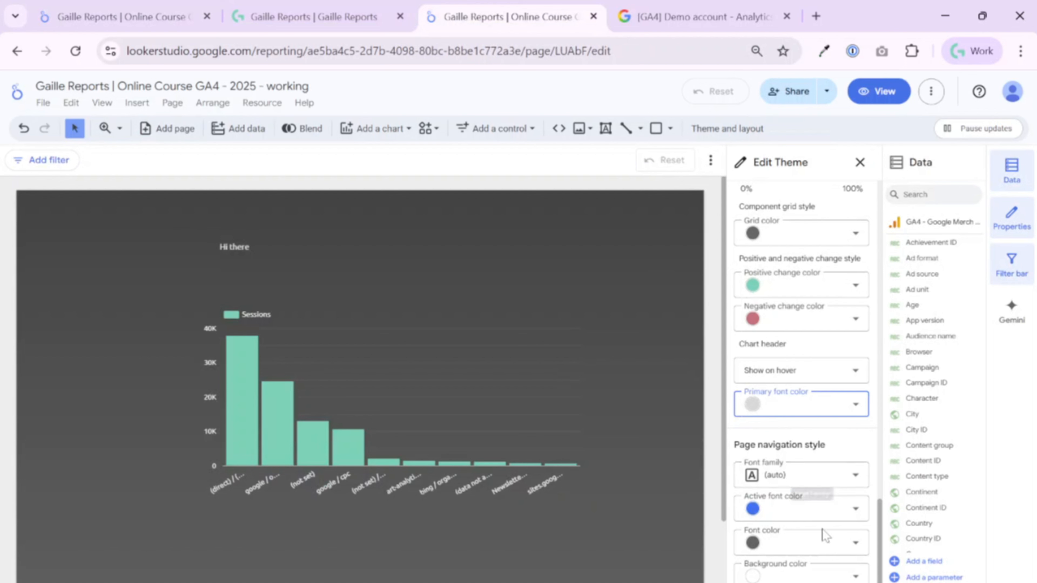
Copy the dark green #4c9f8d from the Eye Dropper palette and set it as the page navigation's active font color
click(829, 518)
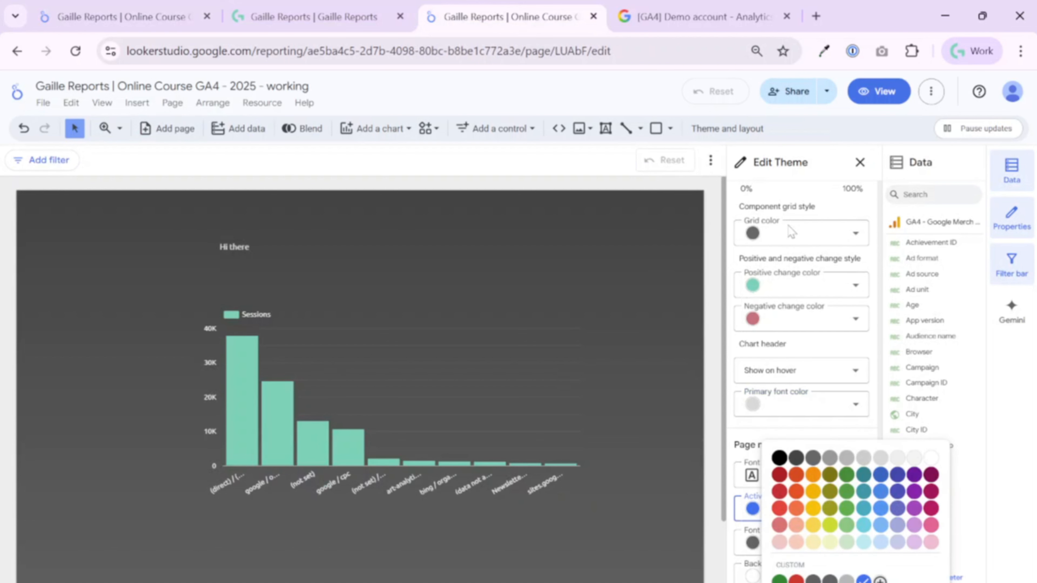
click(824, 51)
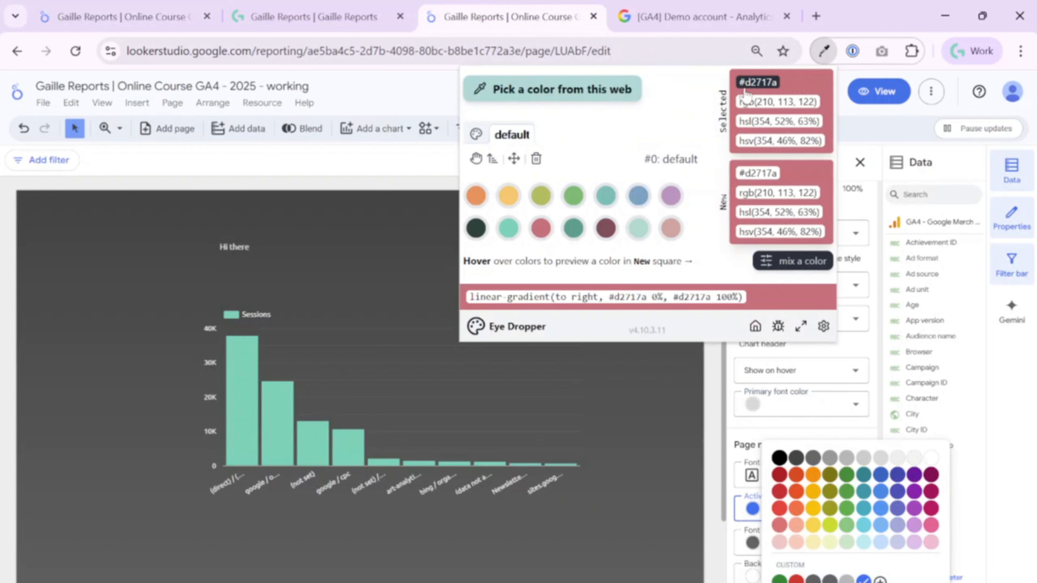
click(573, 228)
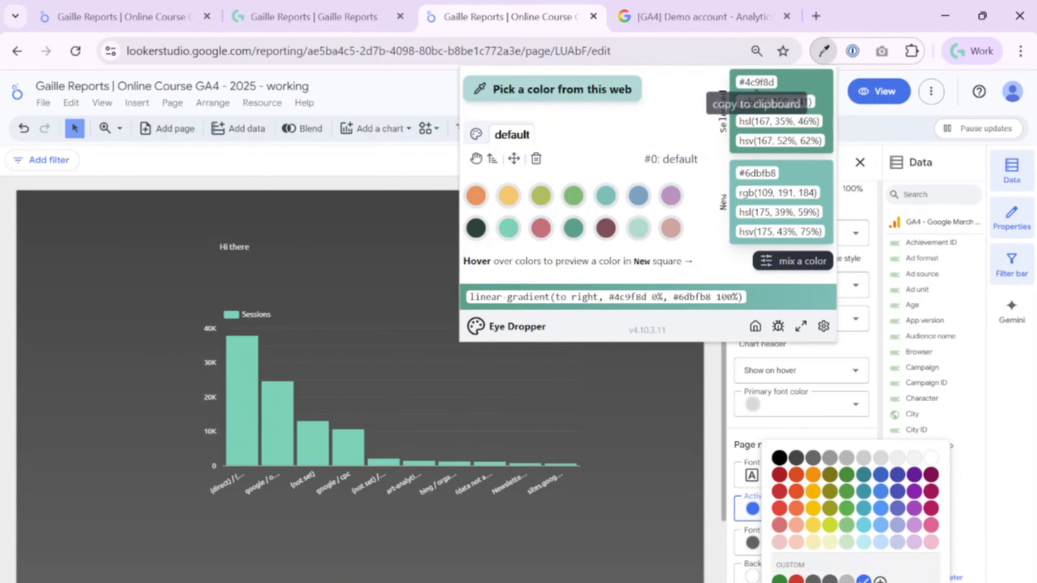
click(751, 506)
click(763, 512)
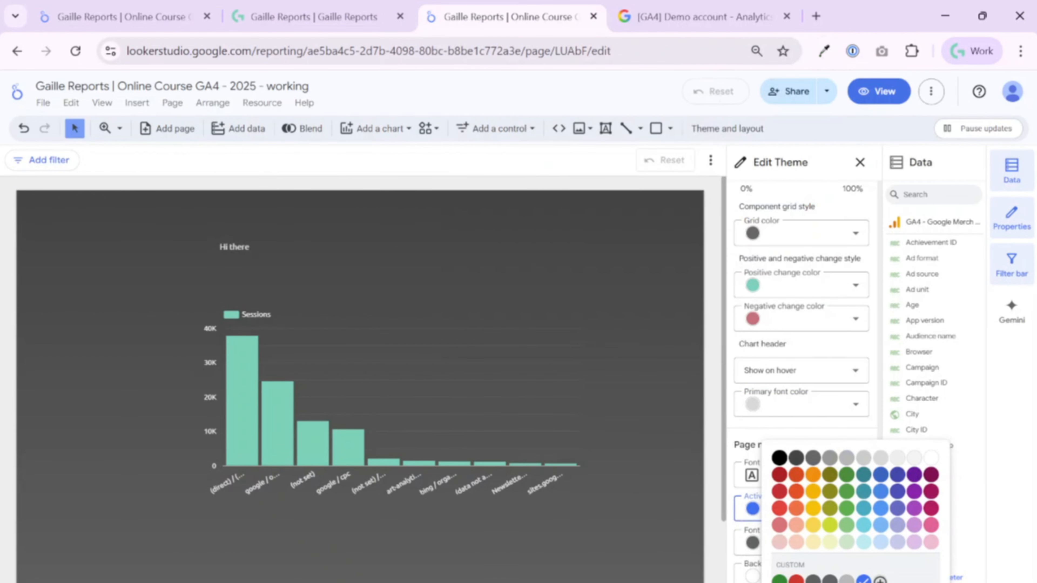
click(880, 579)
text(#4c9f8d)
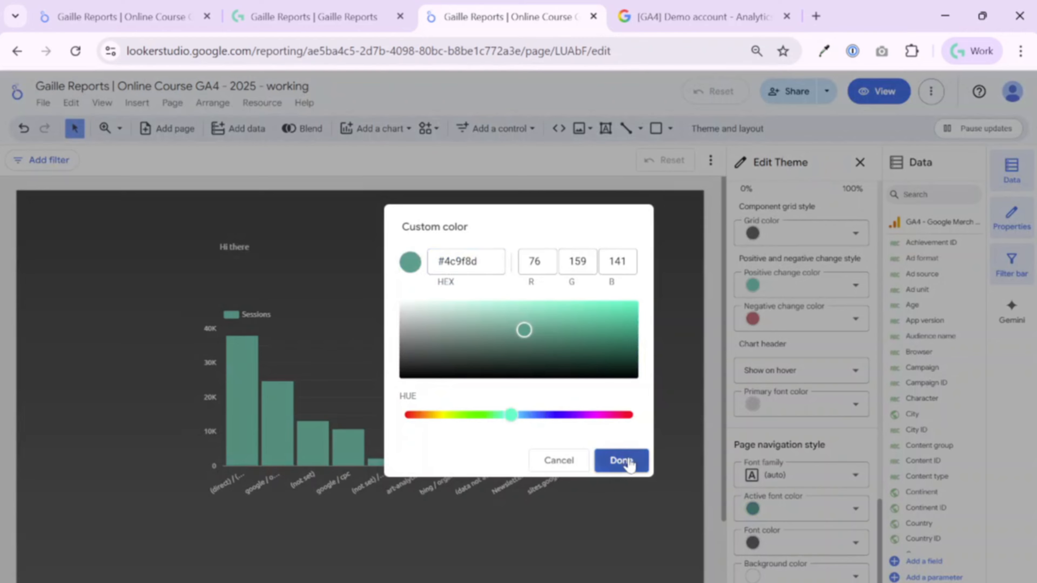
click(618, 460)
Set the page navigation's font color to very light gray and its background color to dark gray
click(824, 554)
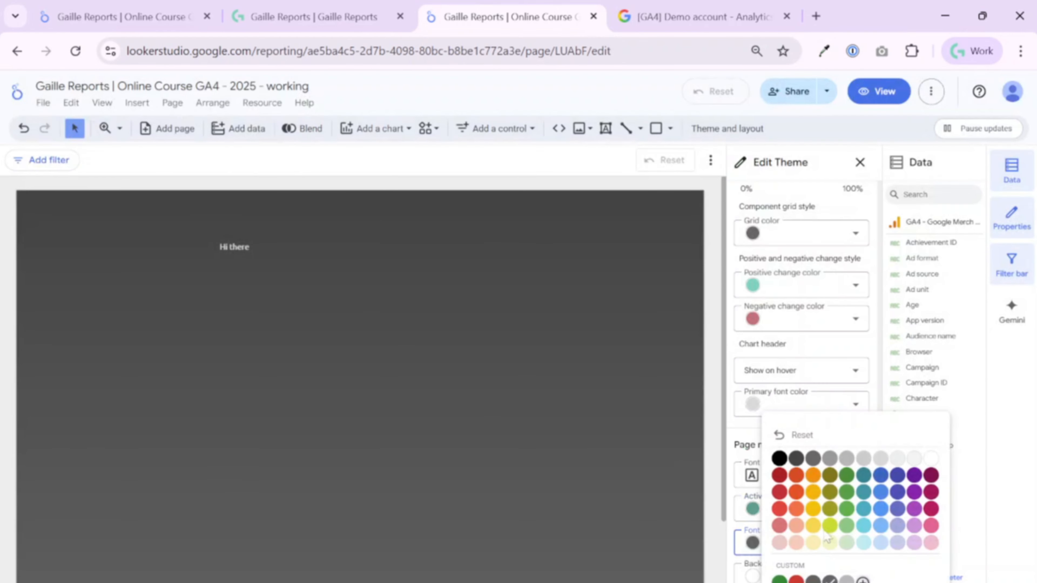
click(916, 461)
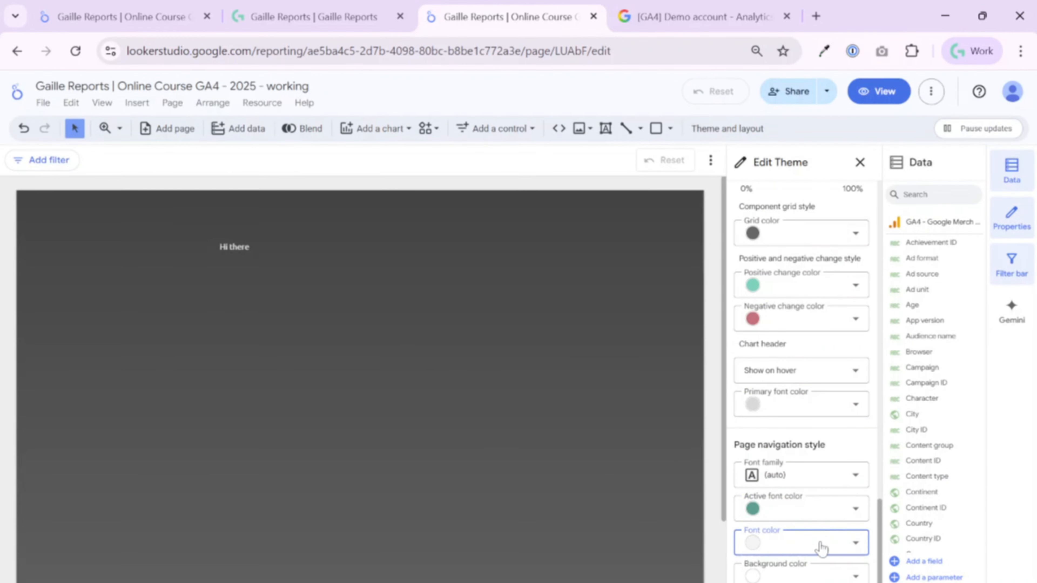
click(822, 575)
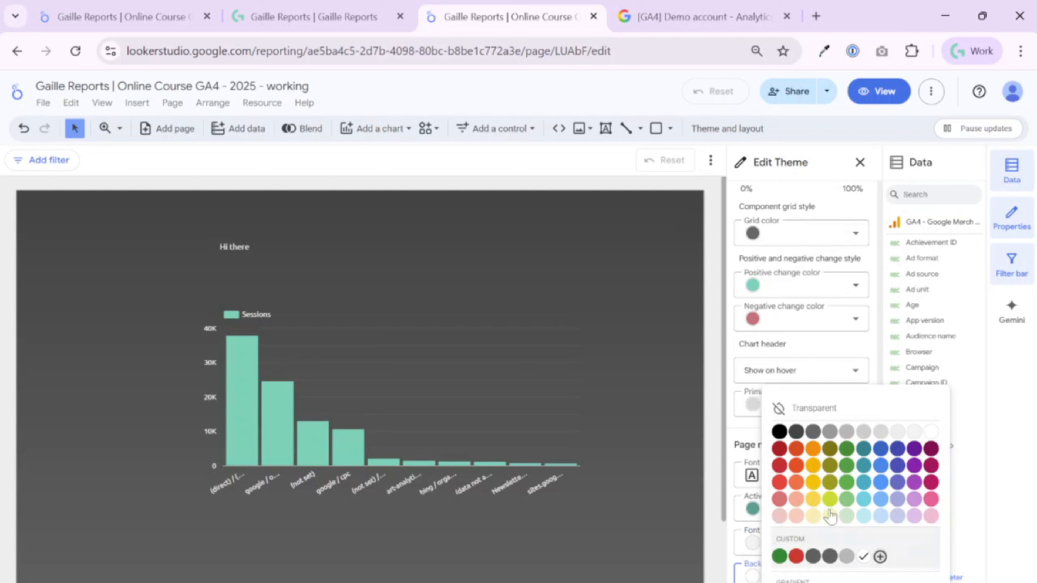
click(796, 433)
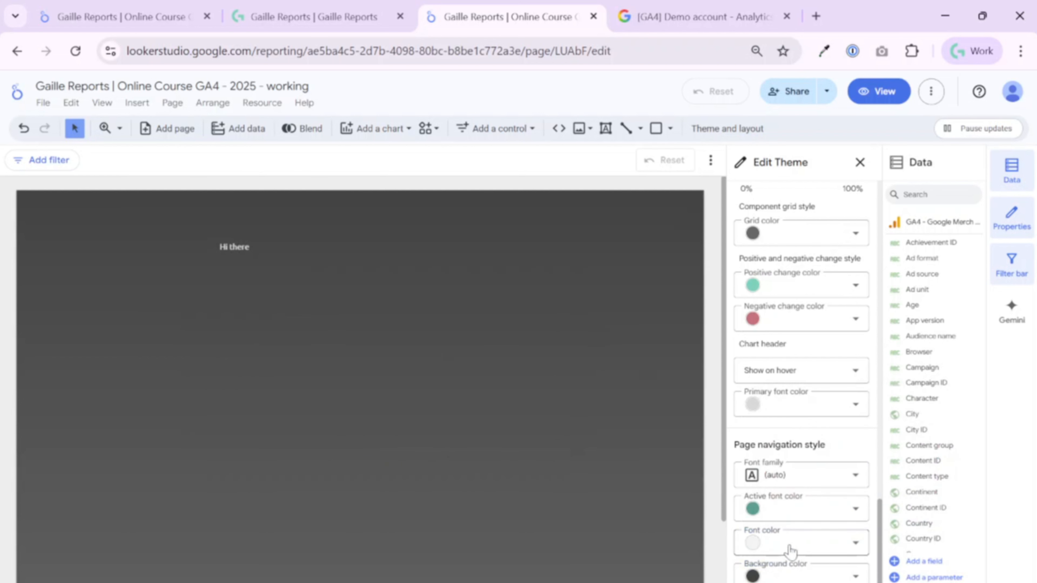
Examine the theme's textbox settings and the bar chart's style properties
scroll(815, 466, up, 15)
scroll(815, 466, down, 6)
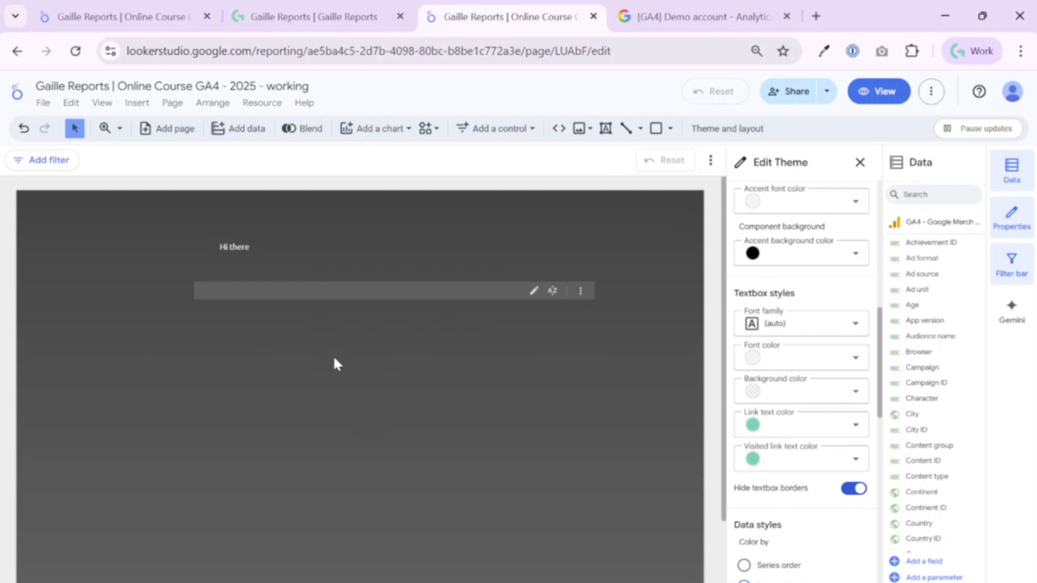
mouse_move(292, 301)
mouse_down()
mouse_move(241, 306)
mouse_move(289, 302)
mouse_up()
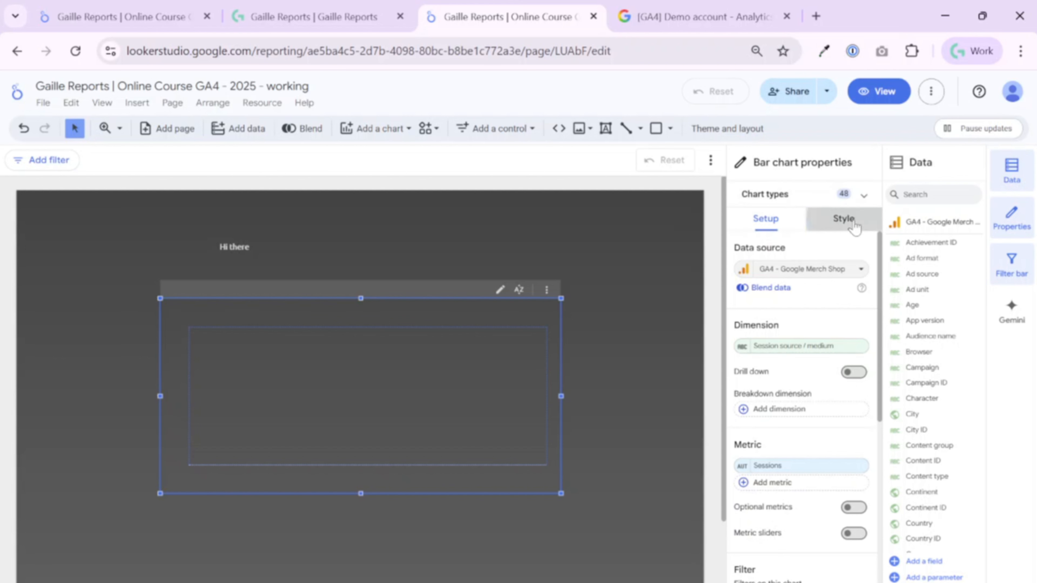
click(844, 218)
scroll(823, 370, down, 10)
scroll(825, 372, up, 10)
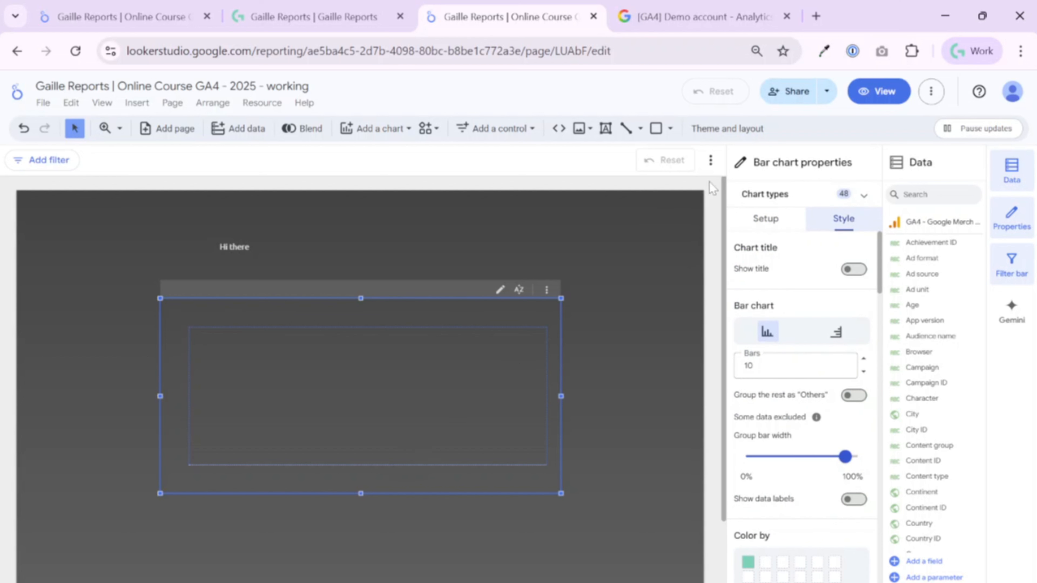
Review the customized theme's settings from start to end and close the theme editor
click(727, 128)
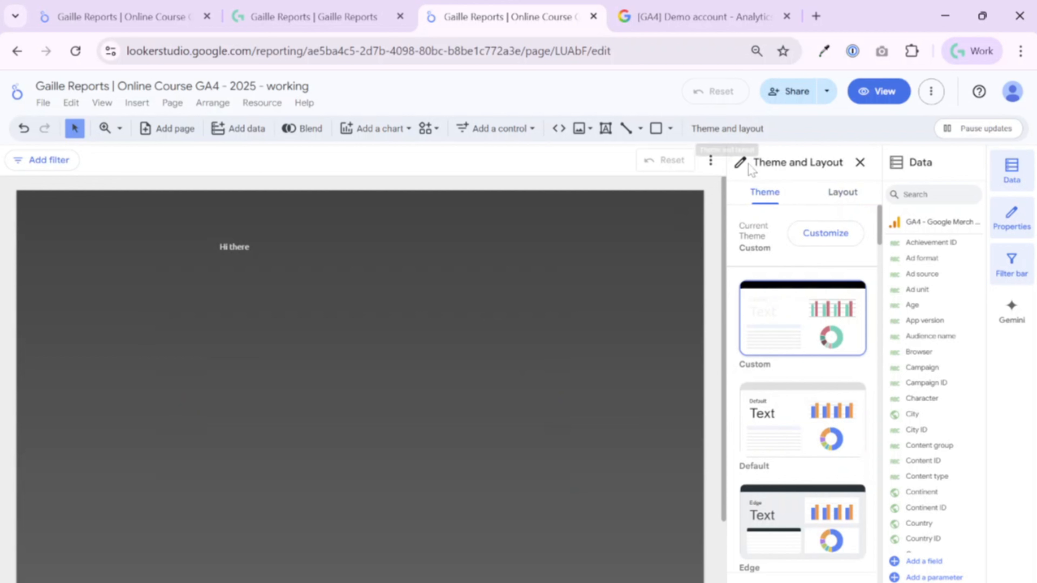
click(825, 235)
scroll(833, 360, down, 10)
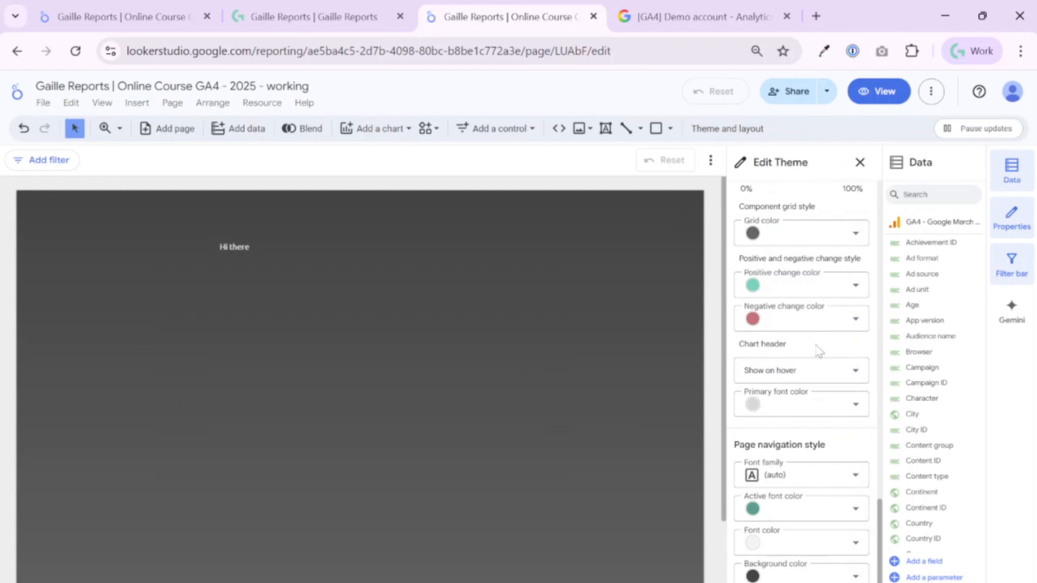
scroll(817, 354, up, 10)
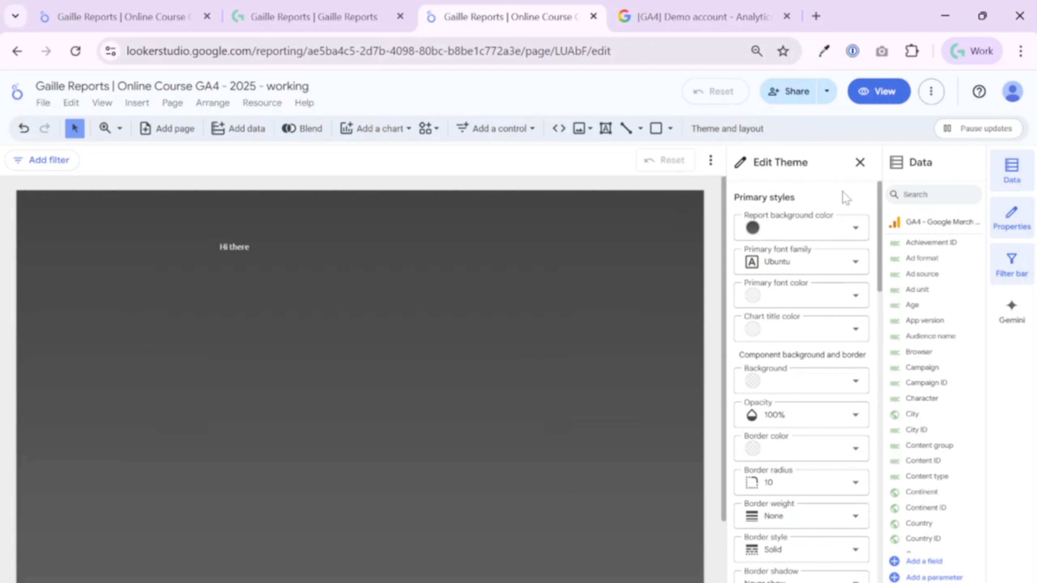
click(860, 162)
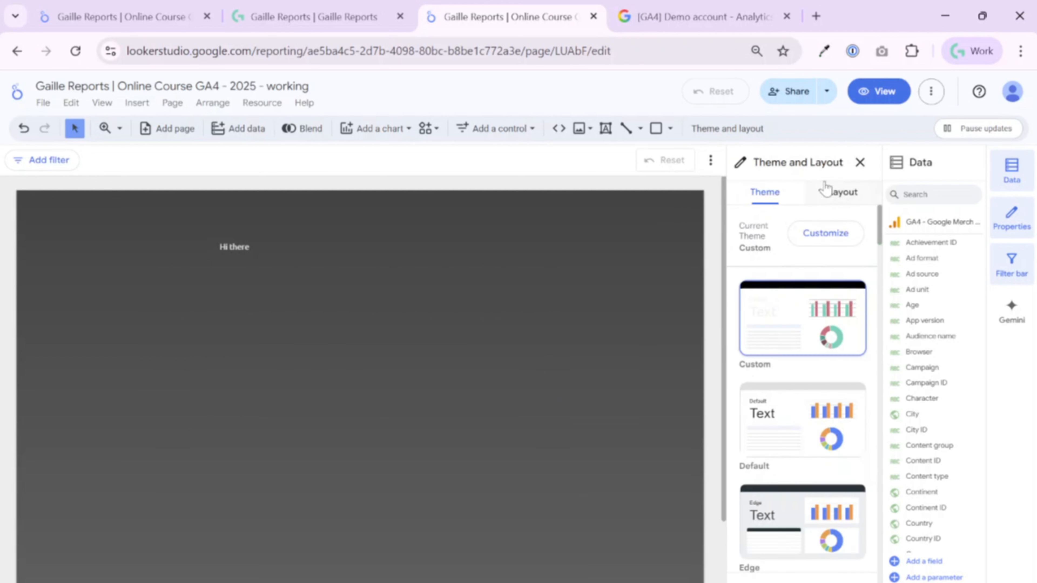
Examine the layout's header visibility options and compare them with the finished report shown in view mode
click(843, 194)
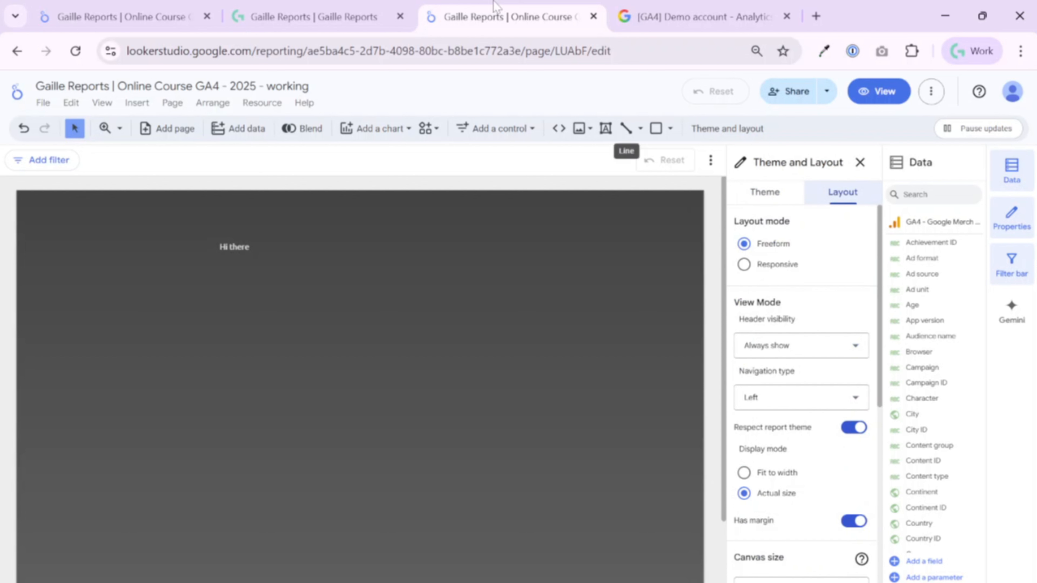
click(171, 15)
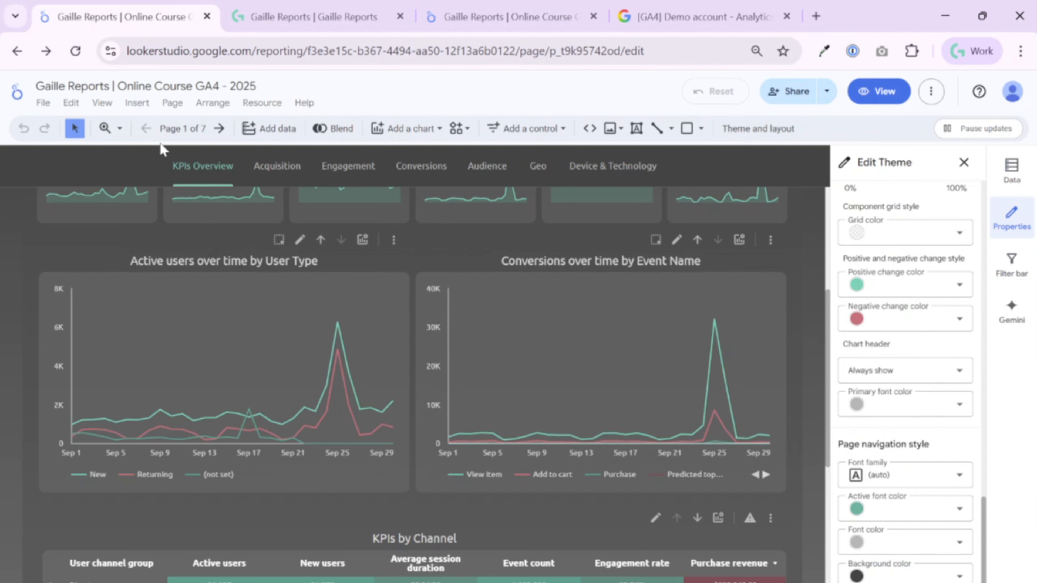
click(883, 91)
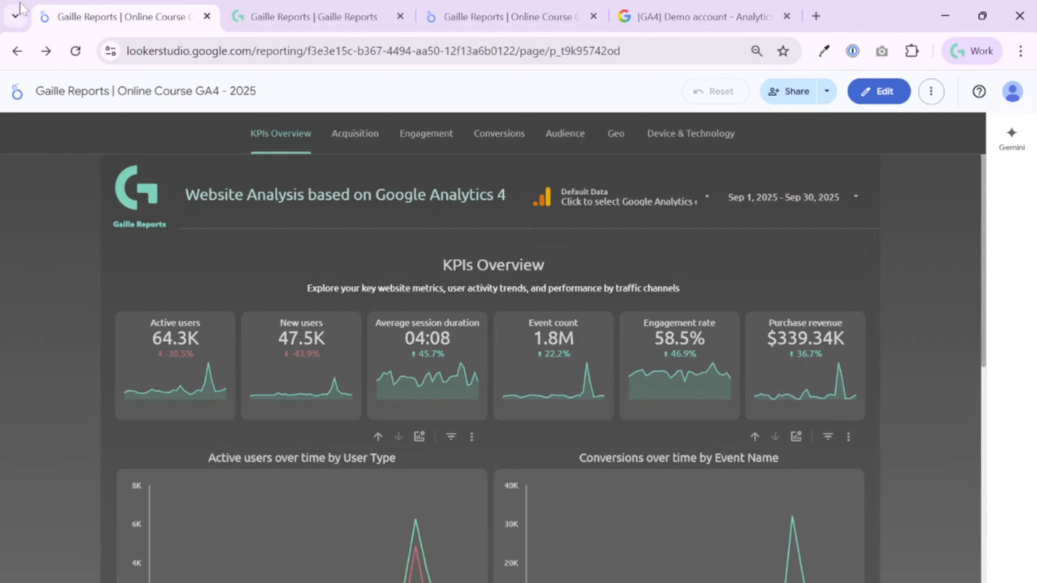
click(310, 16)
click(507, 16)
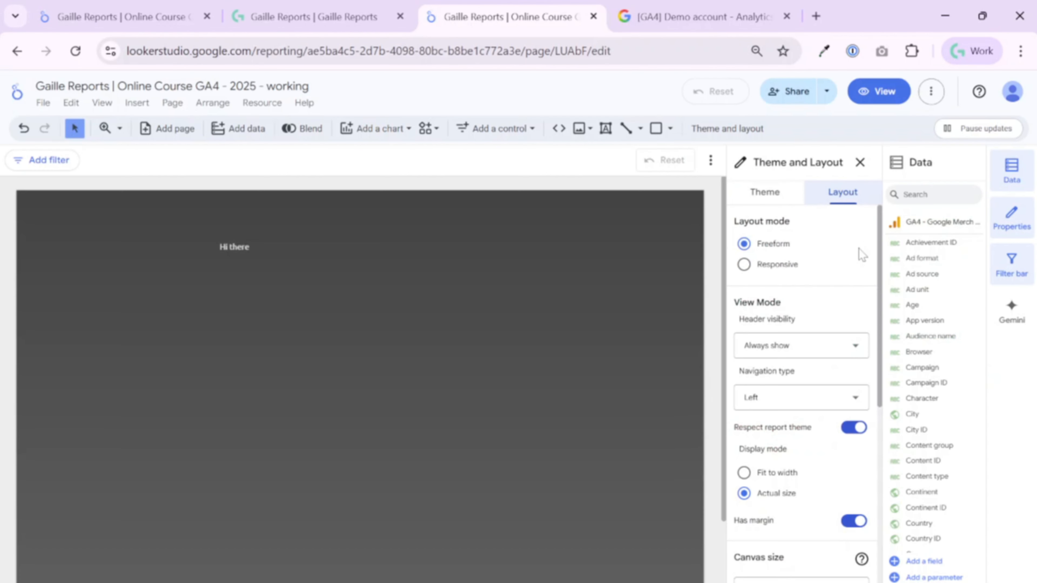
click(794, 347)
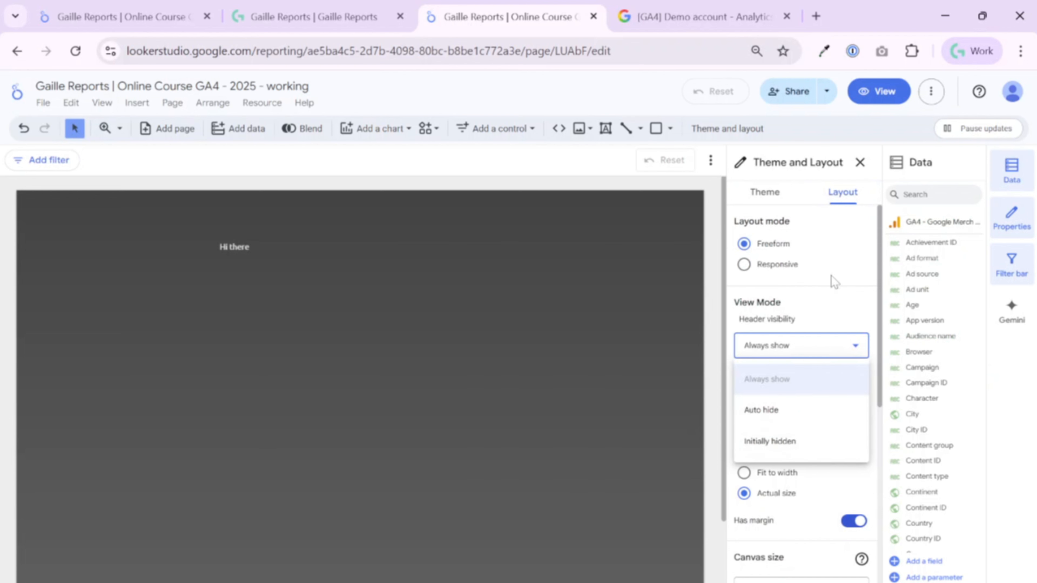
click(847, 303)
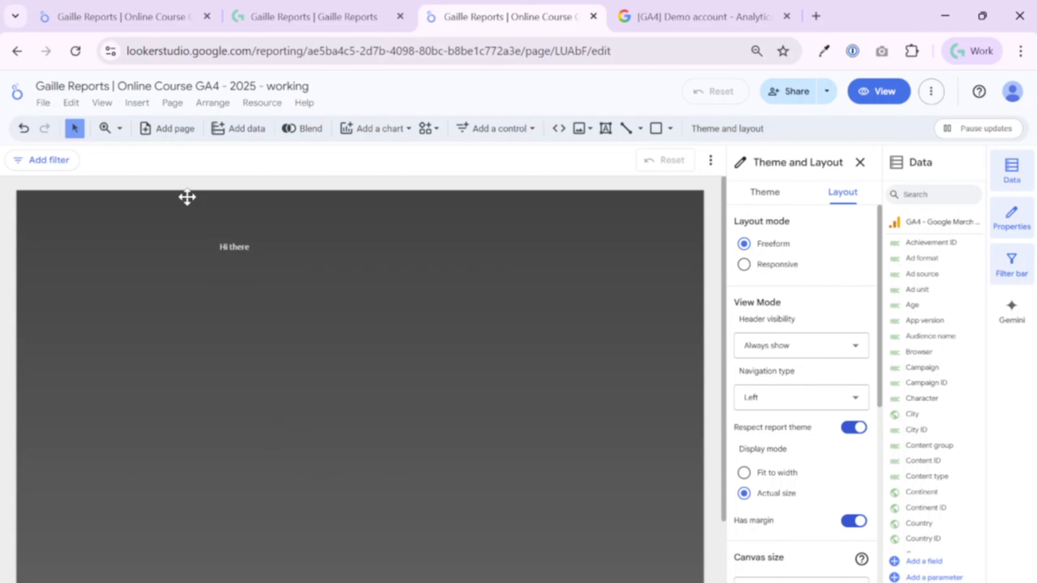
Reload the working report, reopen its layout settings and set the navigation type to Tab, as in the finished report
click(76, 51)
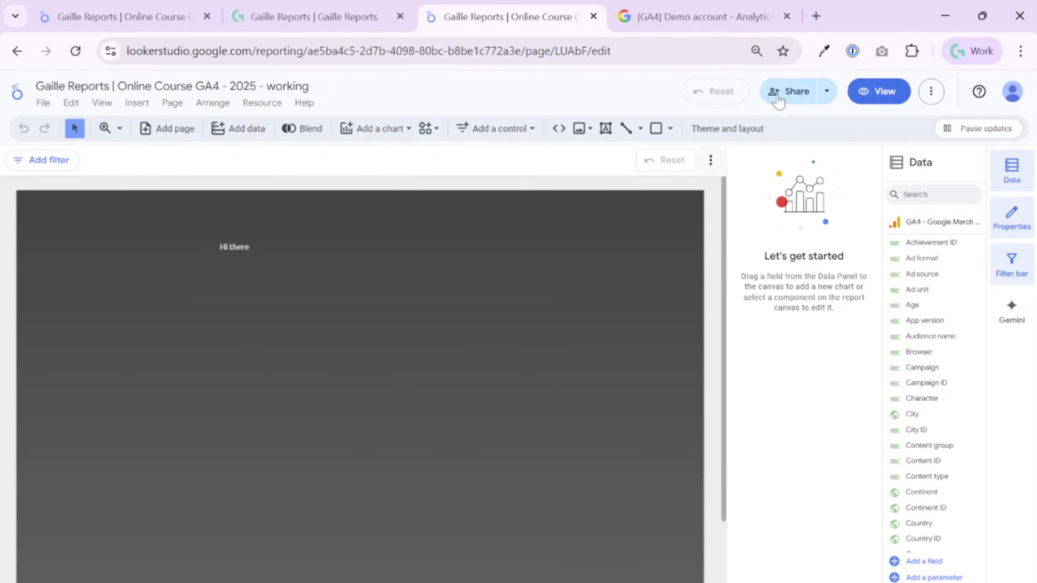
click(731, 128)
click(843, 193)
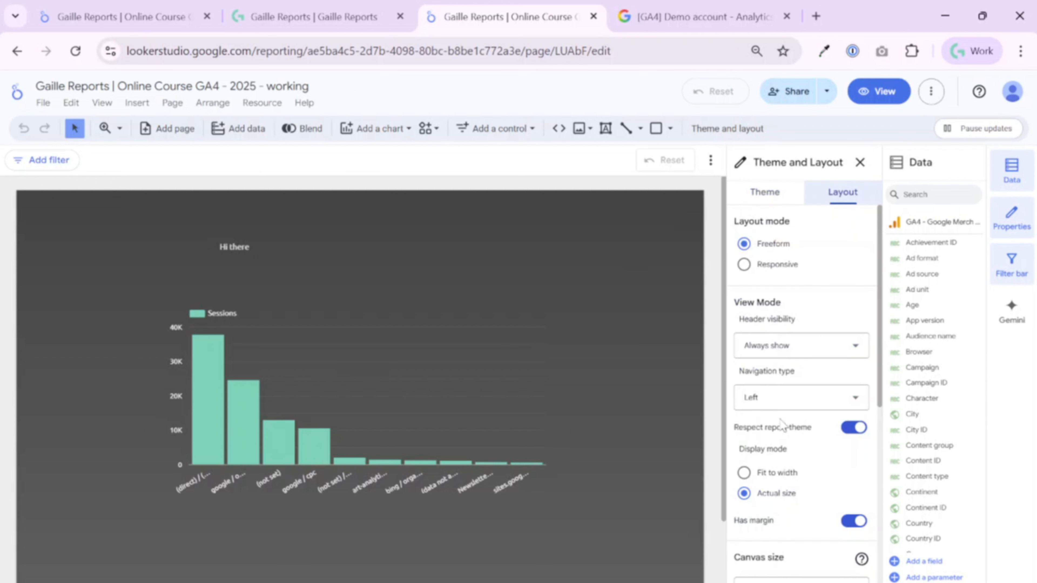
click(784, 406)
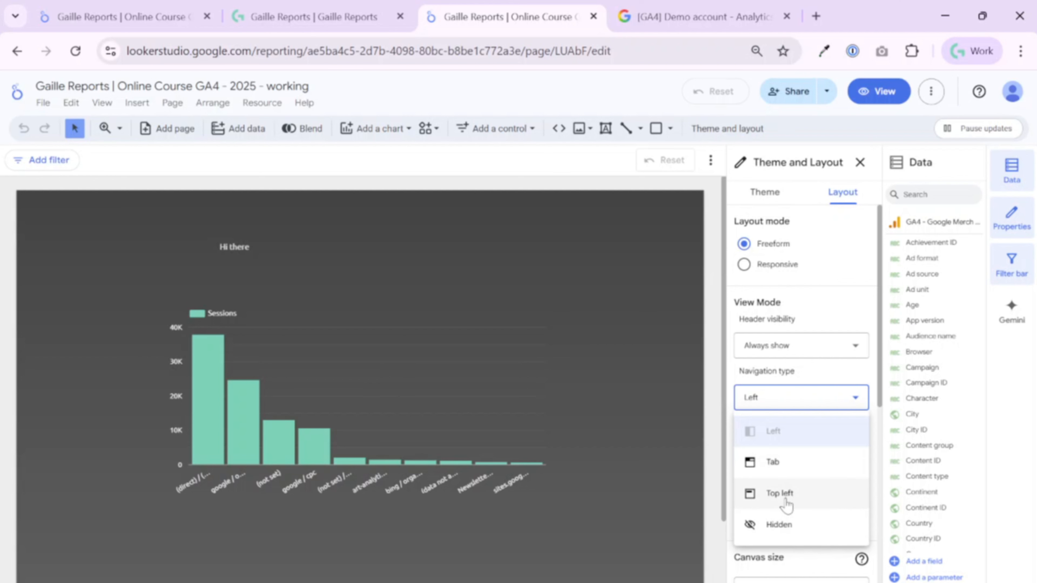
click(152, 15)
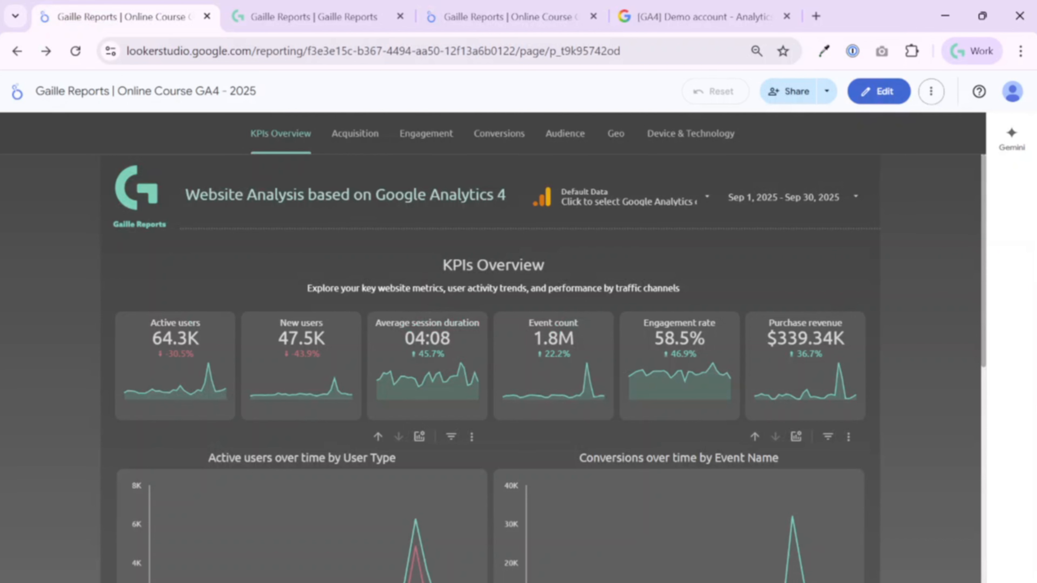
click(503, 12)
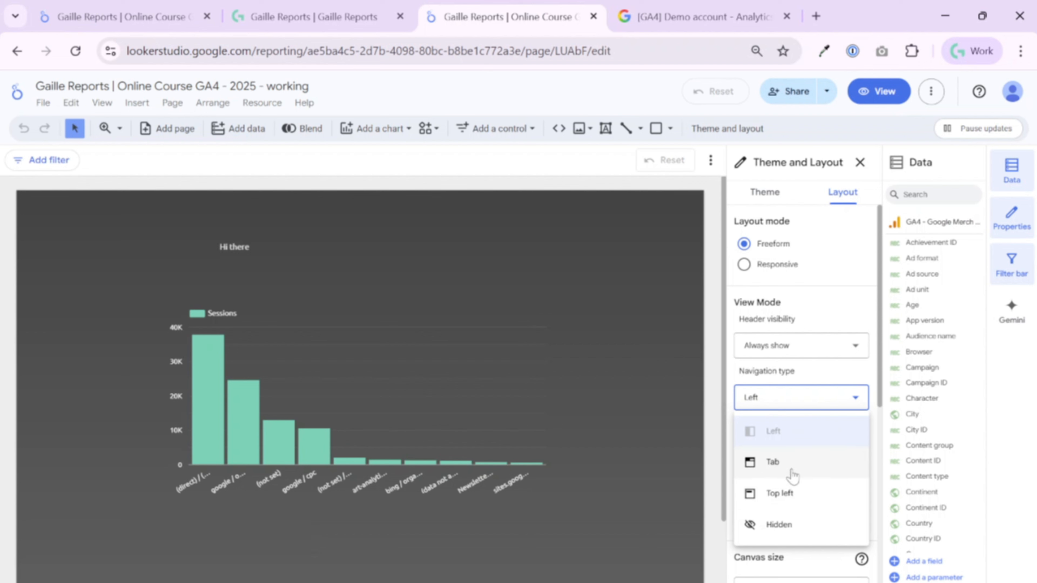
click(790, 469)
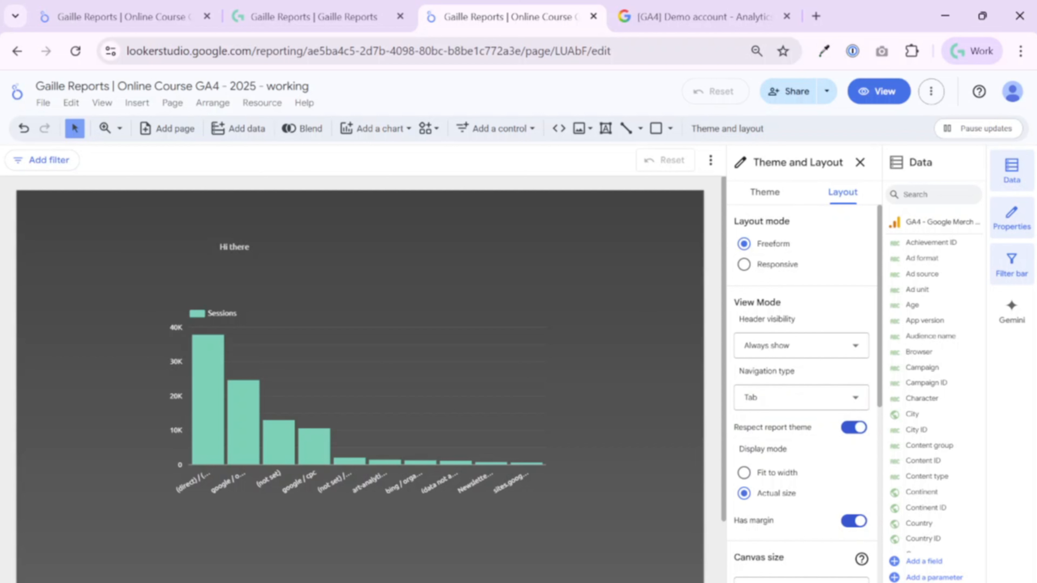
Examine the layout's report theme, display mode and margin settings and the available canvas size presets
drag(757, 428, 813, 429)
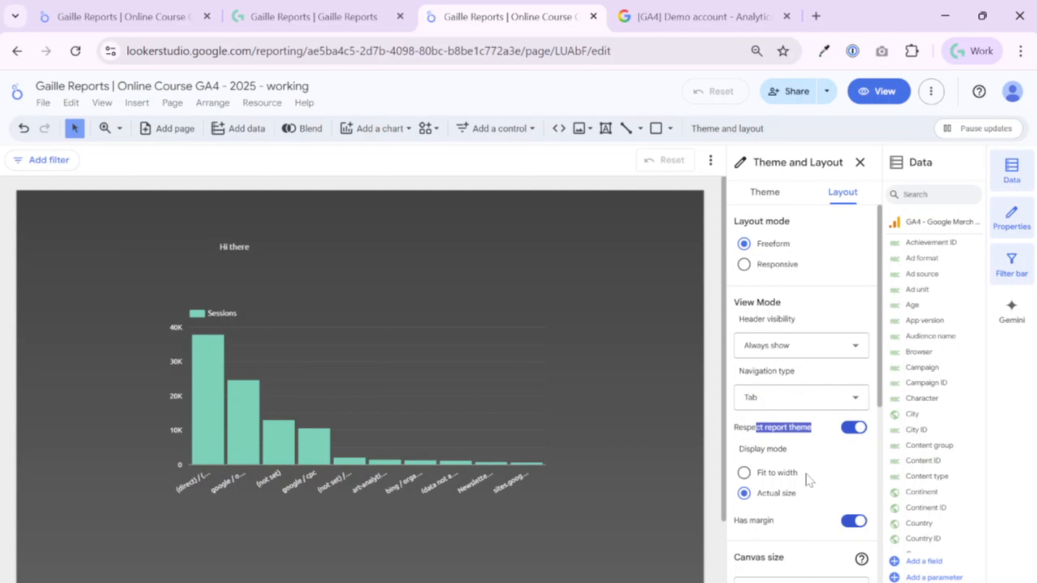
scroll(806, 475, down, 2)
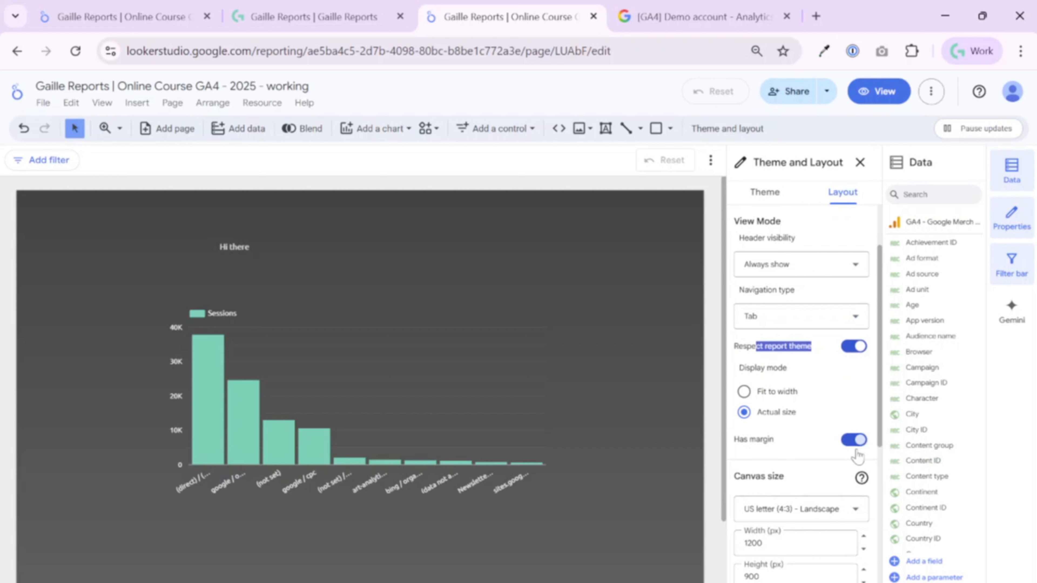
scroll(786, 449, down, 2)
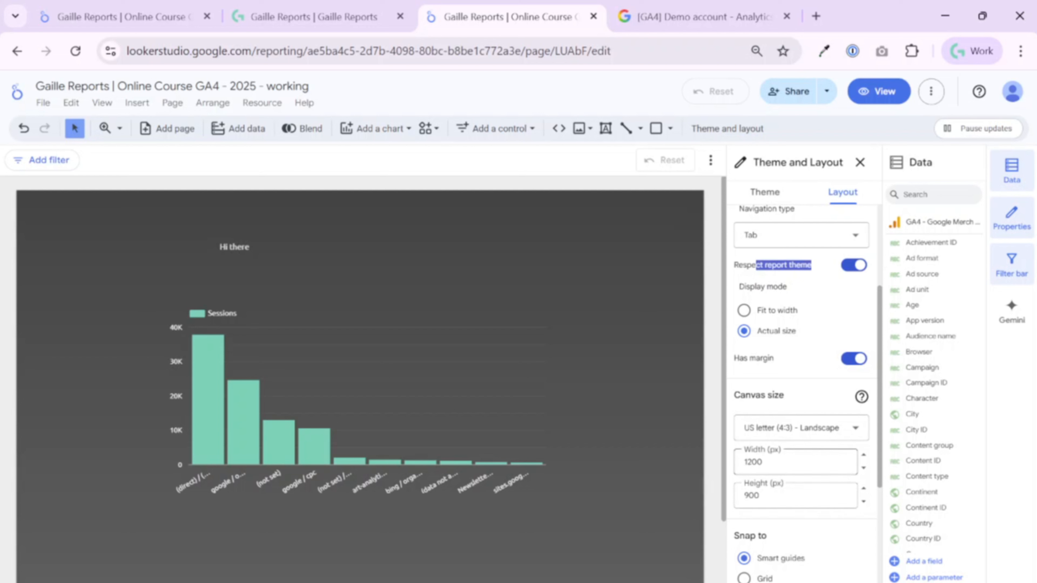
click(799, 434)
scroll(801, 390, down, 1)
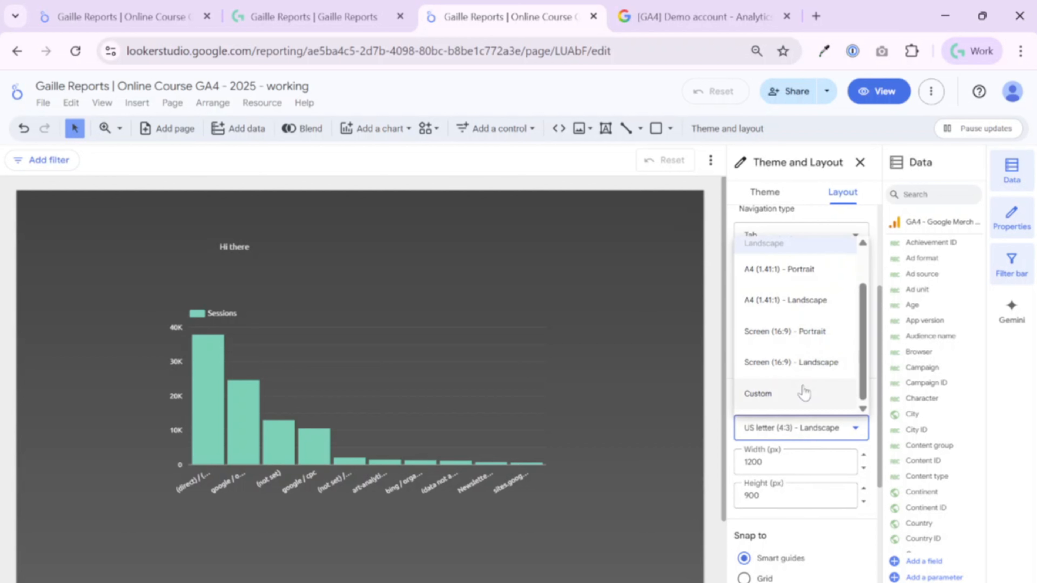
click(810, 465)
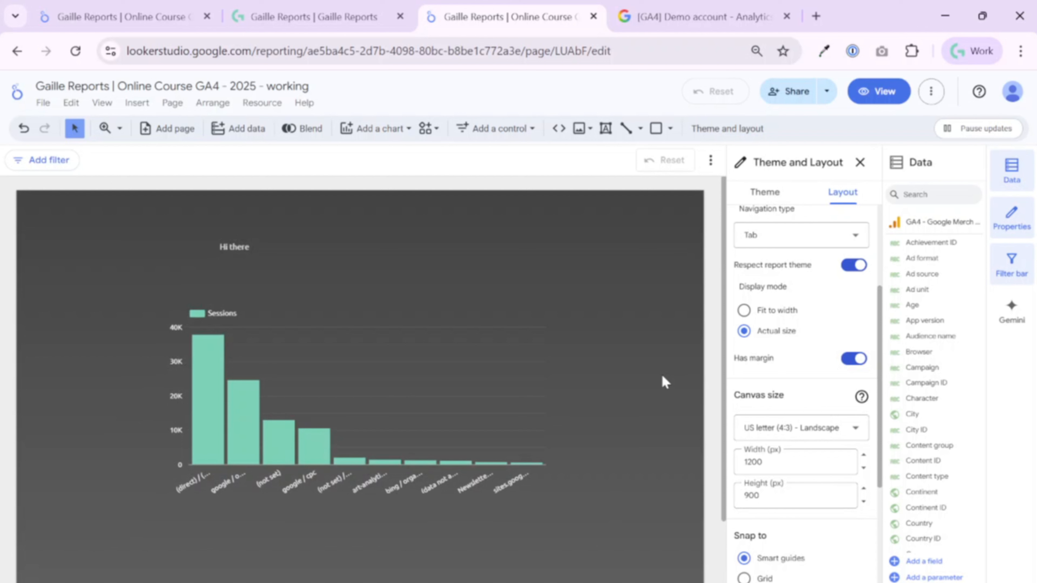
click(814, 430)
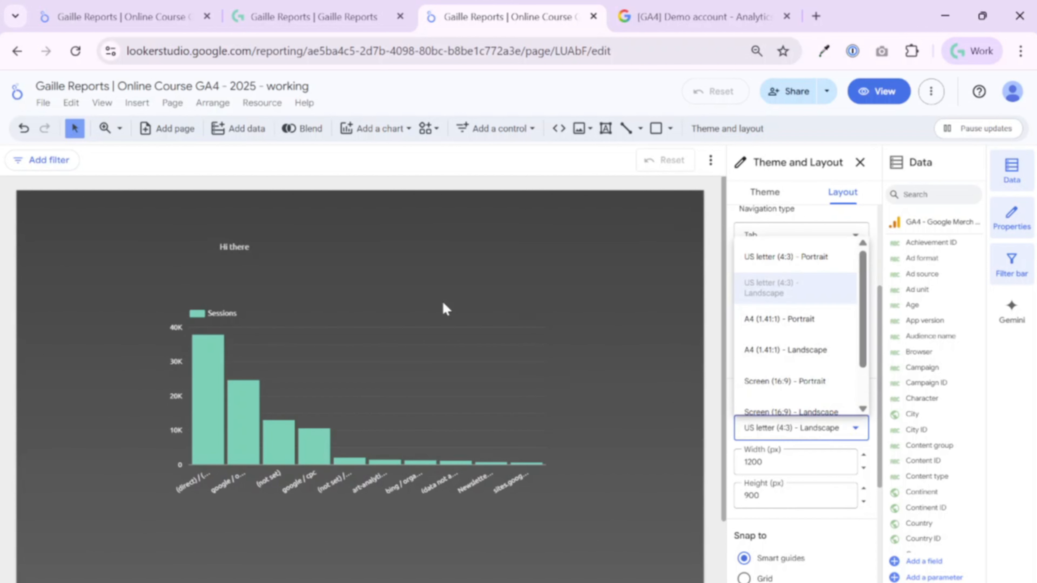
click(859, 531)
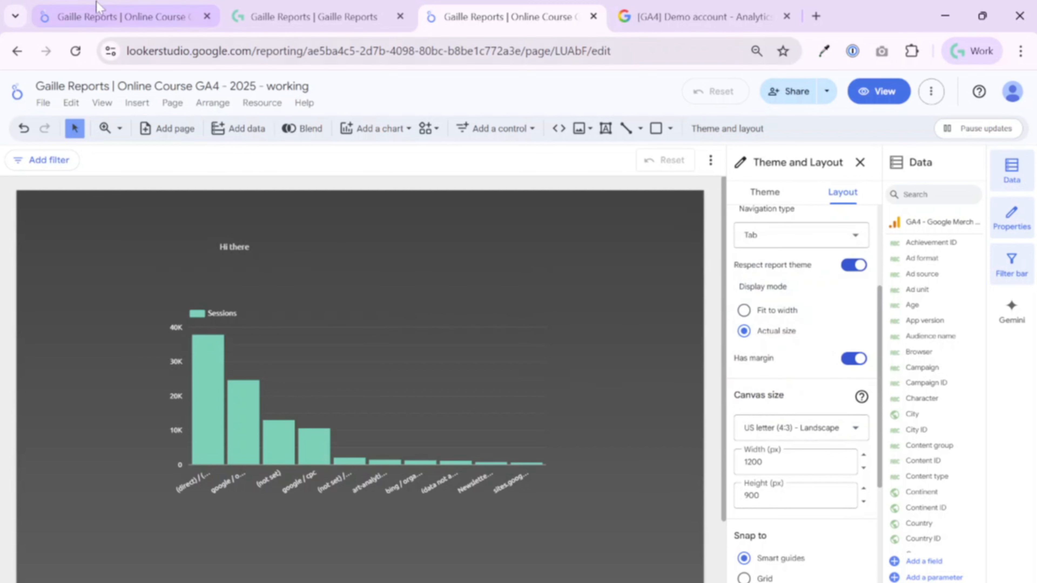
Look up the canvas size in the finished report's layout settings after viewing how far its KPI page extends
click(95, 16)
scroll(824, 396, down, 10)
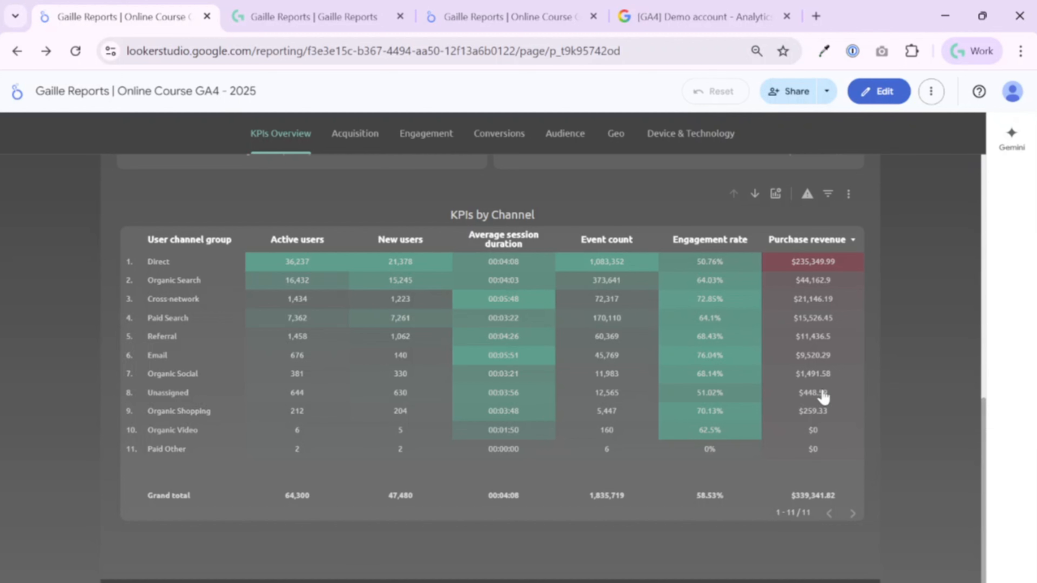
click(882, 90)
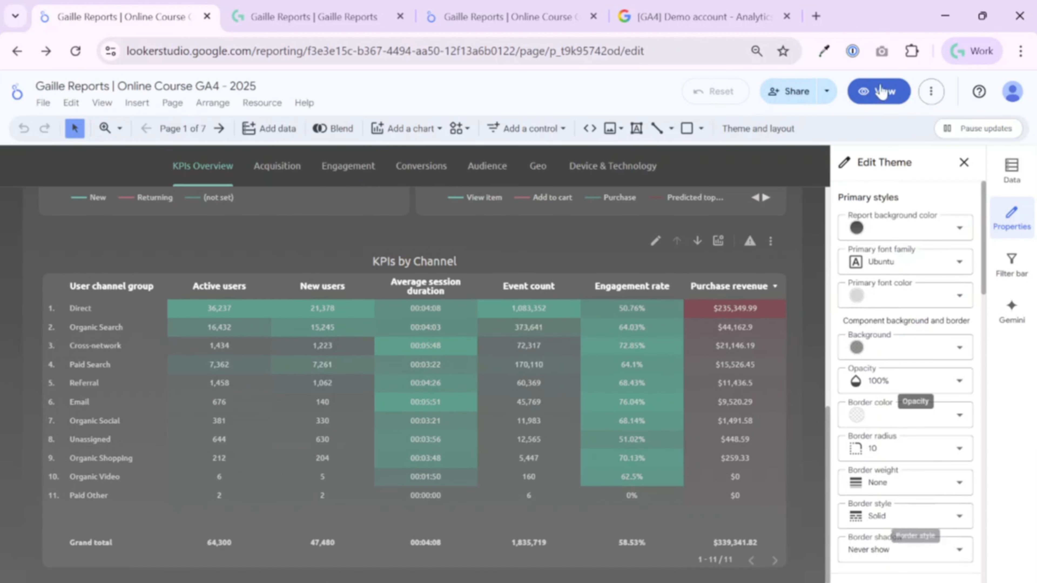
click(755, 129)
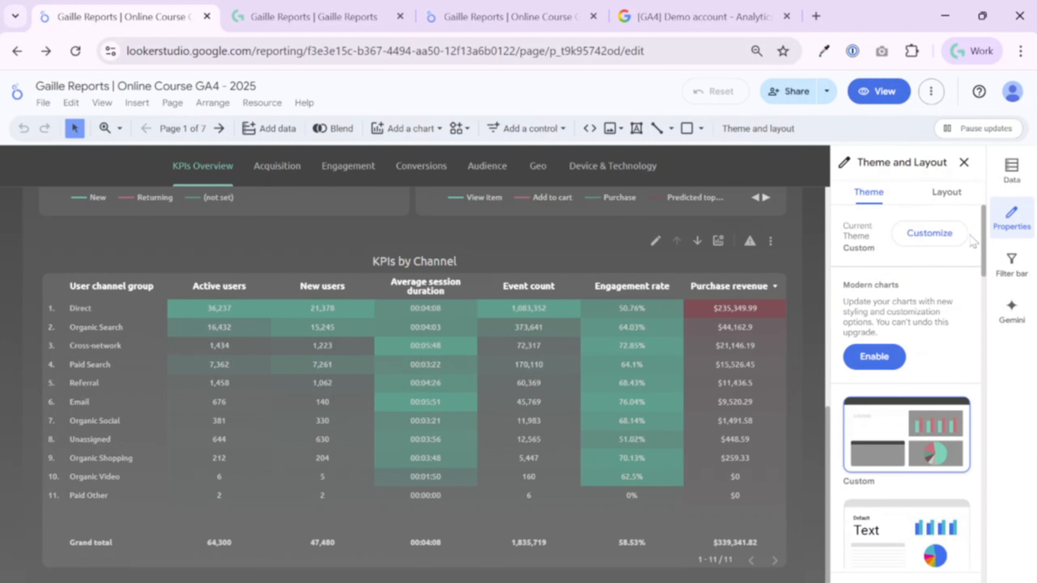
click(947, 192)
scroll(956, 359, down, 5)
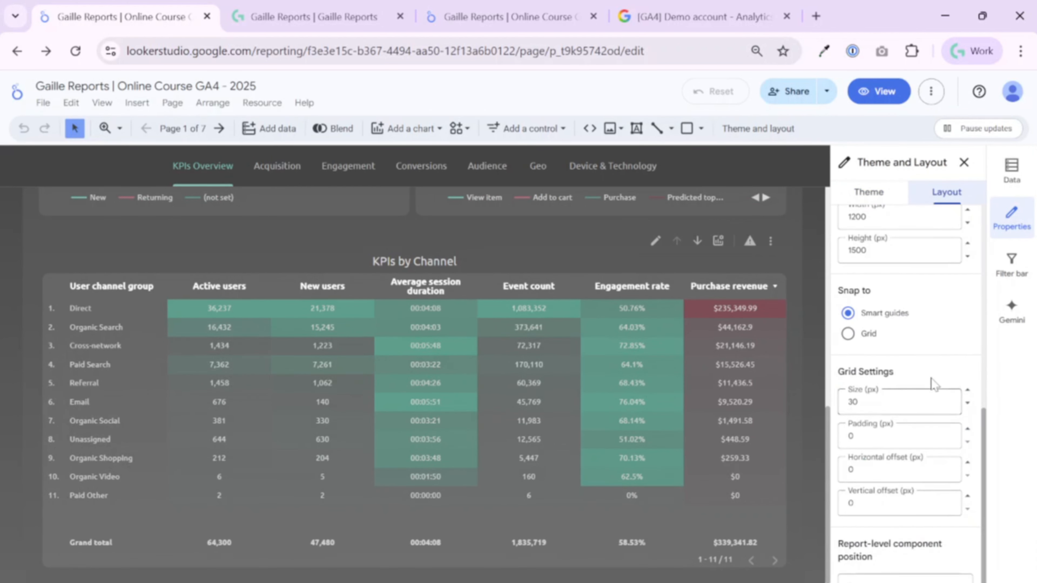
scroll(934, 384, up, 4)
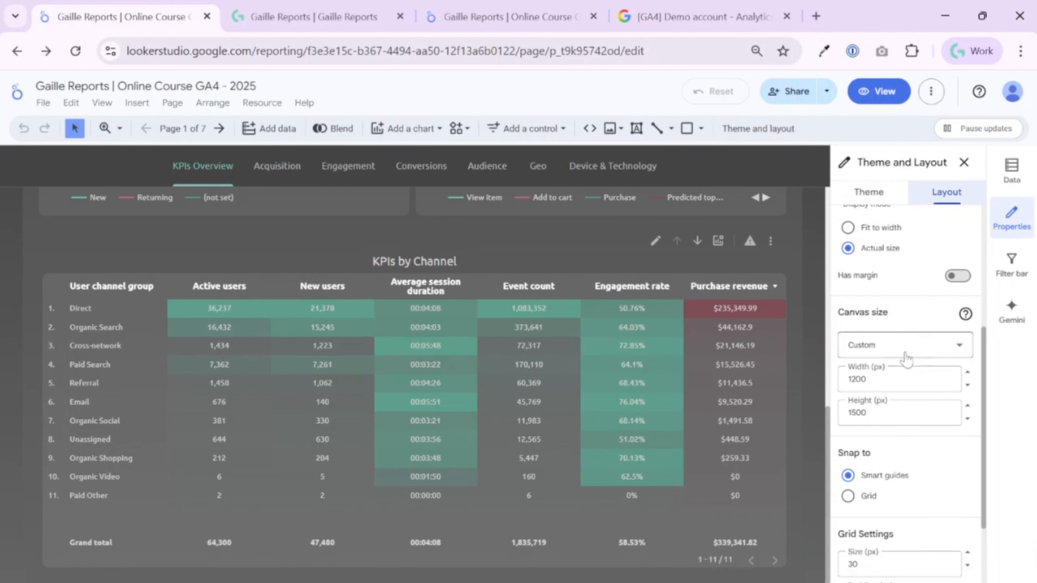
Set the working report's canvas height to 1500 px
click(451, 8)
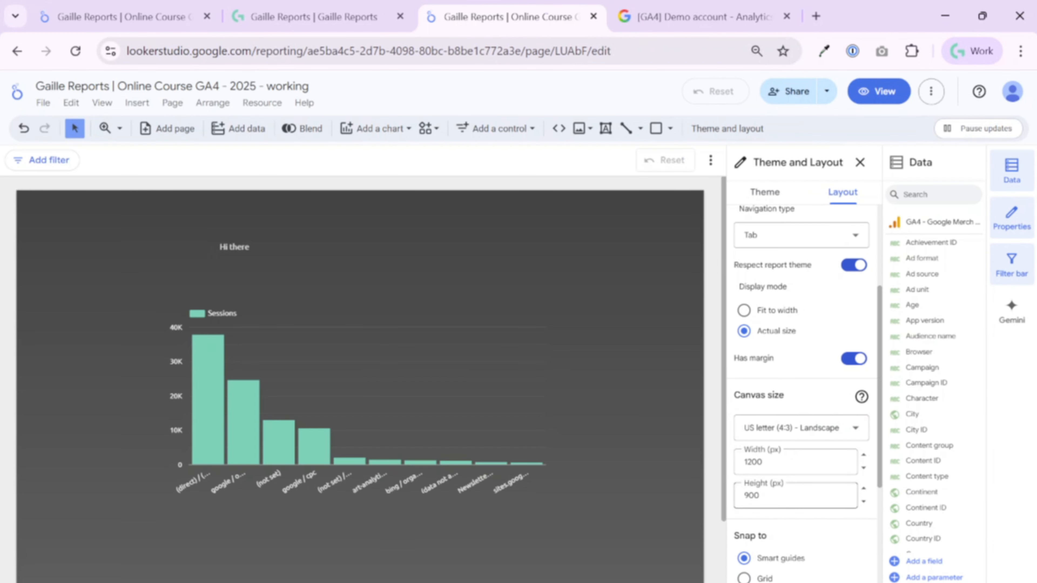
double_click(755, 495)
text(1500)
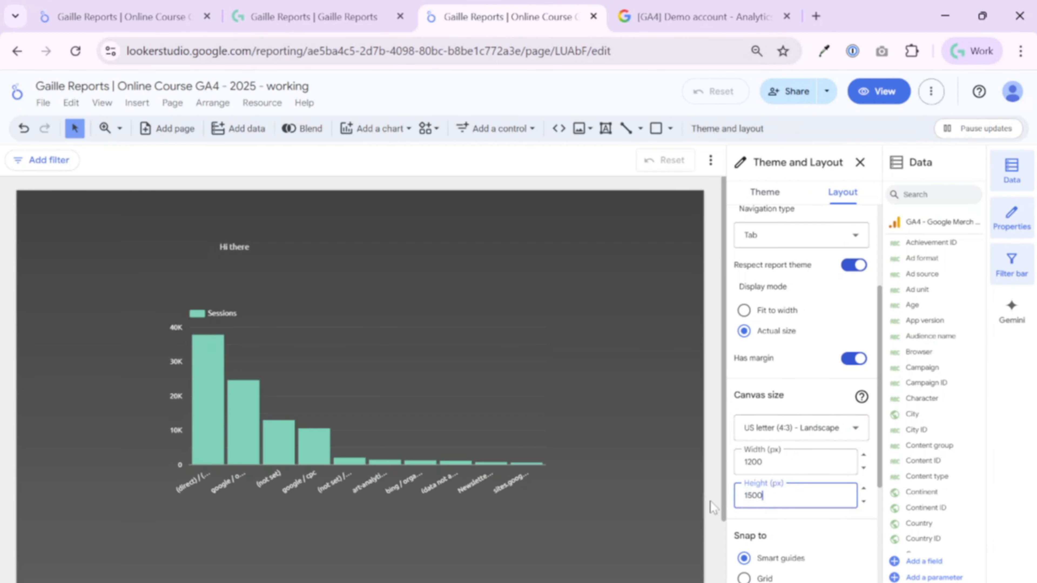
click(867, 546)
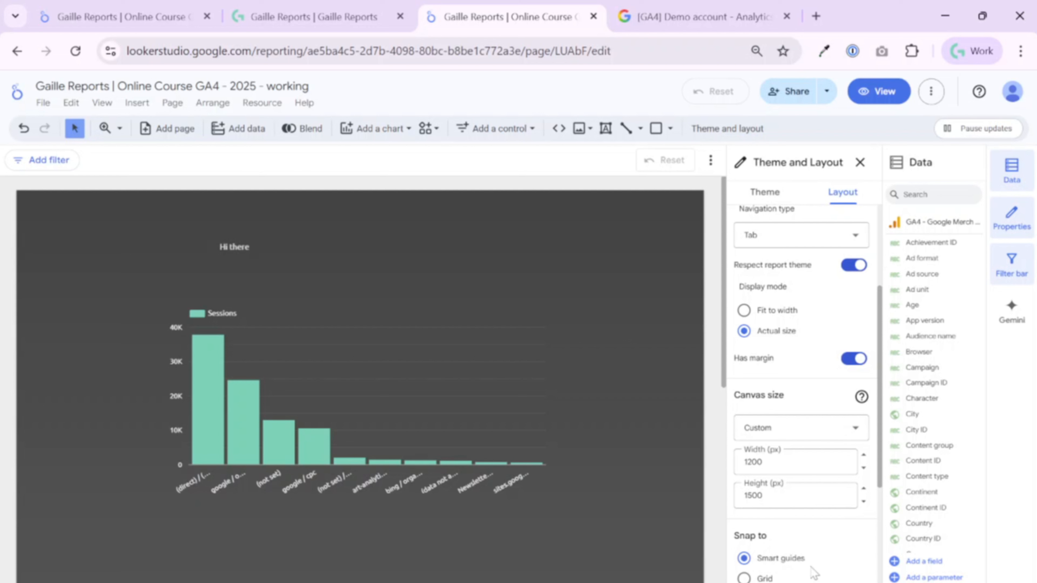
Move the Sessions bar chart slightly down and to the left, and return to the layout's report-level component position setting
drag(283, 327, 262, 332)
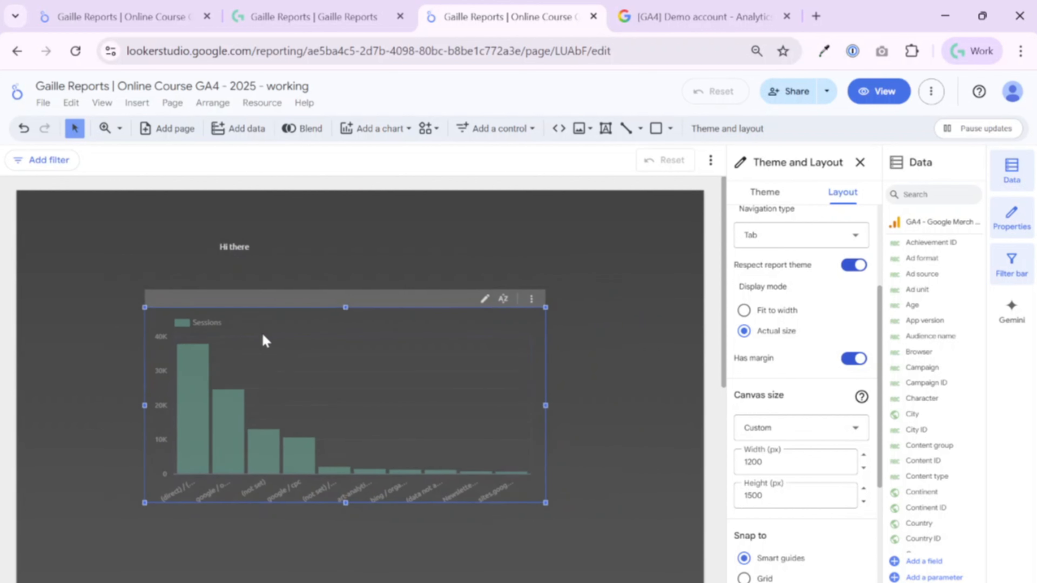
click(746, 130)
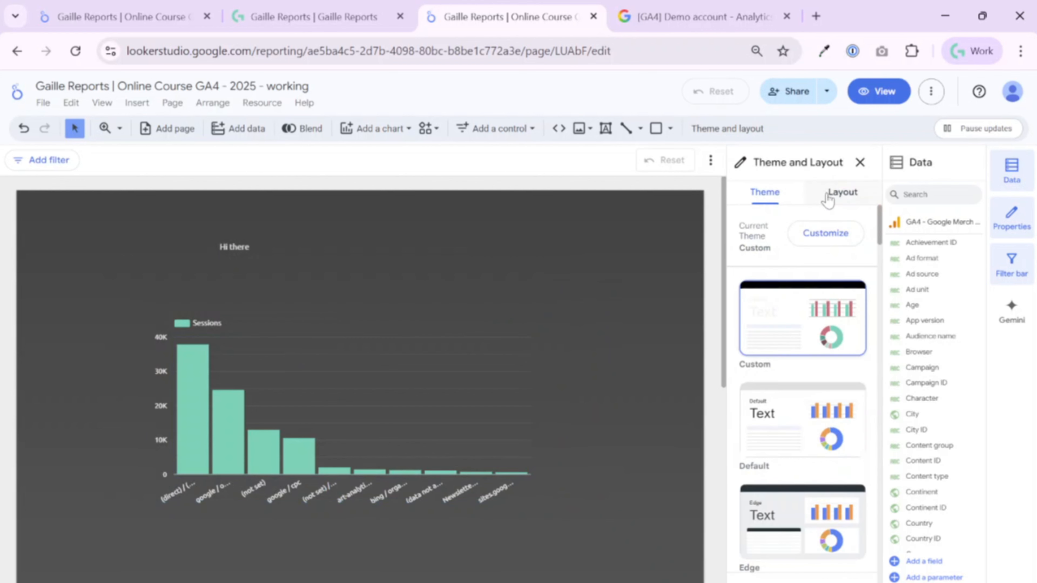
click(836, 193)
scroll(824, 447, down, 5)
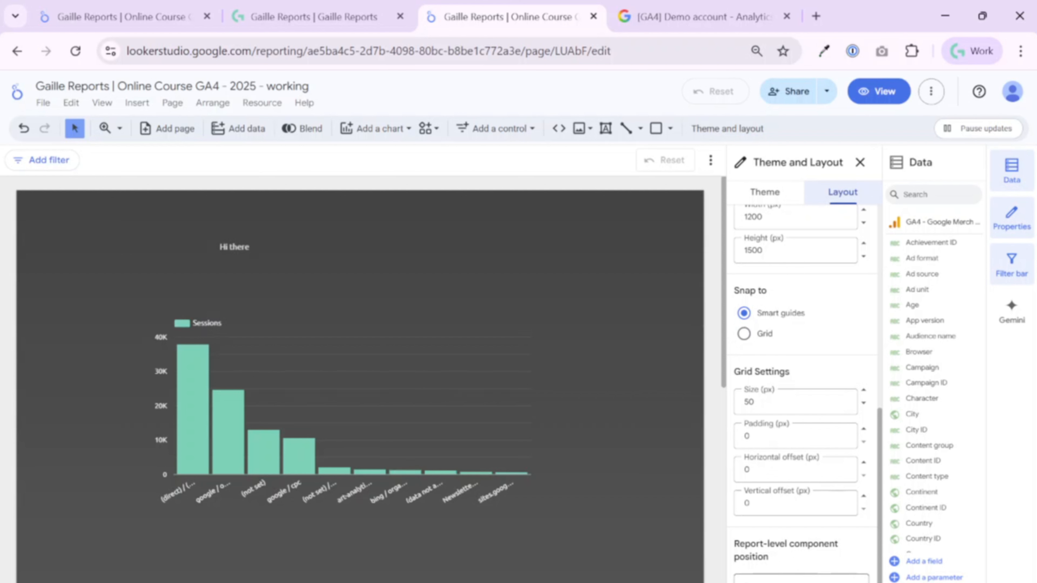
click(801, 581)
click(801, 581)
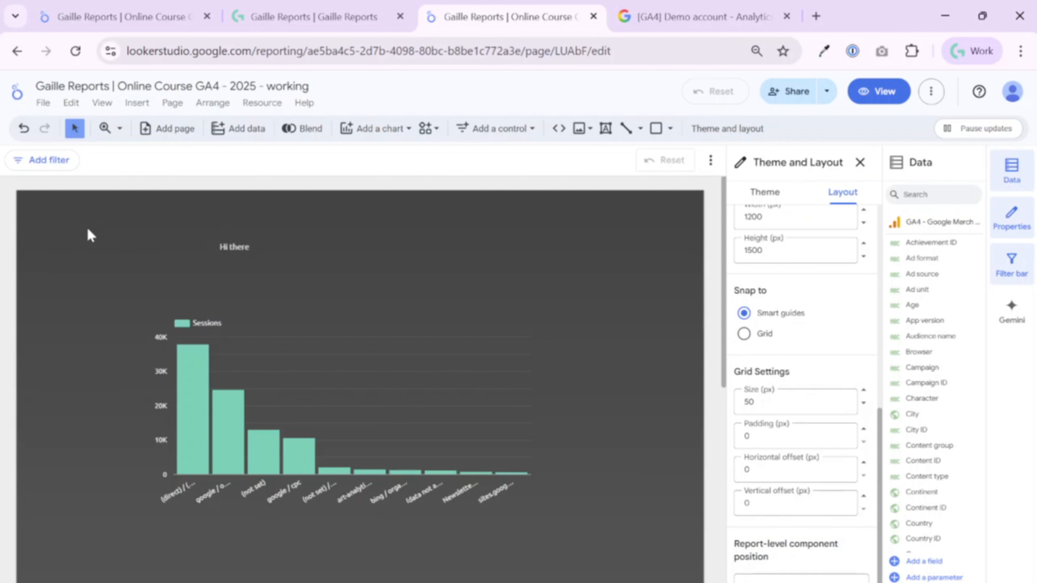
Examine the "Hi there" text box's context options, including Make report-level, and its properties, and return to the report's layout settings
click(234, 249)
right_click(241, 256)
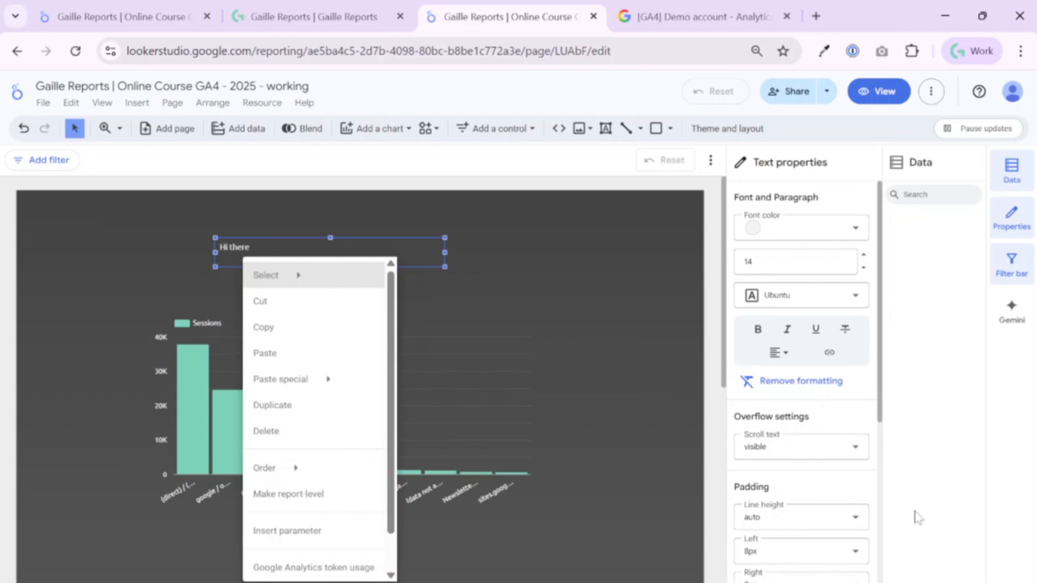
click(829, 408)
scroll(841, 449, down, 6)
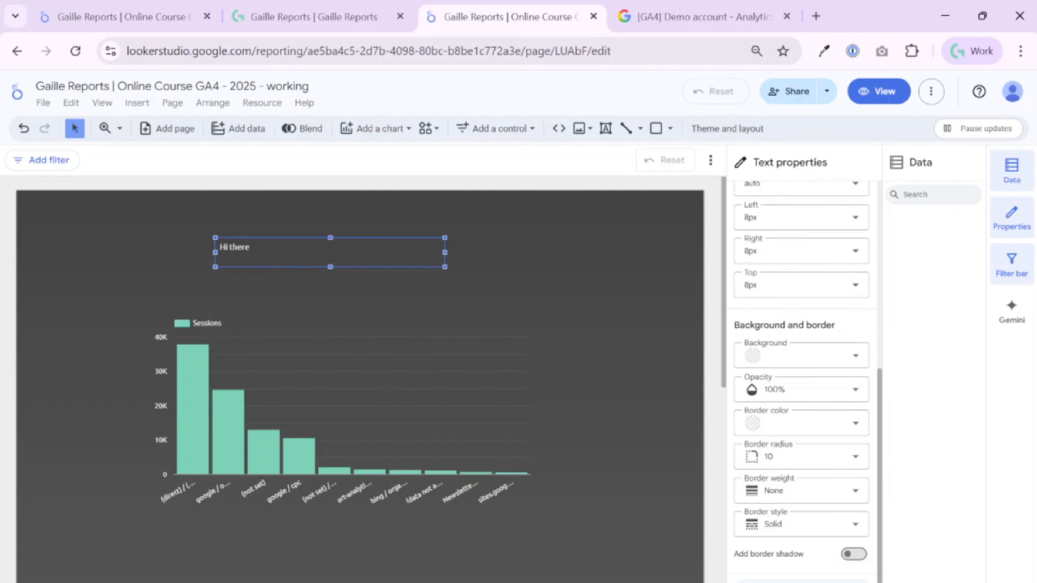
click(727, 129)
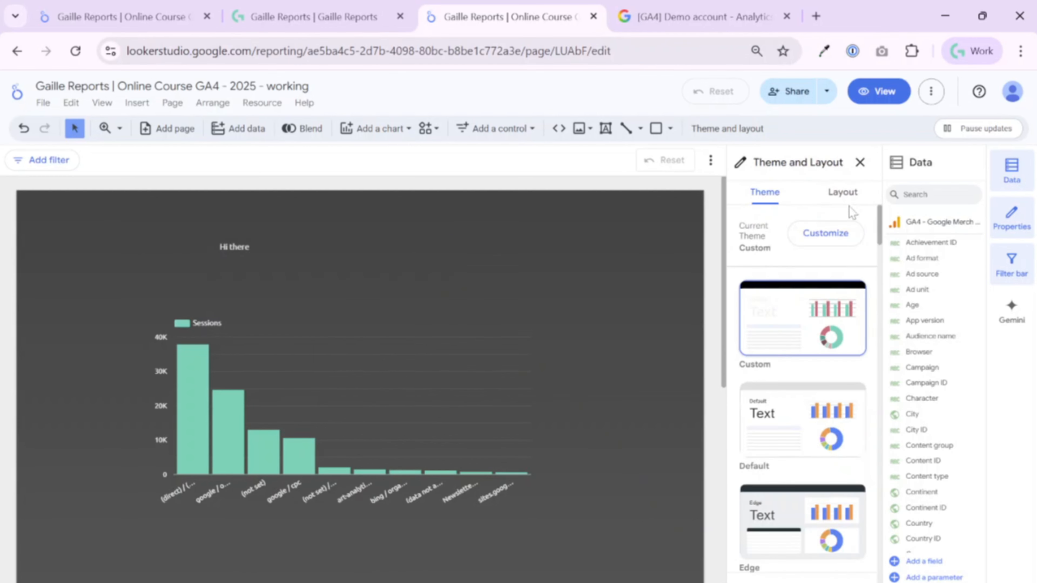
click(844, 193)
scroll(800, 408, down, 8)
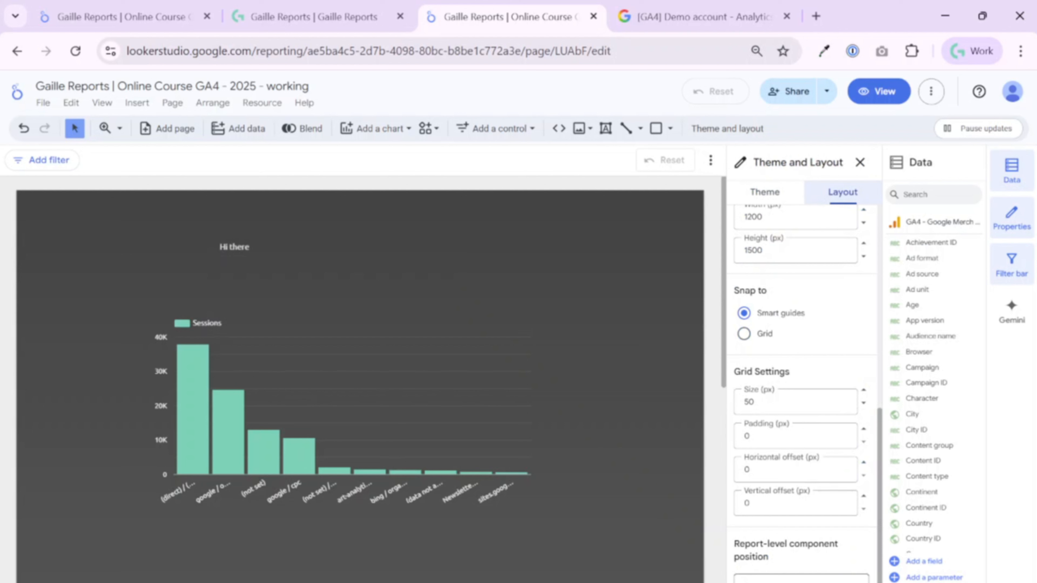